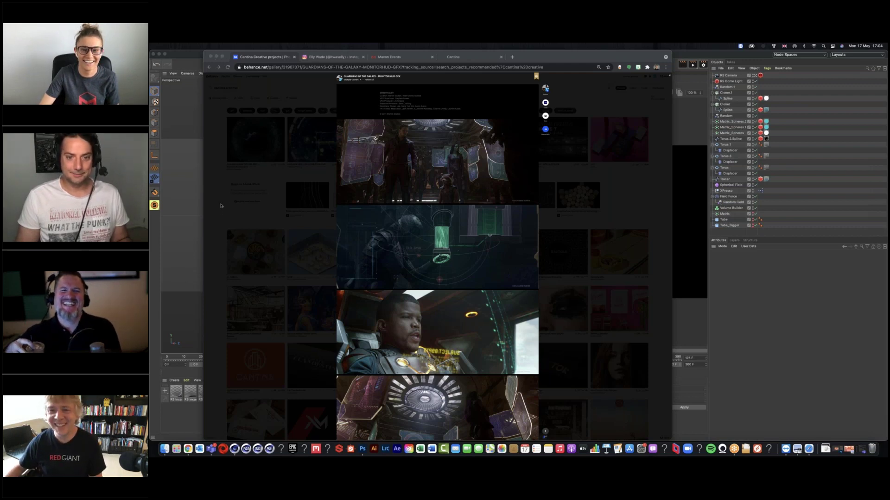
# Look through the Guardians of the Galaxy monitor graphics on the Behance page, down to the glowing circular particle rings.
pyautogui.click(221, 206)
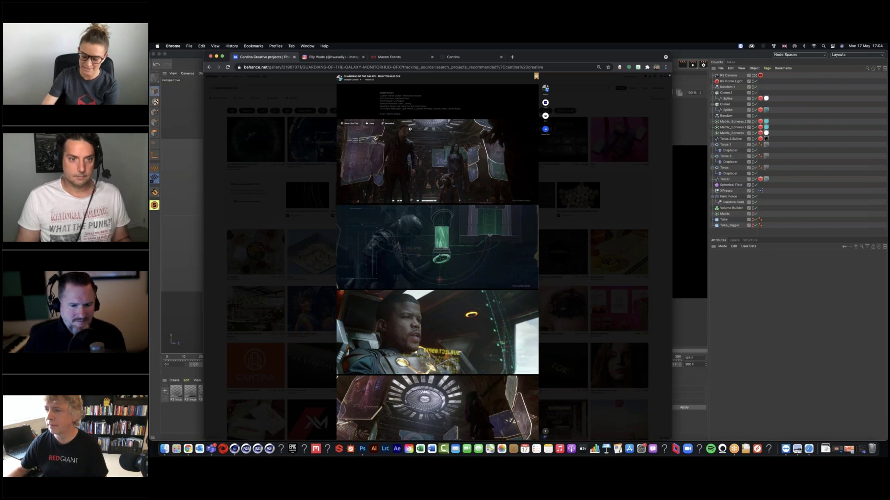
pyautogui.scroll(-5, 537, 202)
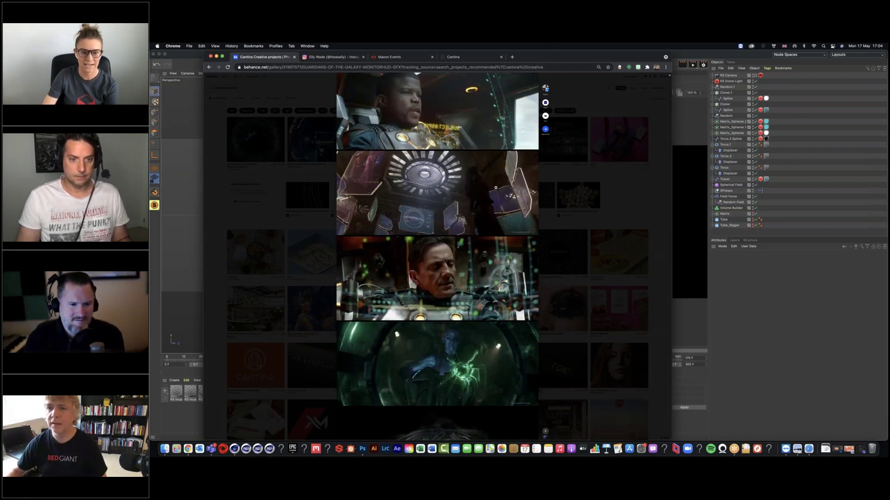
pyautogui.scroll(-1, 495, 188)
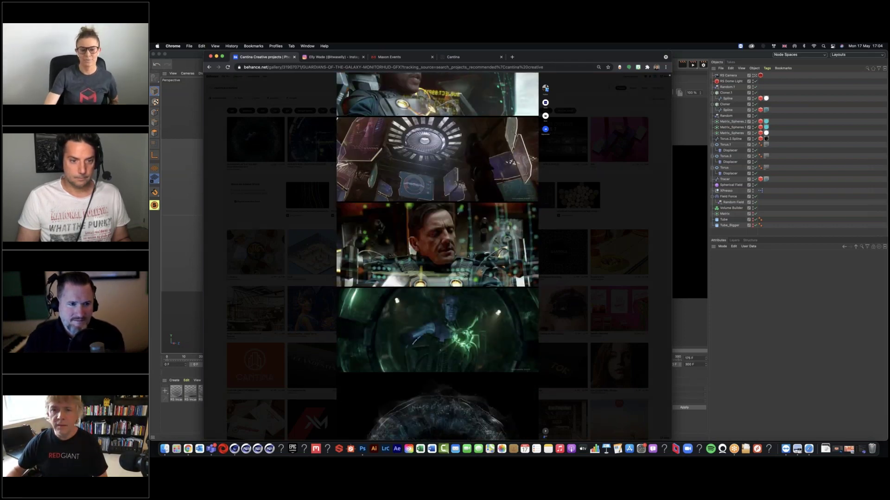
pyautogui.scroll(-2, 437, 245)
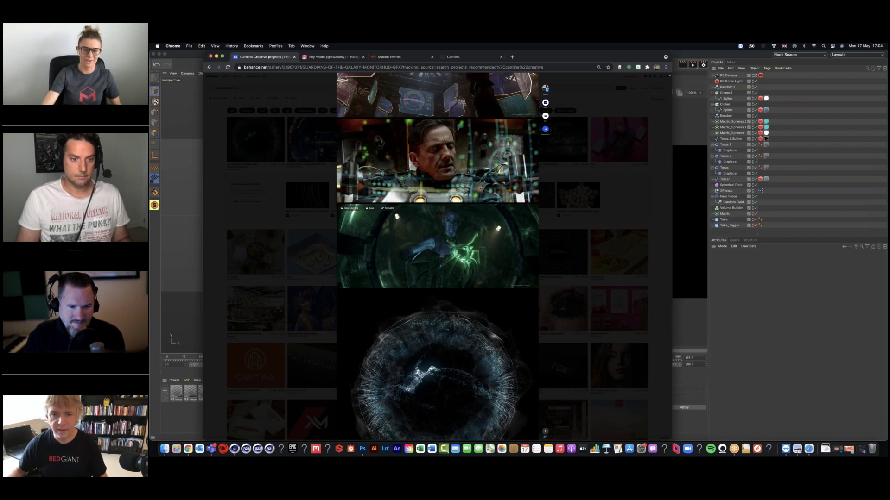
pyautogui.scroll(-4, 369, 256)
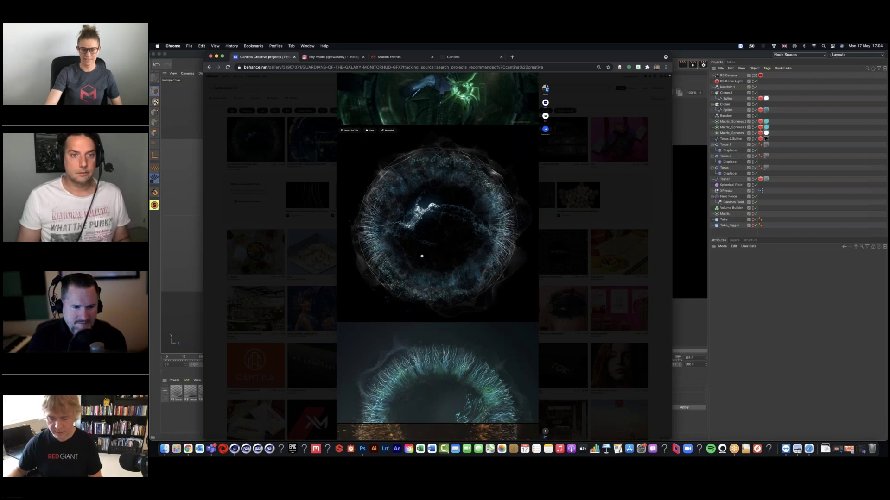
pyautogui.scroll(-3, 493, 256)
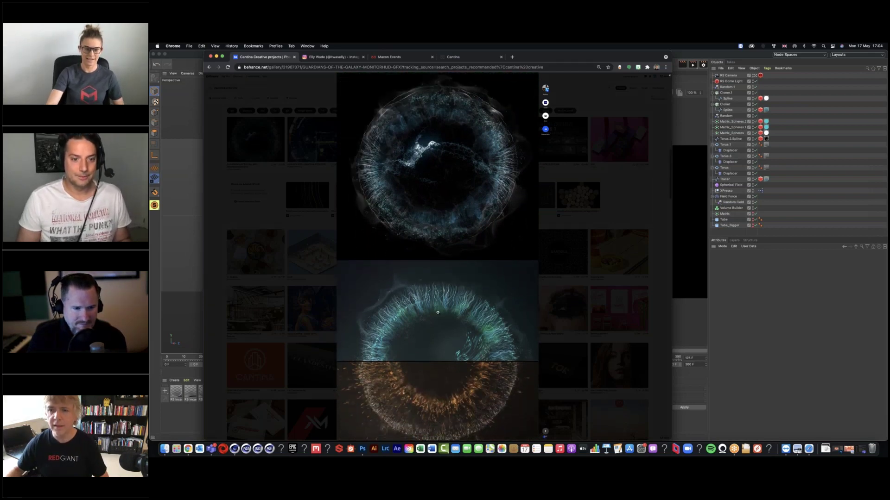
pyautogui.scroll(2, 442, 352)
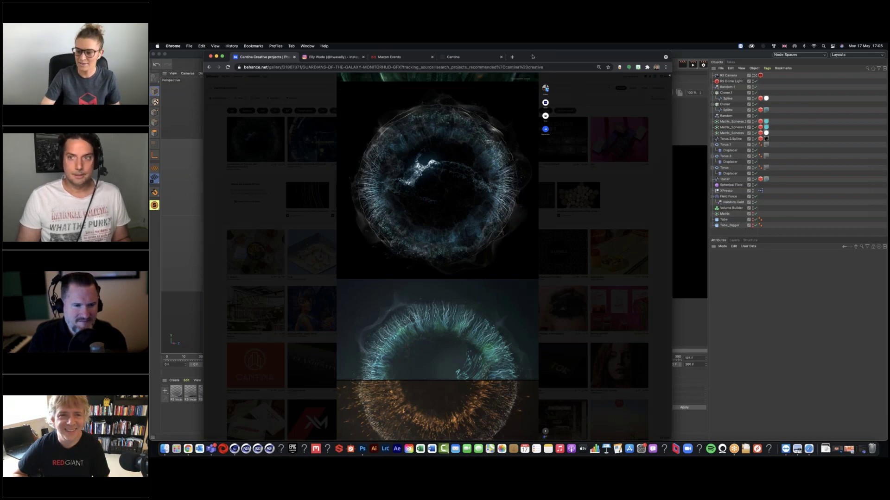
# Compare GOTG_FUI_Render.jpg in Preview side by side with the Behance ring reference, and switch back to Cinema 4D.
pyautogui.moveTo(532, 57); pyautogui.dragTo(474, 56)
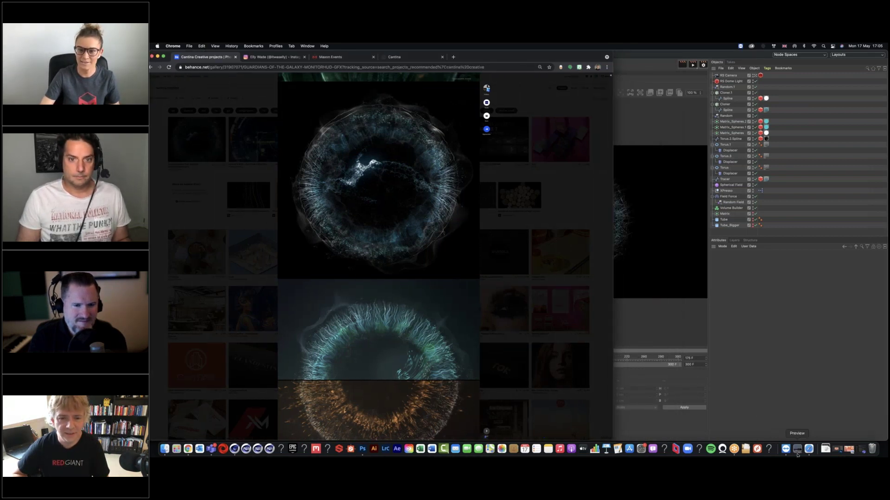
pyautogui.click(797, 454)
pyautogui.moveTo(565, 96); pyautogui.dragTo(516, 90)
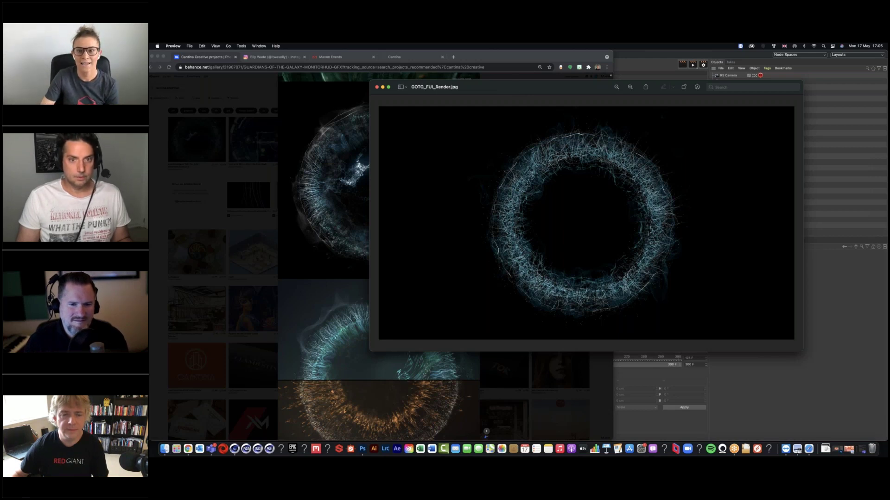
pyautogui.click(740, 391)
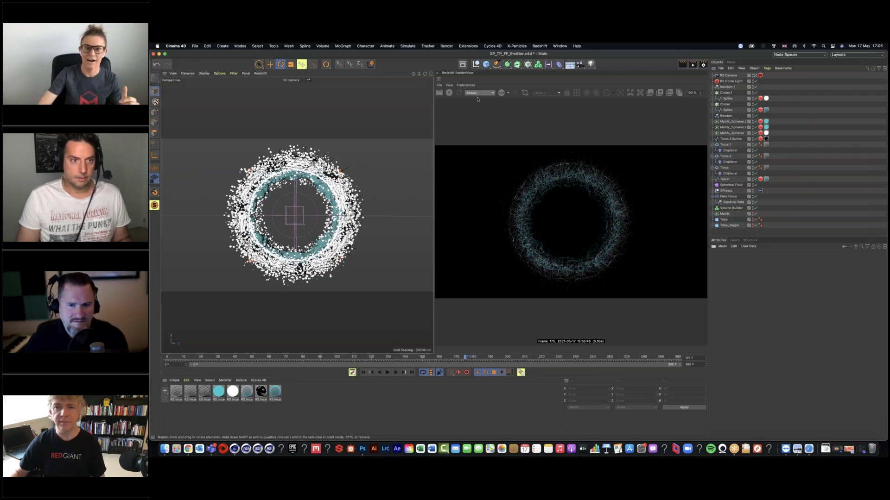
# Start the live Redshift render and disable the cloners, Matrix sphere objects, torus spline and displaced toruses, leaving the tracer enabled.
pyautogui.click(449, 93)
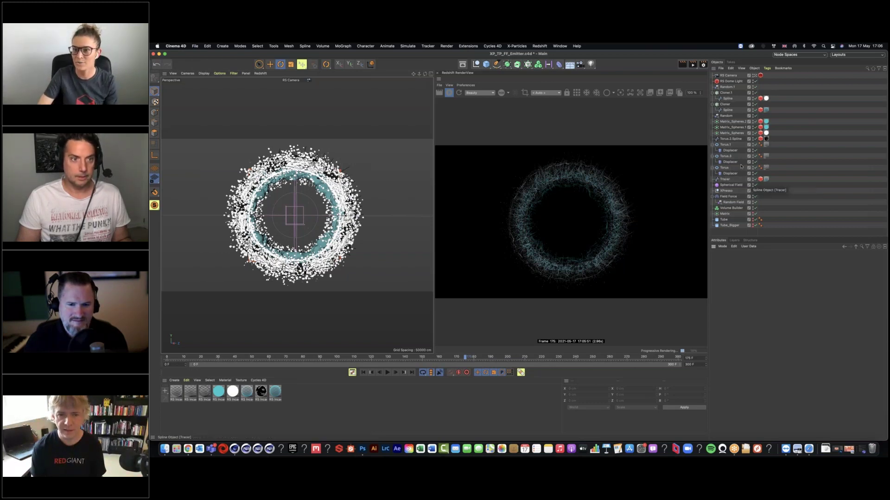
pyautogui.click(755, 93)
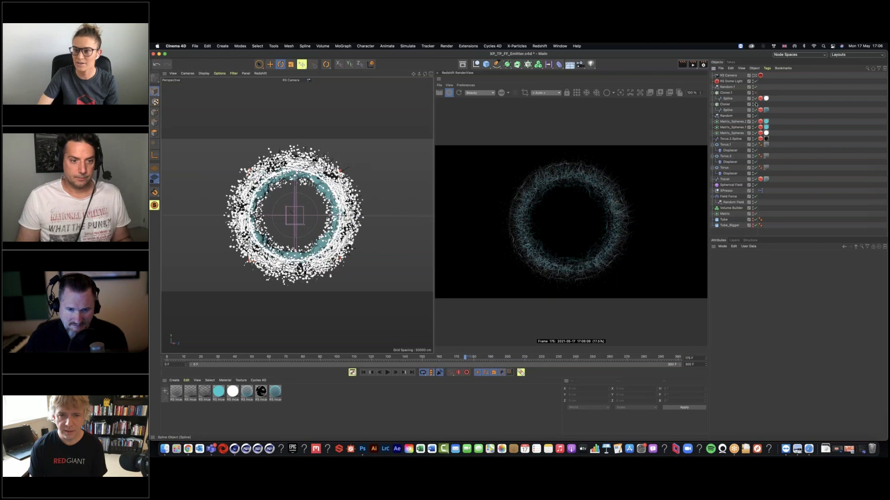
pyautogui.click(755, 104)
pyautogui.click(756, 133)
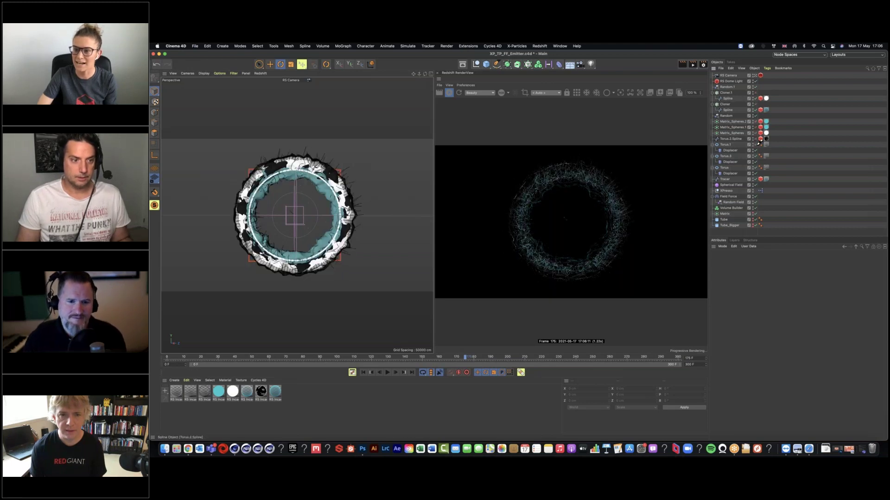
pyautogui.click(755, 168)
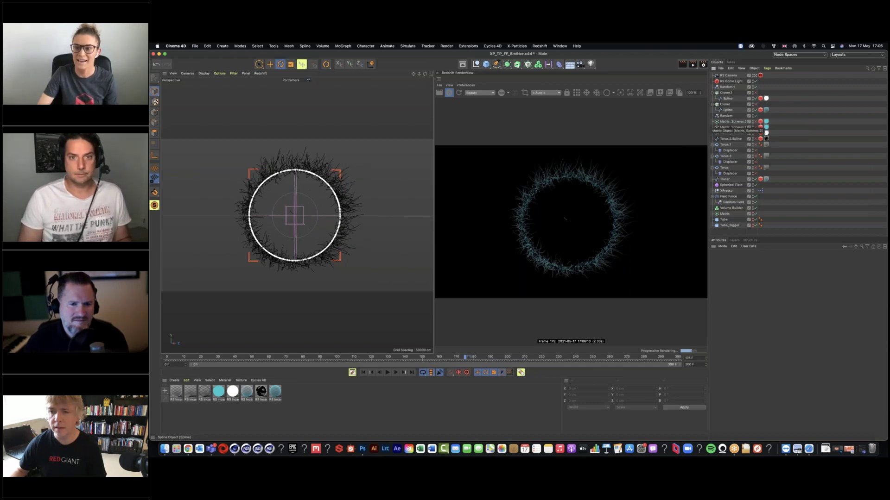
# Re-enable both cloners, the three Matrix sphere objects and the toruses with their displacers.
pyautogui.click(755, 93)
pyautogui.click(756, 104)
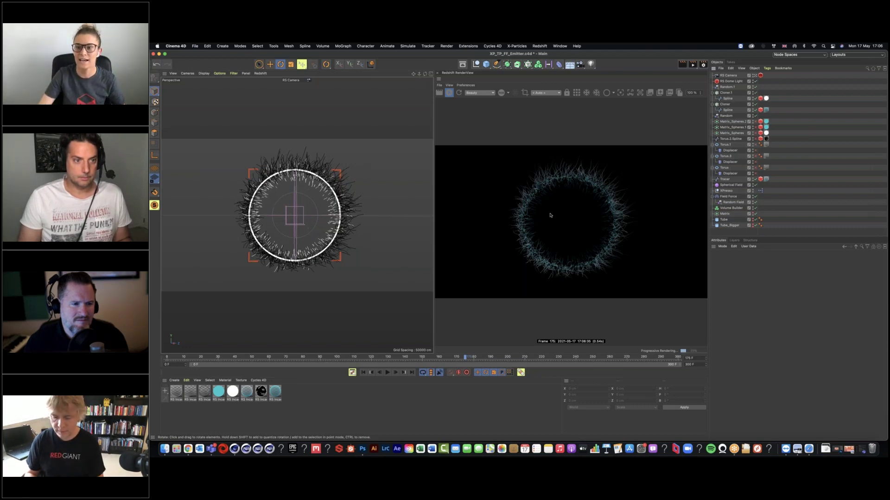
pyautogui.click(732, 122)
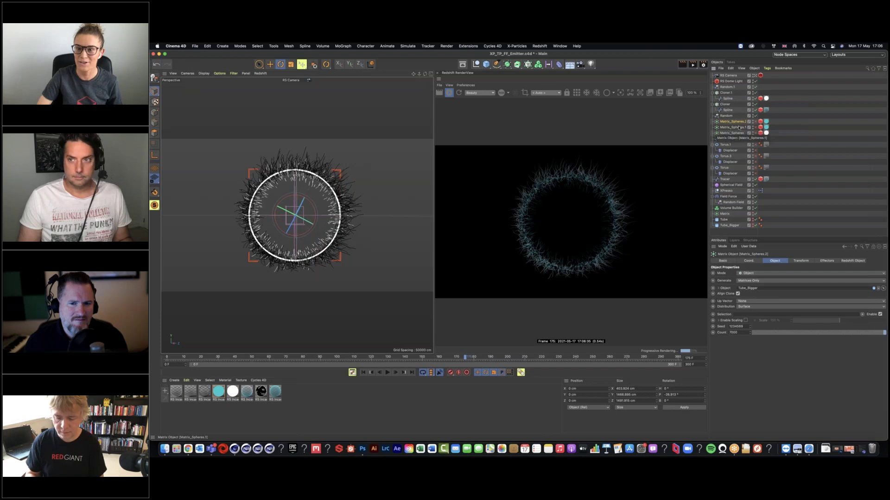
pyautogui.click(756, 127)
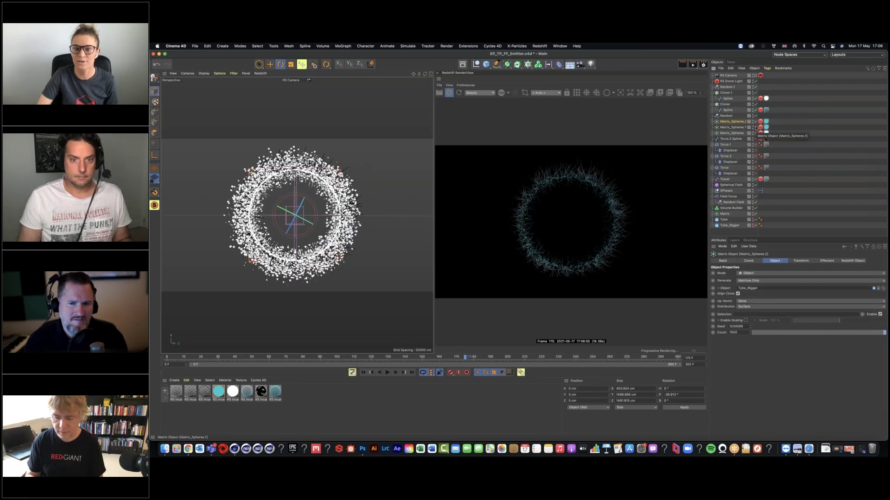
pyautogui.click(756, 133)
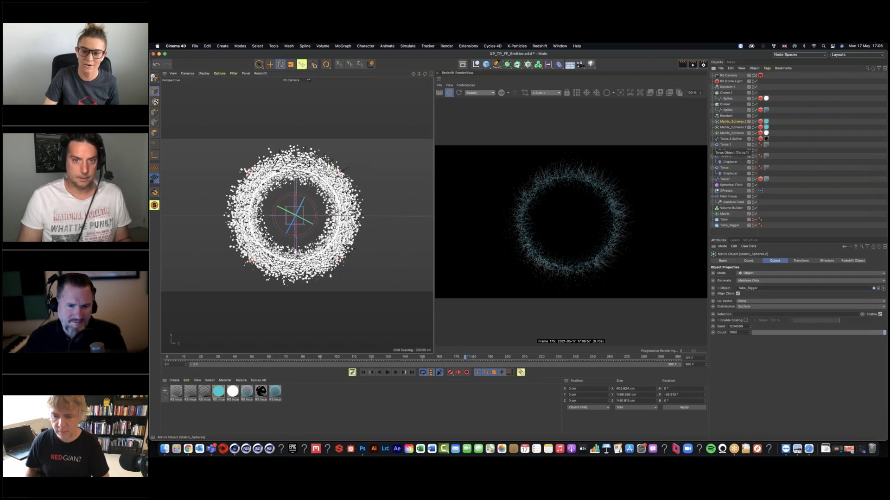
pyautogui.click(733, 332)
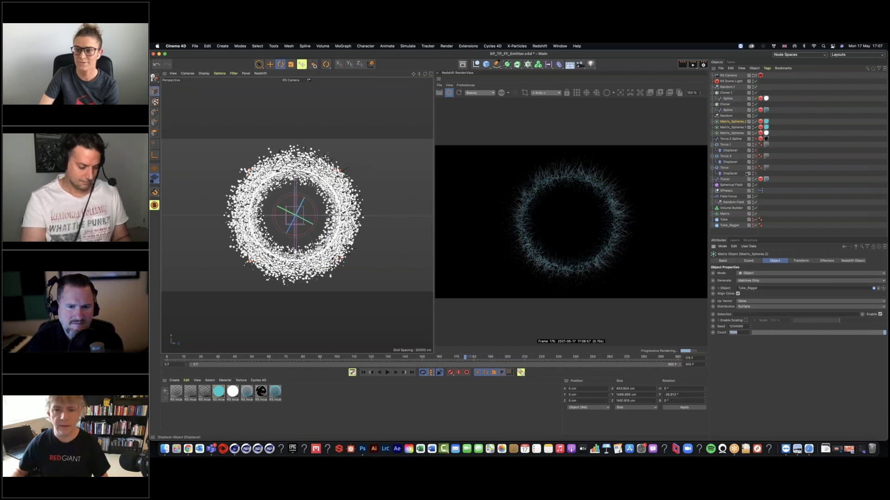
pyautogui.moveTo(755, 173); pyautogui.dragTo(756, 151)
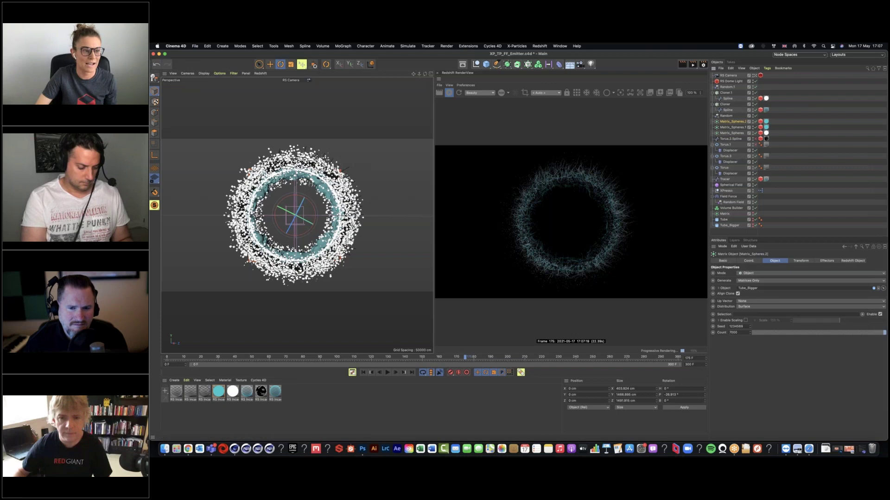
# Look up the Edge to Spline conversion, and re-enable the torus spline with its Redshift tag's curve settings shown.
pyautogui.click(289, 45)
pyautogui.moveTo(306, 153)
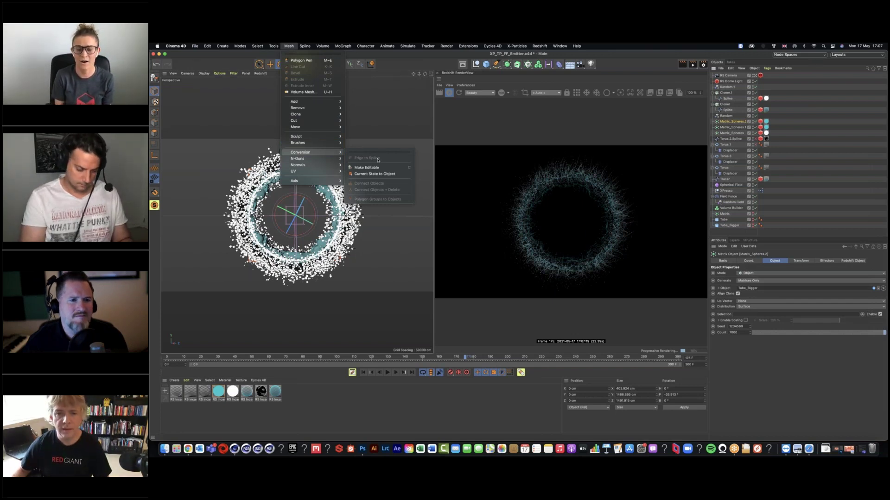
pyautogui.click(751, 141)
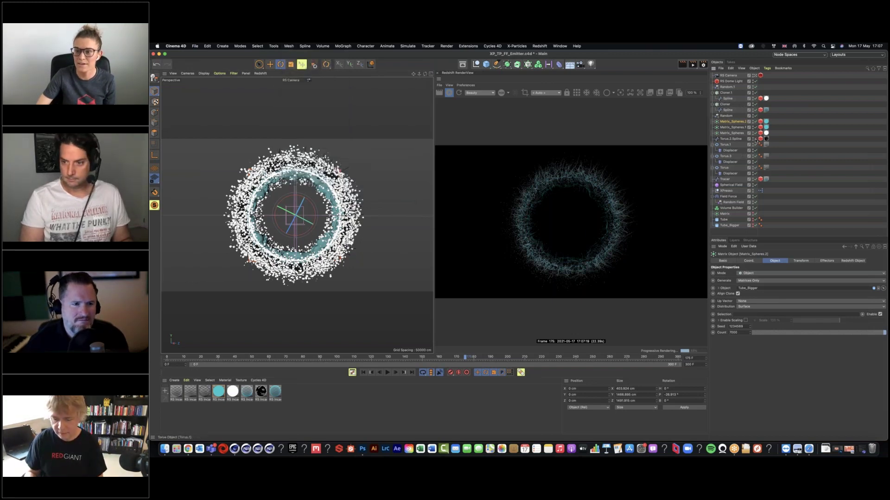
pyautogui.click(755, 140)
pyautogui.click(760, 139)
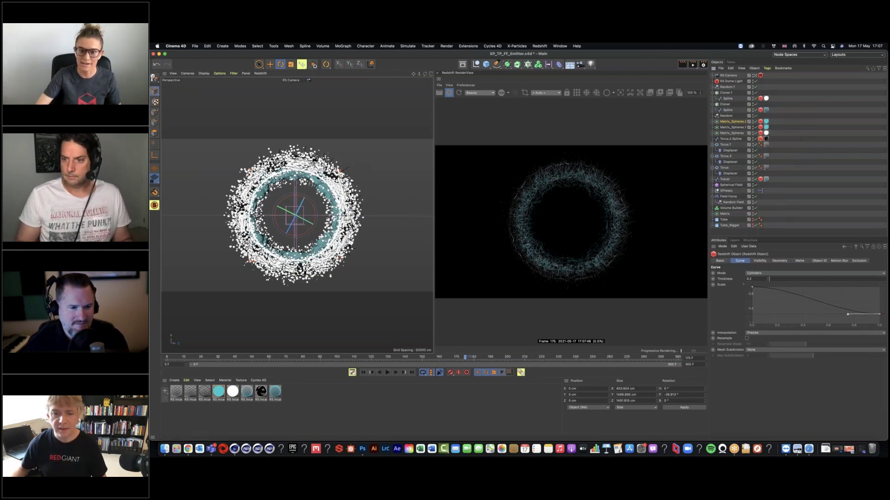
# View the finished GOTG_FUI_Render.jpg in Preview again, close it and stop the live Redshift render in Cinema 4D.
pyautogui.click(797, 449)
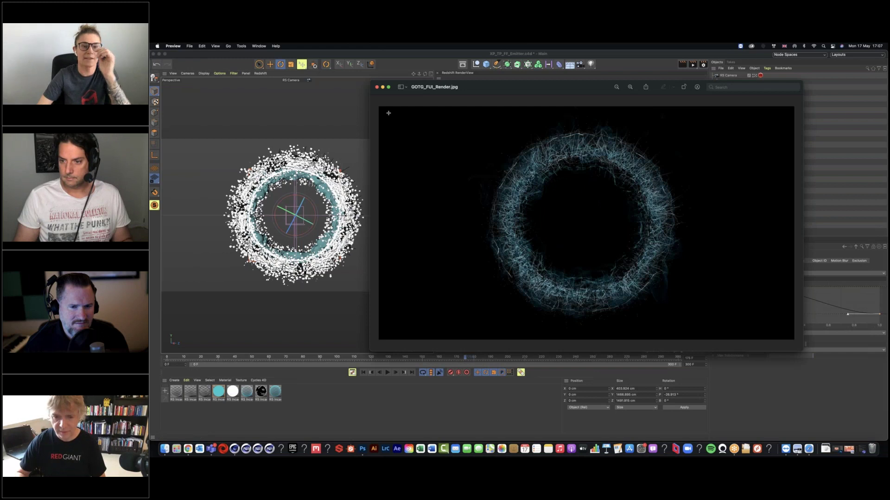
pyautogui.click(376, 88)
pyautogui.click(447, 95)
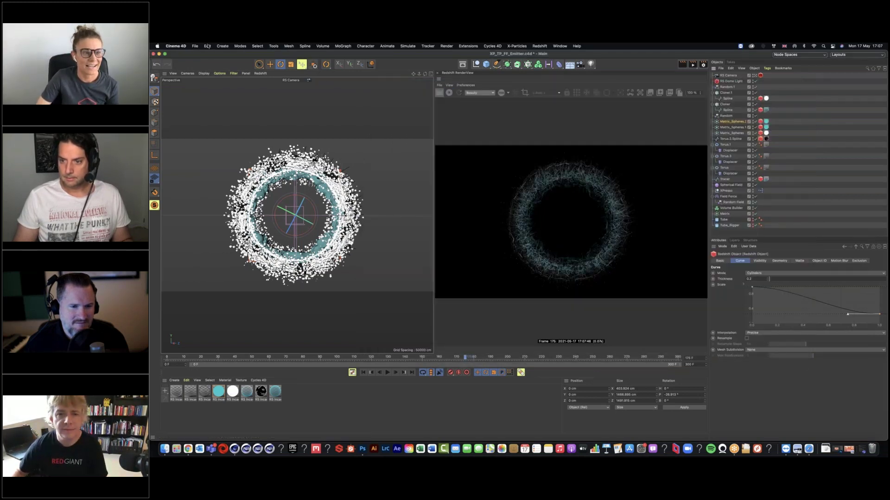
# Create a new empty project and close the Redshift RenderView.
pyautogui.click(195, 46)
pyautogui.click(204, 61)
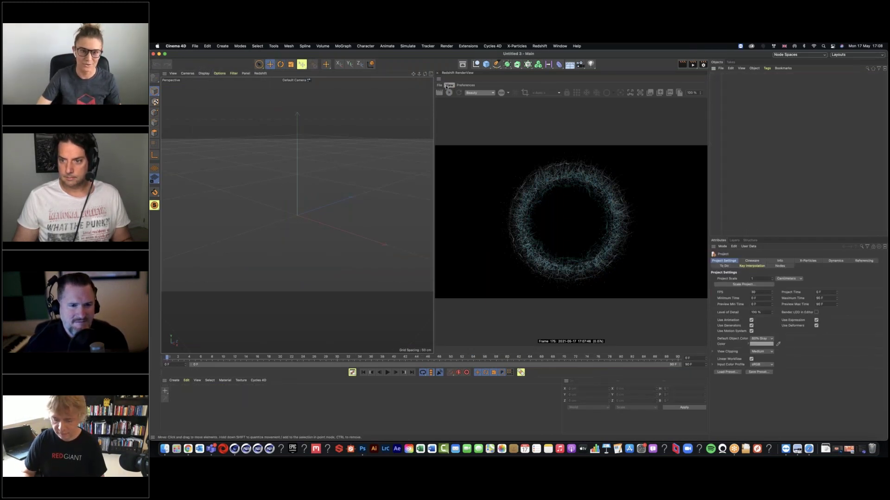
pyautogui.click(438, 74)
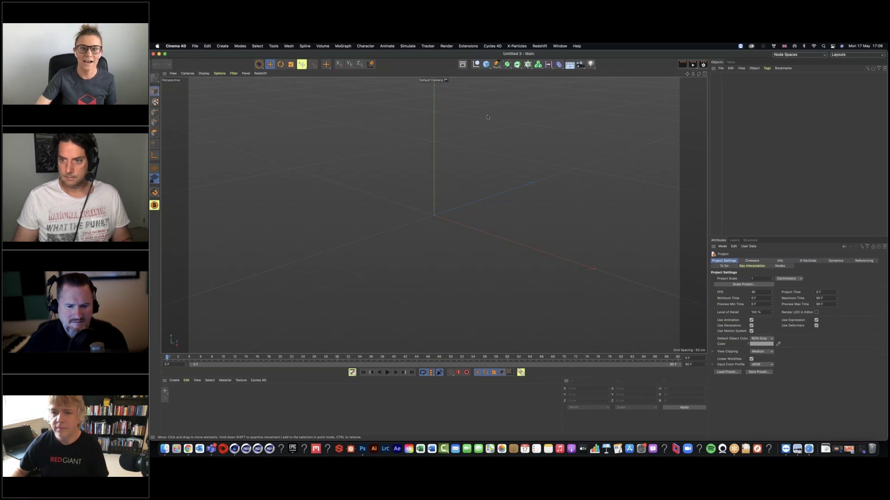
# Add a Tube primitive and rotate it 90° in bank so that it stands upright.
pyautogui.click(486, 64)
pyautogui.click(539, 103)
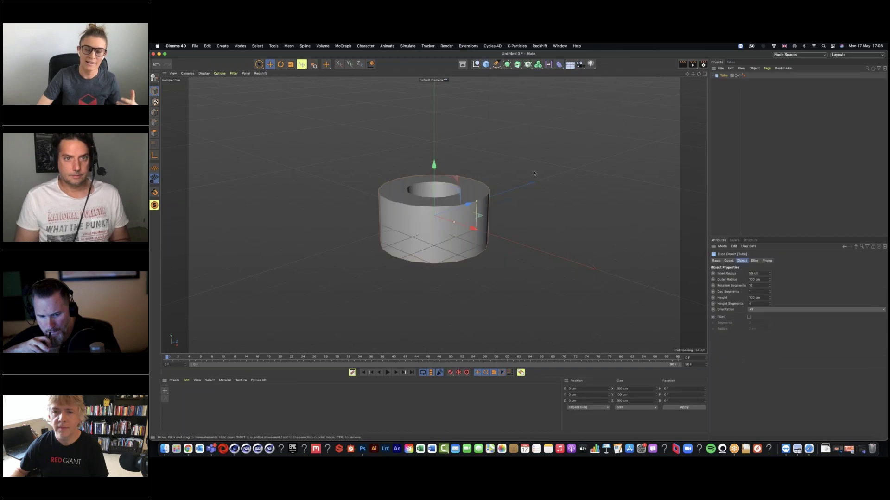
pyautogui.press('r')
pyautogui.moveTo(480, 191); pyautogui.dragTo(426, 220)
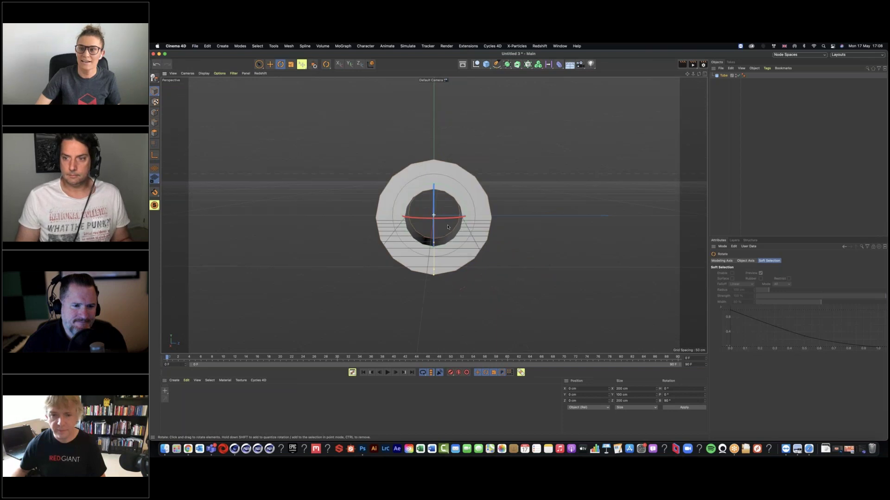
# Set the tube's outer radius to 300 cm, inner radius to 298 cm and height to 1 cm.
pyautogui.click(722, 76)
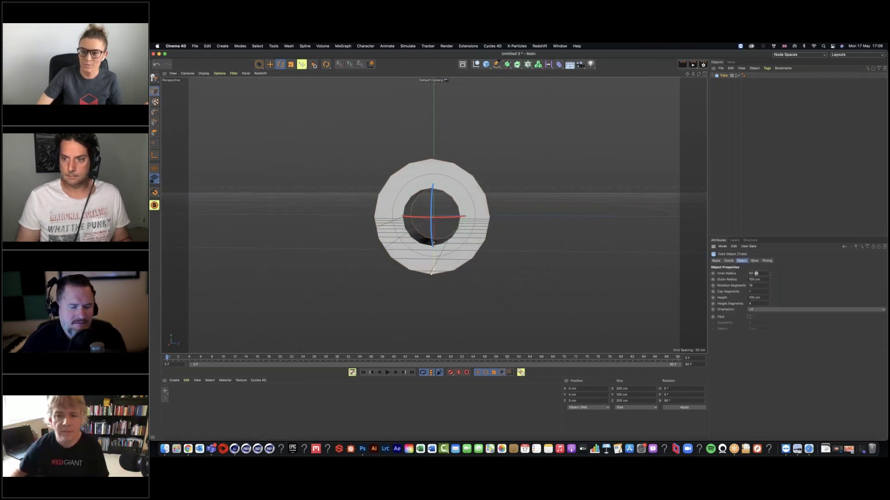
pyautogui.press('Tab')
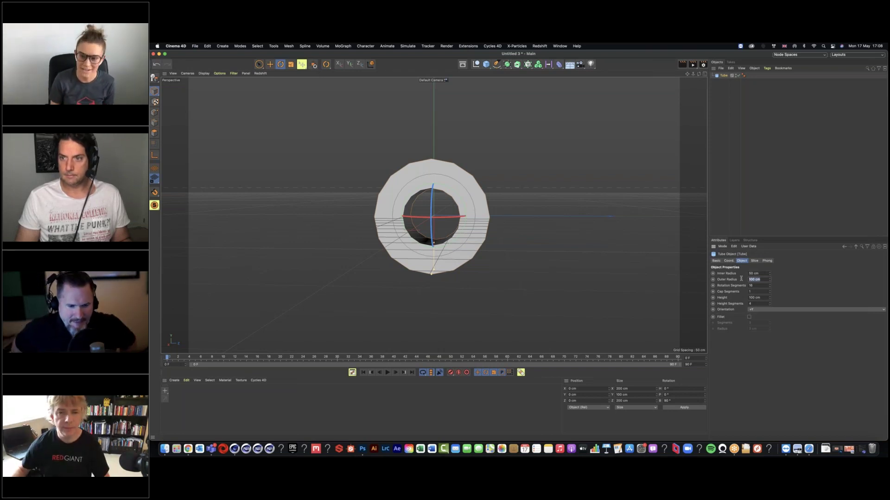
pyautogui.write('300')
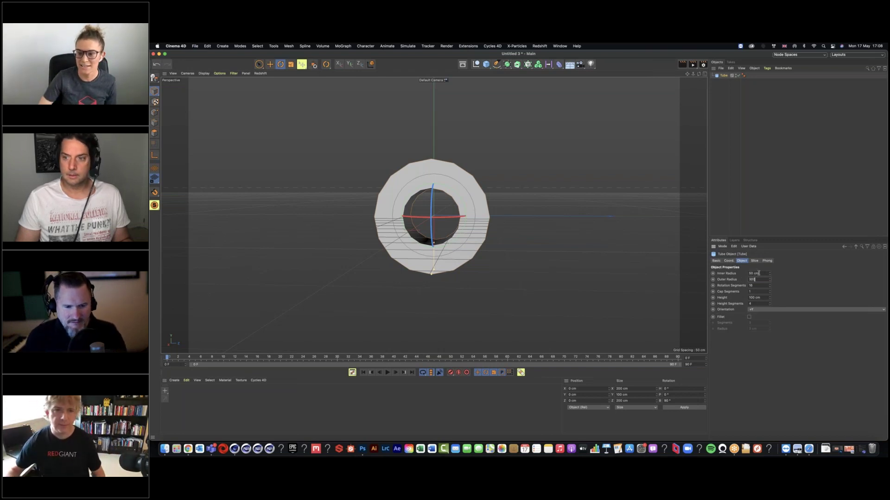
pyautogui.click(748, 272)
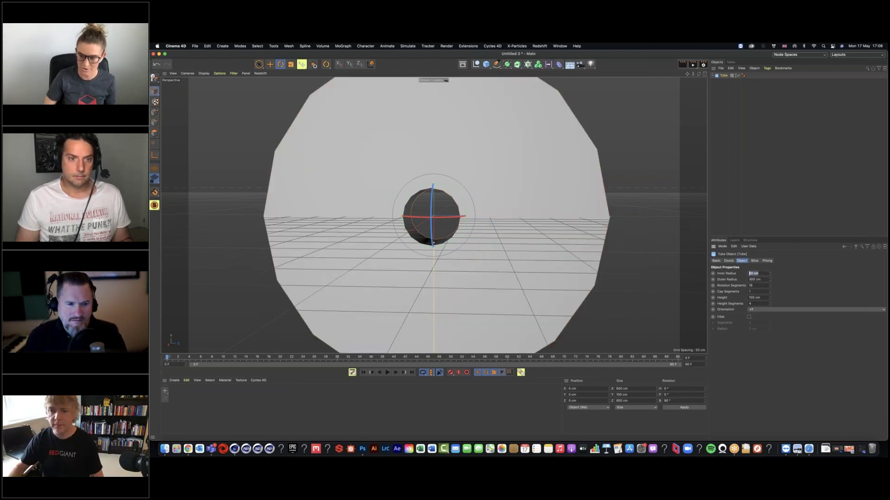
pyautogui.write('298')
pyautogui.press('Return')
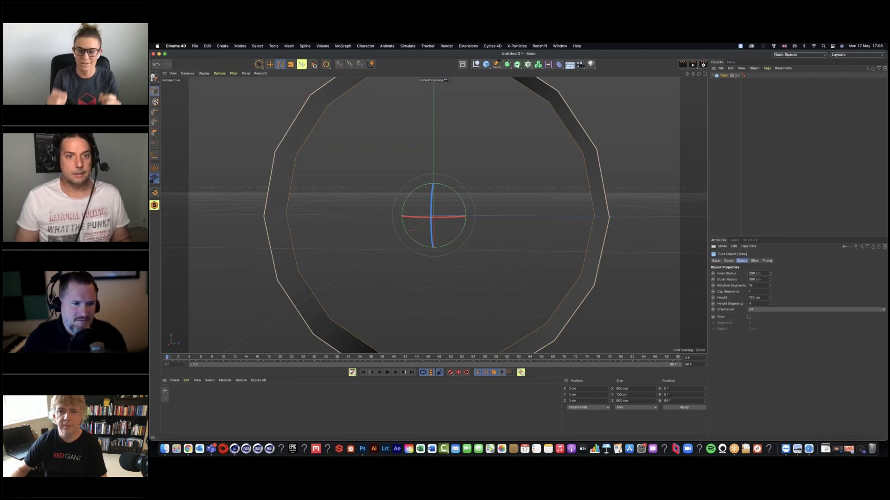
pyautogui.doubleClick(753, 297)
pyautogui.write('1')
pyautogui.press('Return')
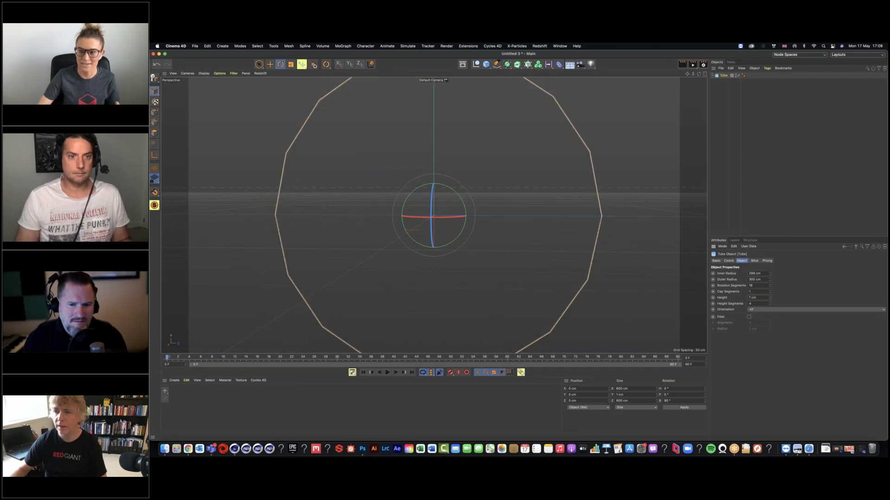
# Set the tube's rotation segments to 128 and deselect it to check the smooth ring.
pyautogui.write('12')
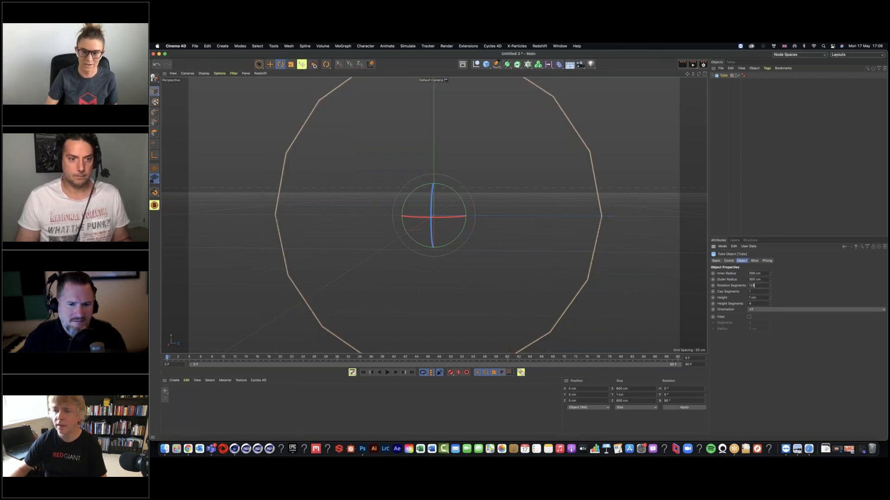
pyautogui.write('8')
pyautogui.press('Return')
pyautogui.scroll(-4, 556, 214)
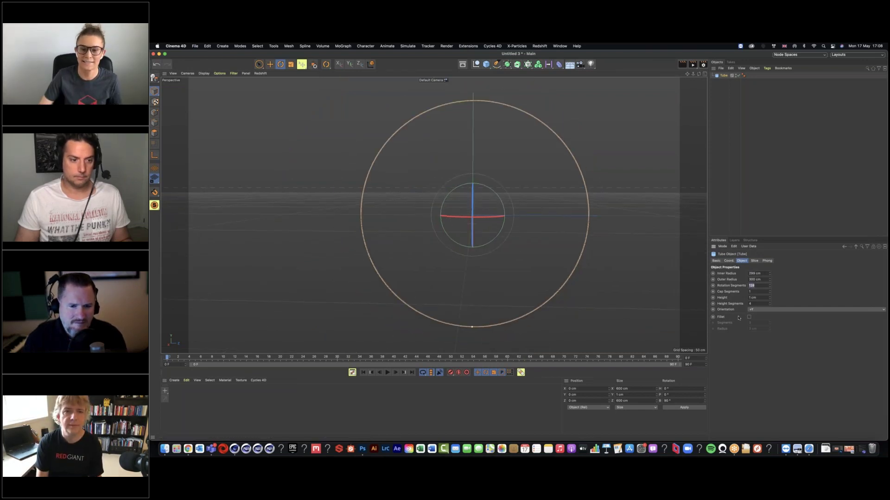
pyautogui.click(604, 240)
pyautogui.keyDown('alt'); pyautogui.moveTo(580, 235); pyautogui.dragTo(494, 218, button='middle'); pyautogui.keyUp('alt')
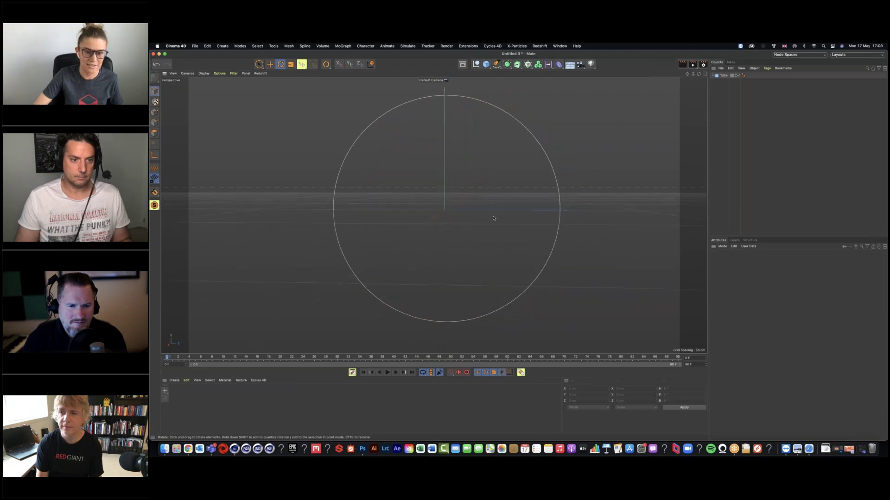
pyautogui.keyDown('alt'); pyautogui.moveTo(494, 219); pyautogui.dragTo(499, 219); pyautogui.keyUp('alt')
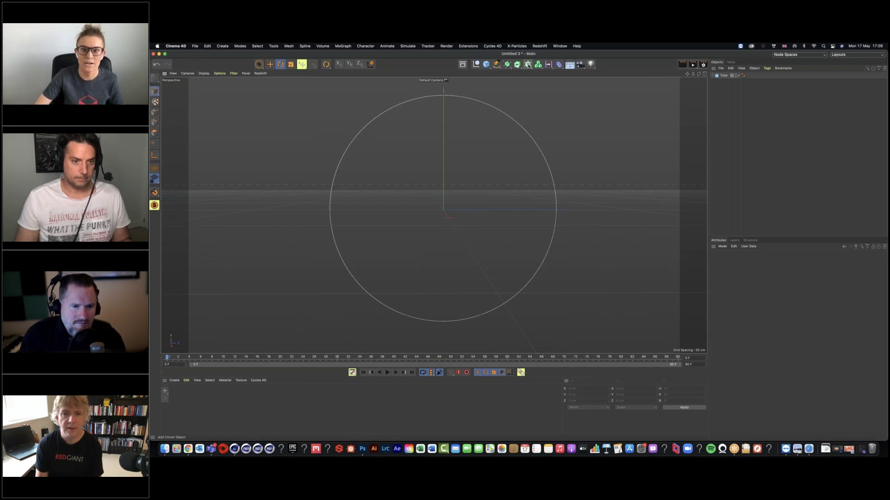
# Add a MoGraph Matrix object in Object mode and assign the Tube as its distribution object.
pyautogui.click(528, 64)
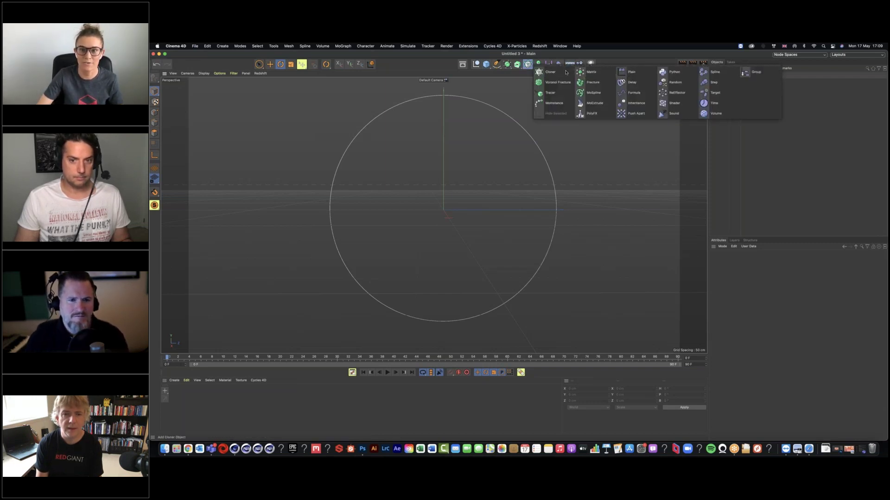
pyautogui.click(601, 74)
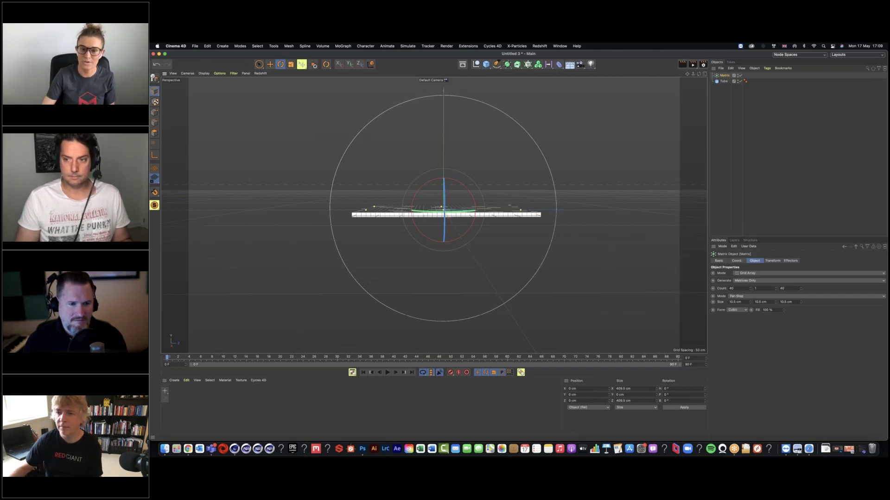
pyautogui.click(746, 274)
pyautogui.click(746, 279)
pyautogui.moveTo(724, 81); pyautogui.dragTo(740, 291)
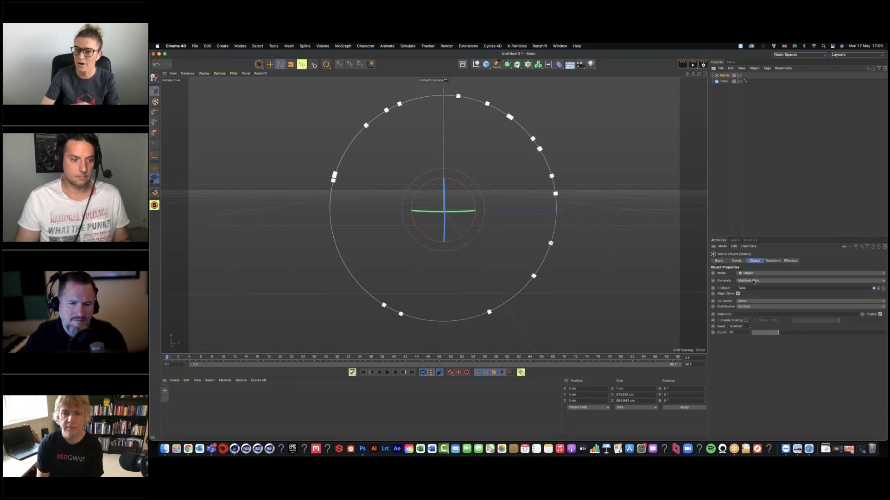
# Make the Matrix generate Thinking Particles and hide the Tube in the viewport.
pyautogui.click(751, 281)
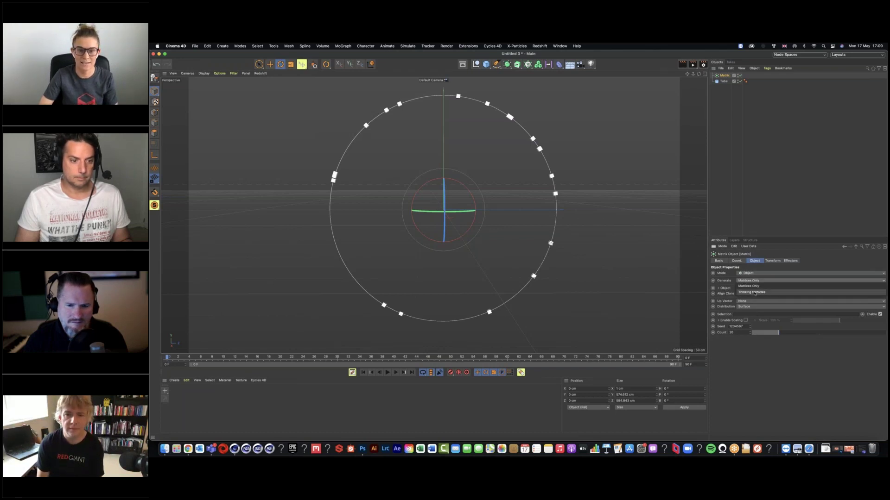
pyautogui.click(754, 293)
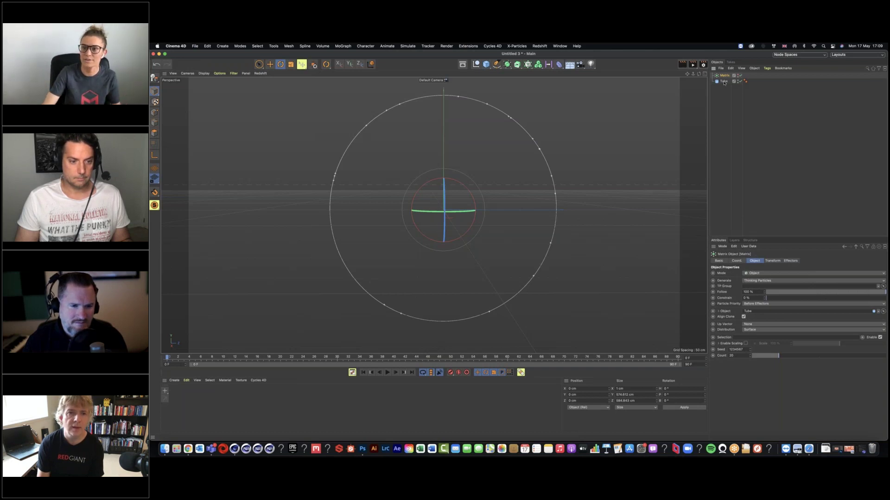
pyautogui.click(739, 83)
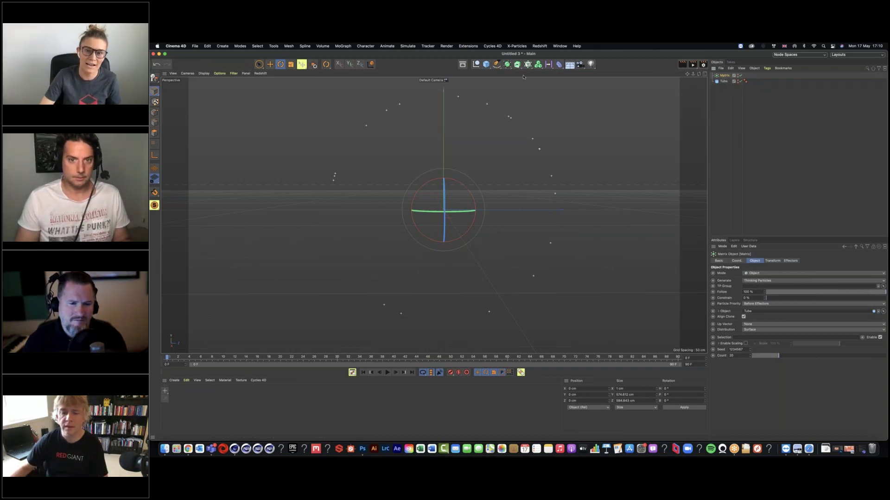
# Add a Volume Builder and set its volume type to Vector.
pyautogui.click(538, 65)
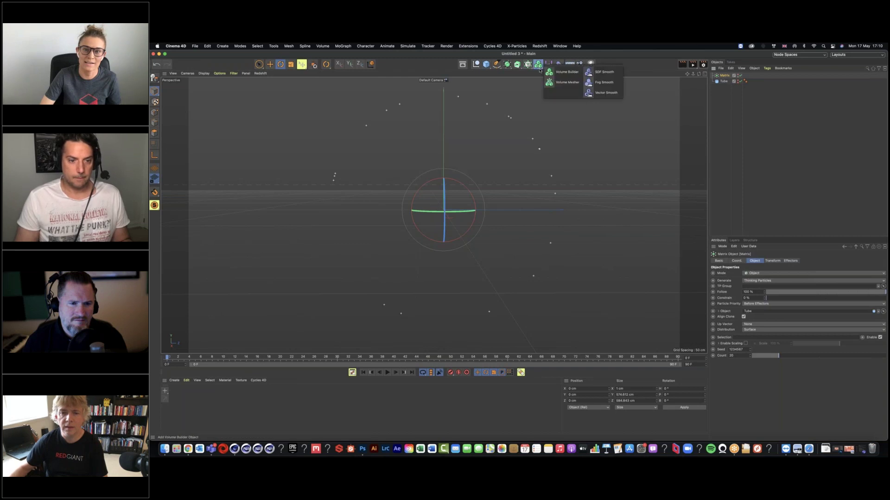
pyautogui.click(563, 73)
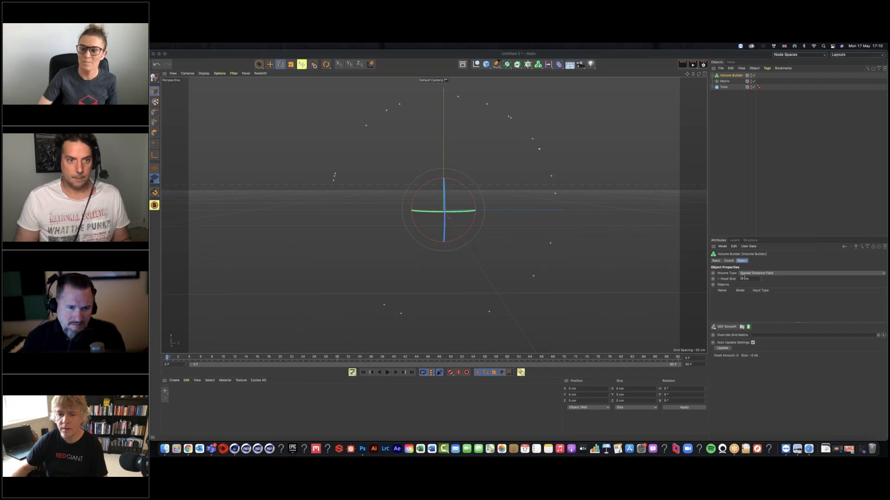
pyautogui.click(753, 273)
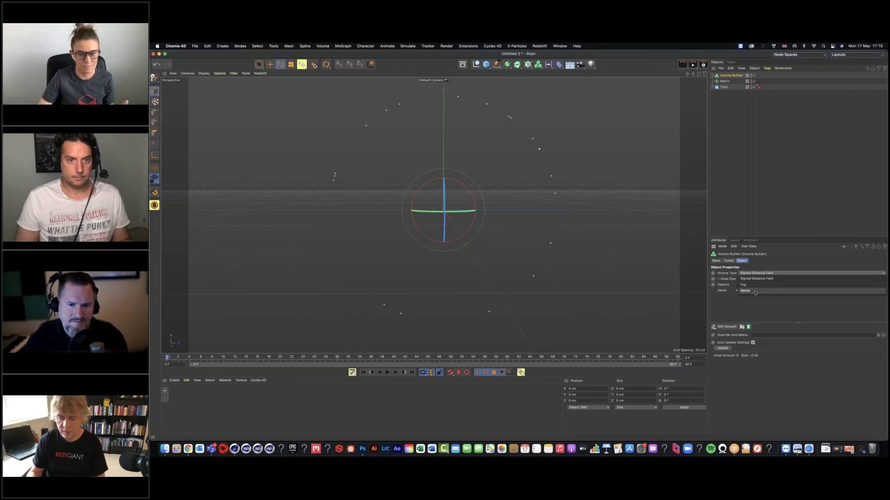
pyautogui.click(755, 291)
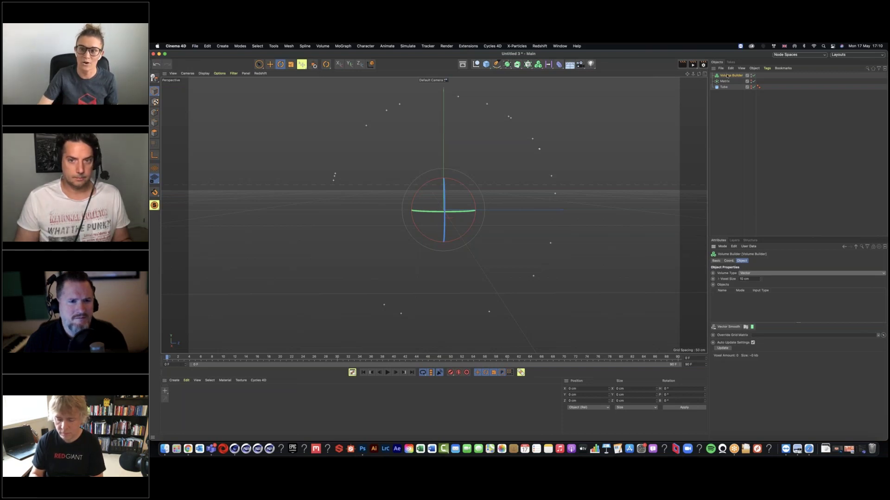
# Link the Tube into the Volume Builder's objects list and inspect the vectors around the ring.
pyautogui.press('Down')
pyautogui.press('Down')
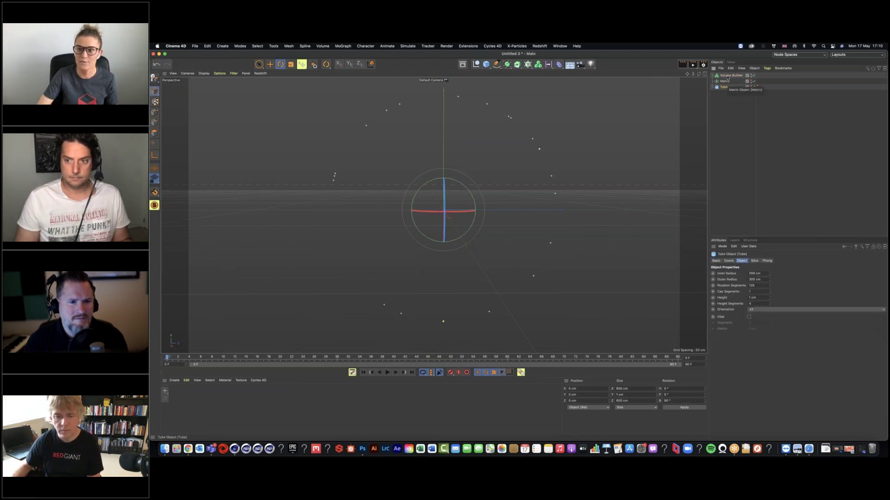
pyautogui.click(729, 75)
pyautogui.moveTo(723, 87); pyautogui.dragTo(729, 299)
pyautogui.scroll(10, 566, 168)
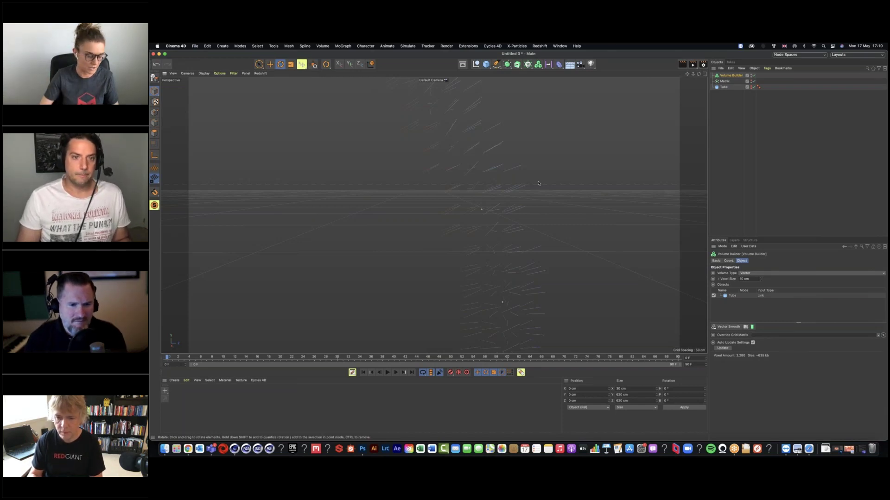
pyautogui.press('h')
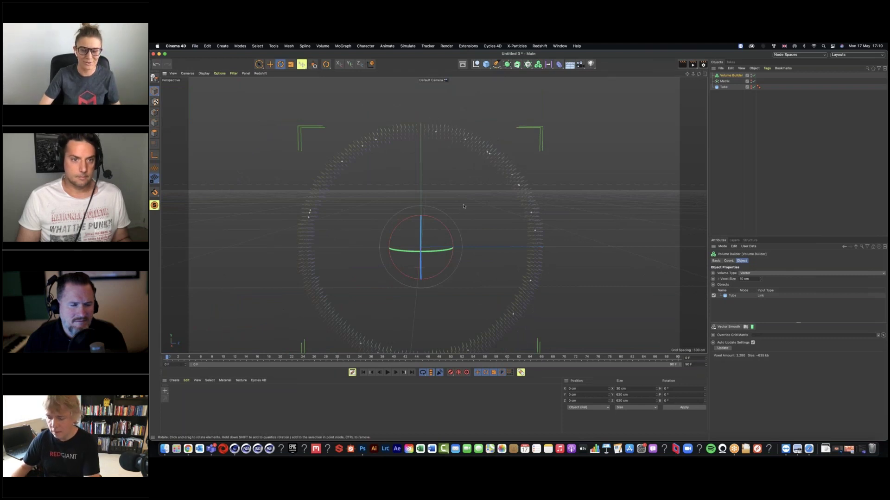
pyautogui.keyDown('alt'); pyautogui.moveTo(464, 206); pyautogui.dragTo(477, 191, button='middle'); pyautogui.keyUp('alt')
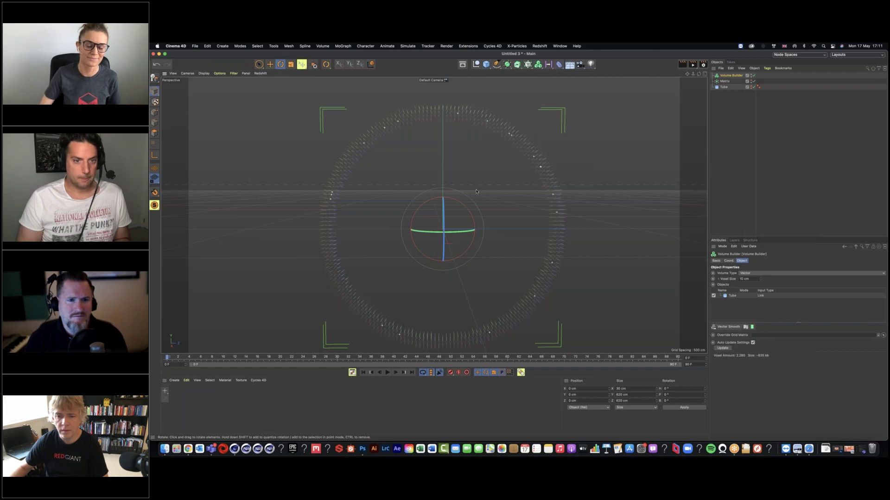
# Set the Volume Builder's voxel size to 2 cm.
pyautogui.click(743, 279)
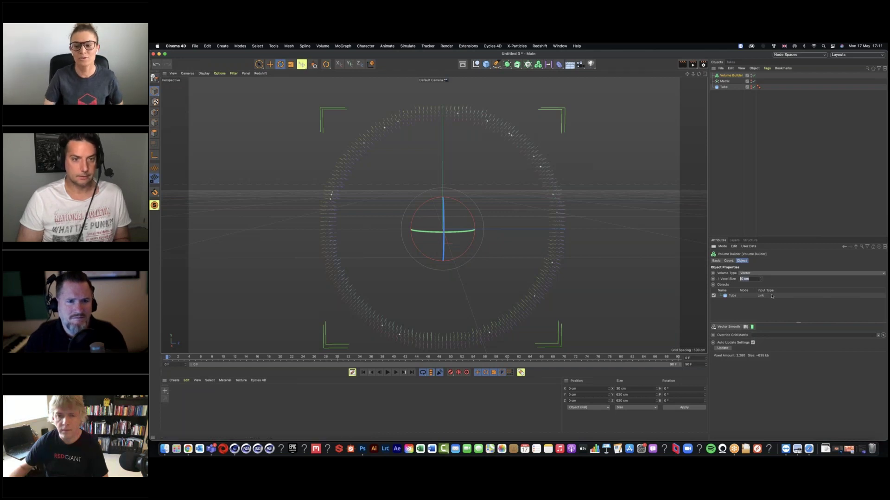
pyautogui.write('2')
pyautogui.press('Return')
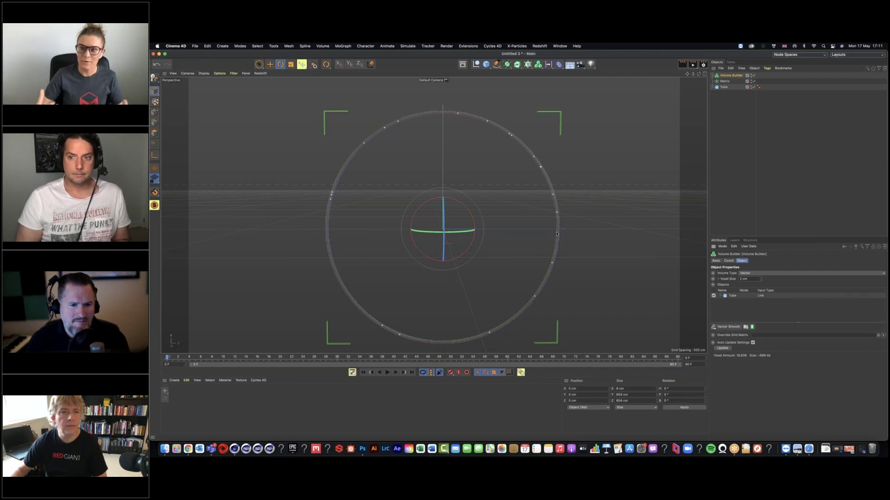
# Set the Matrix object's count to 100.
pyautogui.keyDown('alt'); pyautogui.moveTo(560, 270); pyautogui.dragTo(550, 260, button='middle'); pyautogui.keyUp('alt')
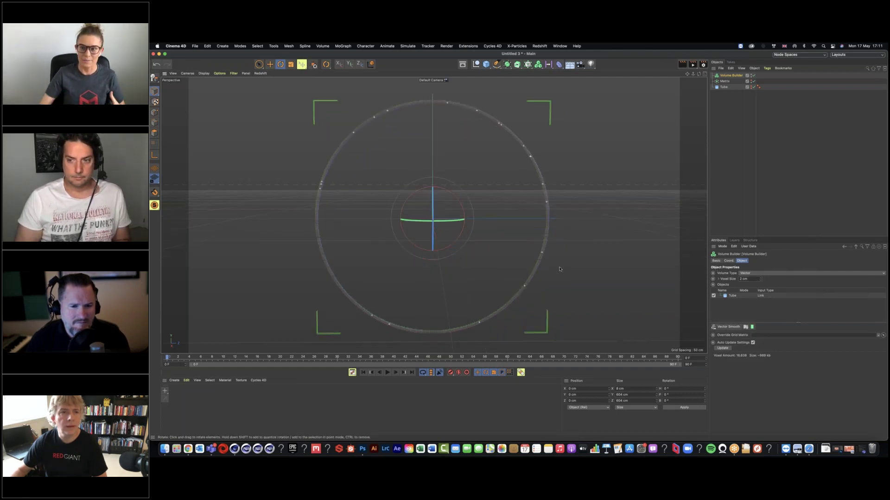
pyautogui.click(725, 81)
pyautogui.doubleClick(726, 355)
pyautogui.write('100')
pyautogui.press('Return')
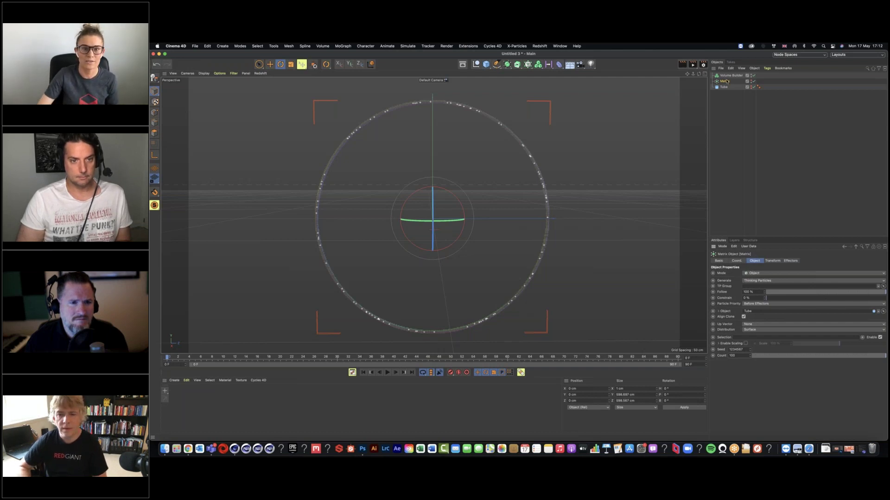
# Add a Field Force and use the Volume Builder as a Volume Object layer in its field list.
pyautogui.click(408, 46)
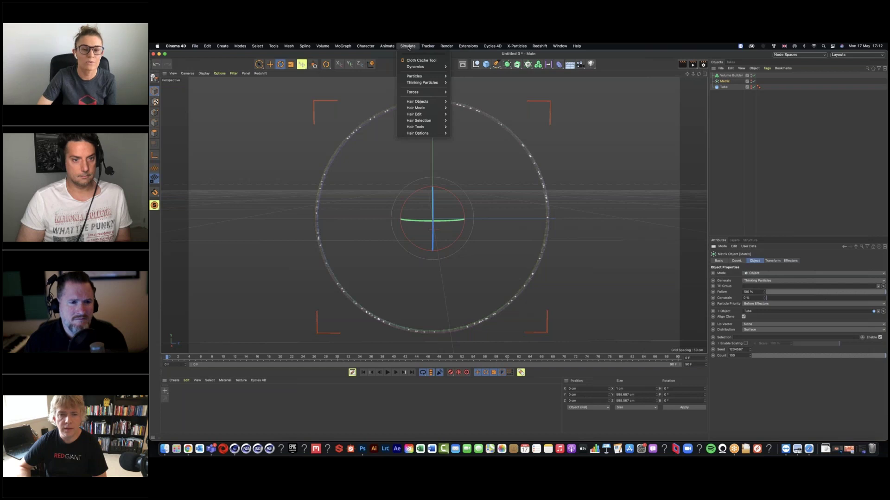
pyautogui.moveTo(425, 94)
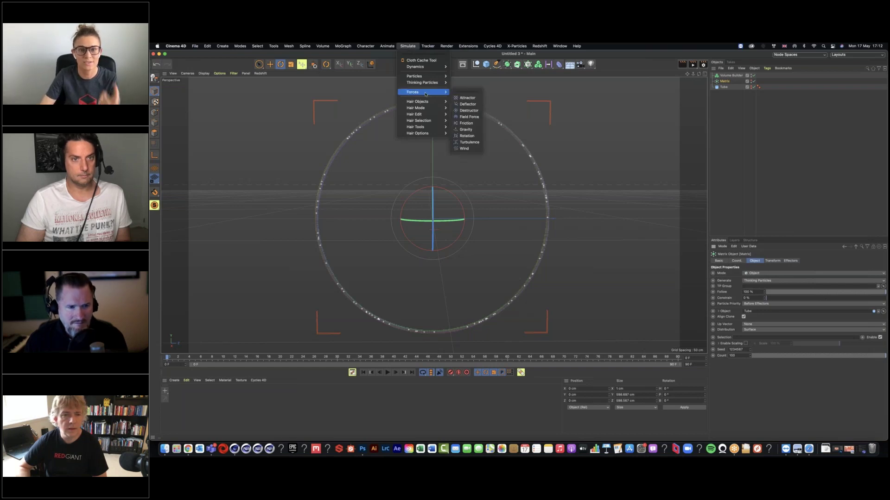
pyautogui.click(469, 117)
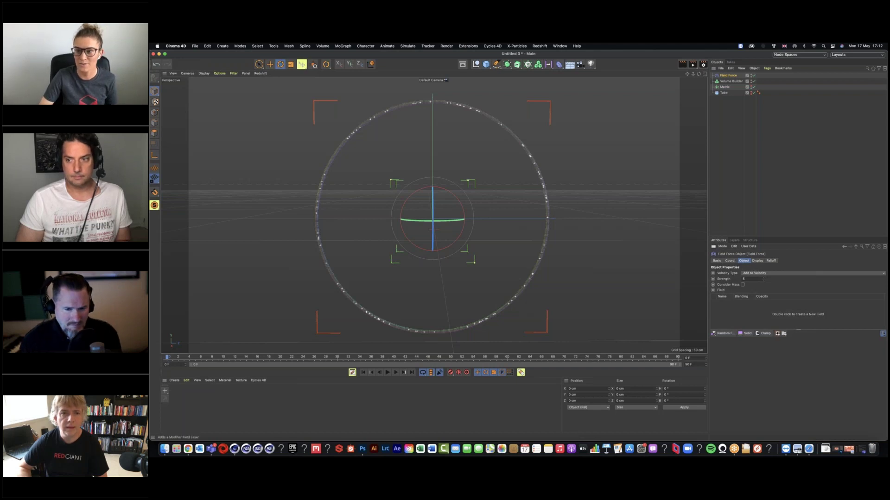
pyautogui.moveTo(727, 82); pyautogui.dragTo(735, 314)
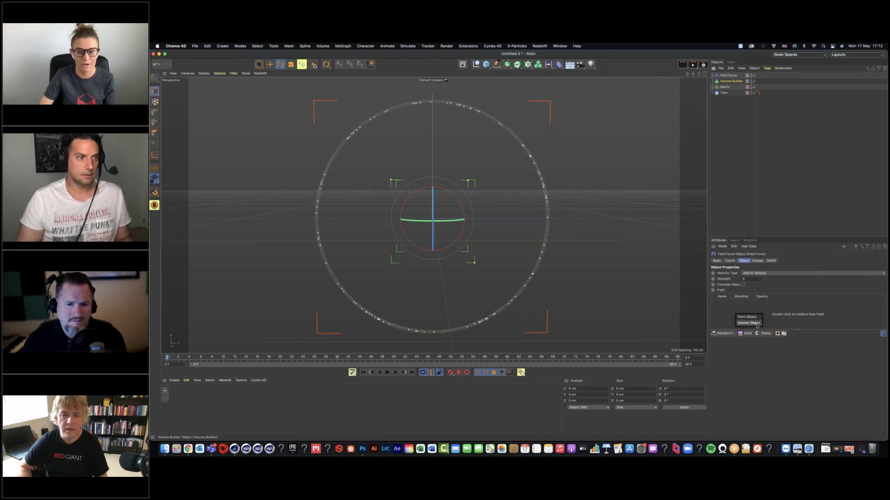
pyautogui.click(756, 325)
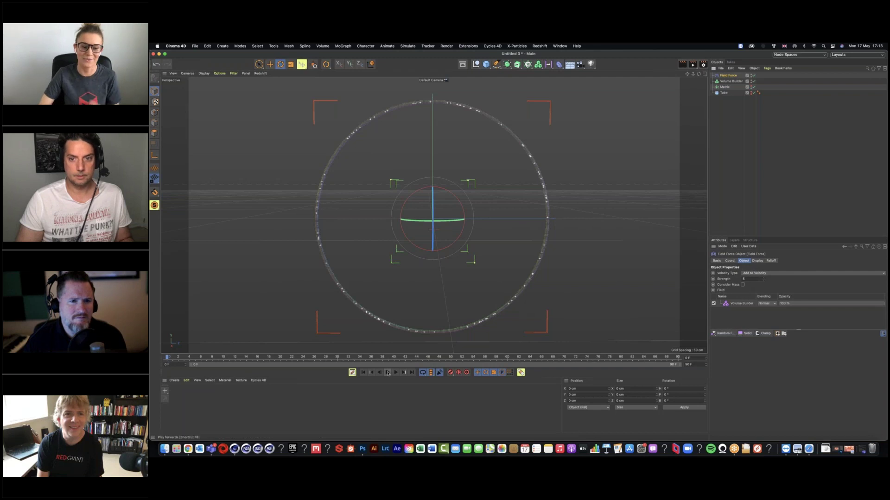
# Play the particle simulation briefly, stop it and return to the first frame.
pyautogui.click(386, 373)
pyautogui.click(388, 373)
pyautogui.click(363, 372)
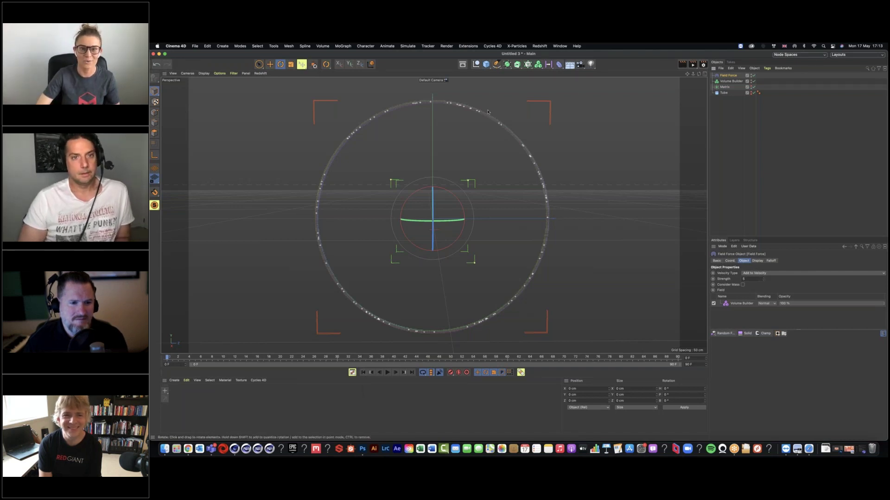
# Add a null named Xpresso and give it an XPresso tag.
pyautogui.click(476, 64)
pyautogui.write('Xpres')
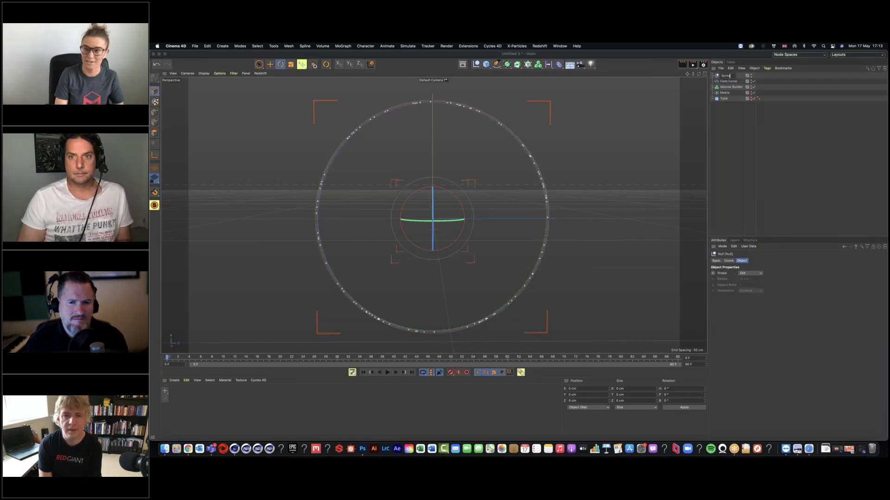
pyautogui.click(723, 81)
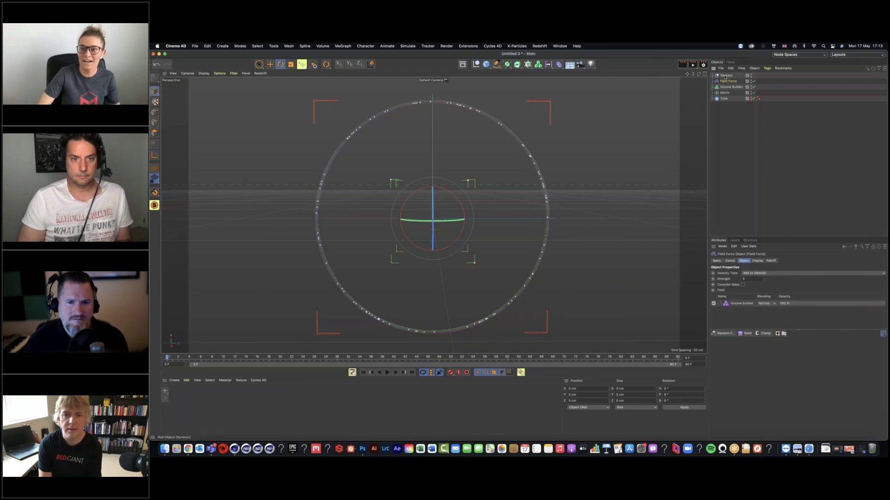
pyautogui.rightClick(726, 76)
pyautogui.moveTo(745, 78)
pyautogui.moveTo(772, 129)
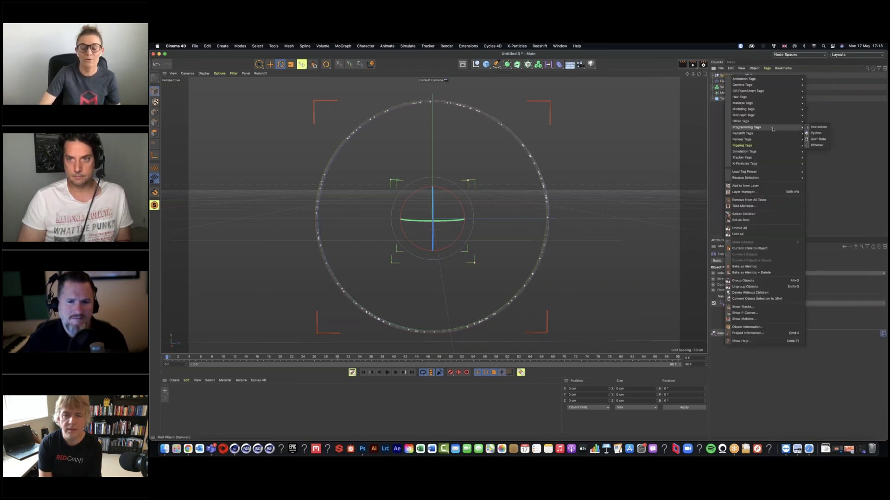
pyautogui.click(820, 146)
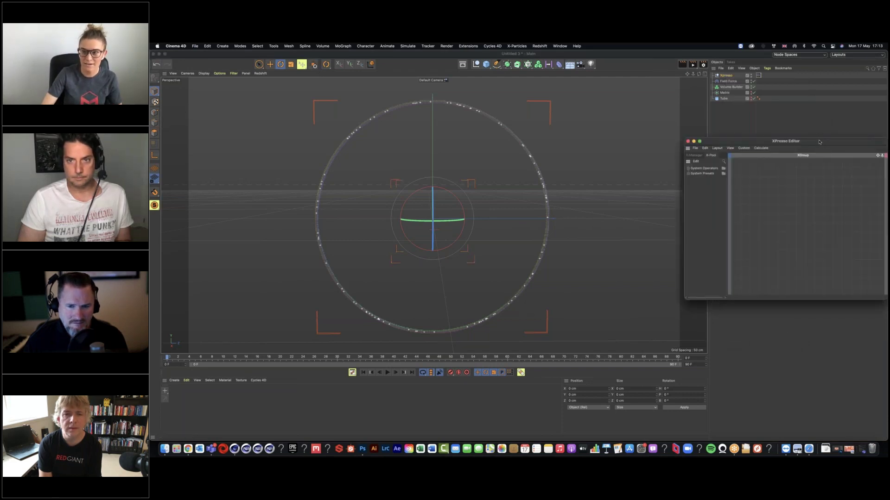
# Add a Thinking Particles P Pass initiator node to the XPresso graph.
pyautogui.moveTo(818, 141); pyautogui.dragTo(495, 128)
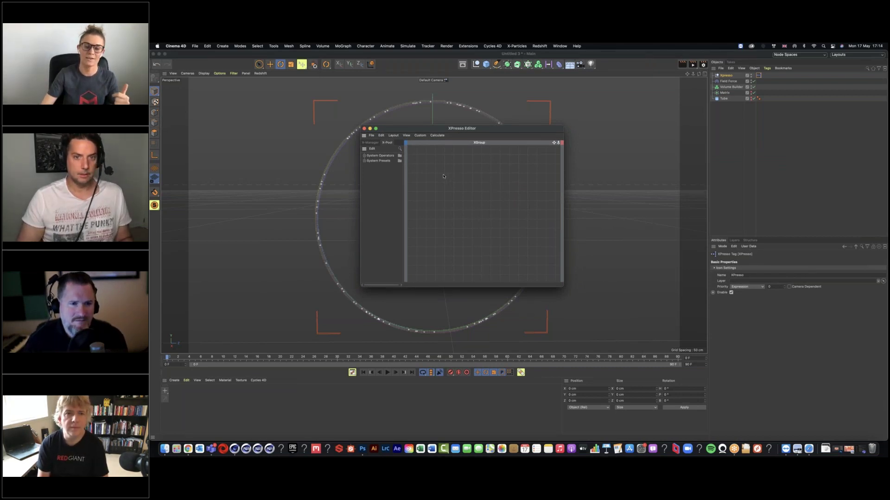
pyautogui.rightClick(419, 166)
pyautogui.moveTo(423, 168)
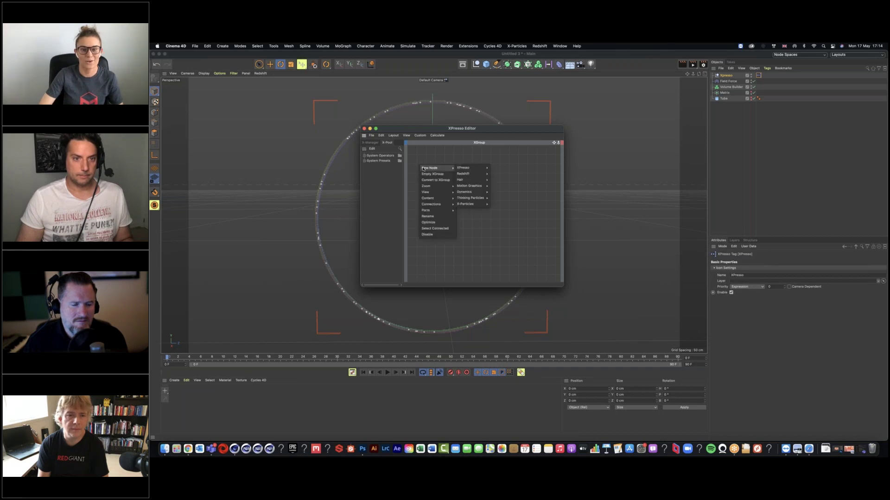
pyautogui.moveTo(470, 197)
pyautogui.moveTo(504, 198)
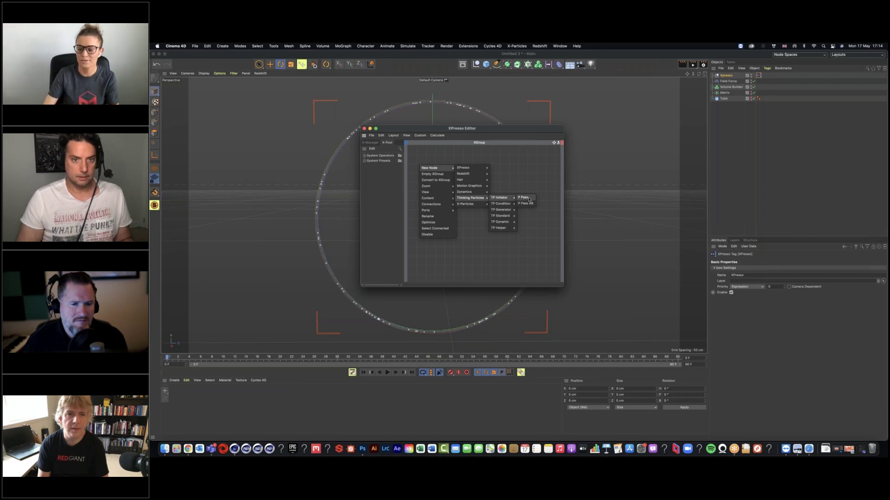
pyautogui.click(529, 199)
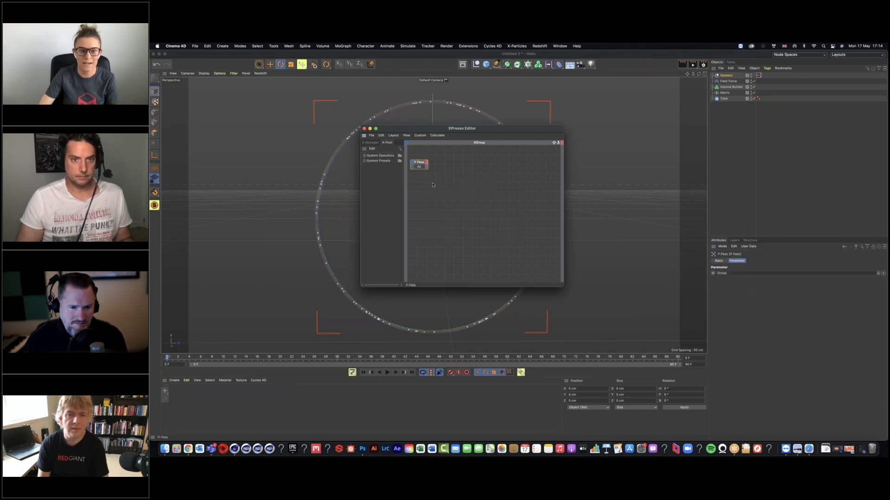
# Add a PForceObject node that uses the Field Force, connect the P Pass particle output to it, and close the XPresso Editor.
pyautogui.rightClick(486, 180)
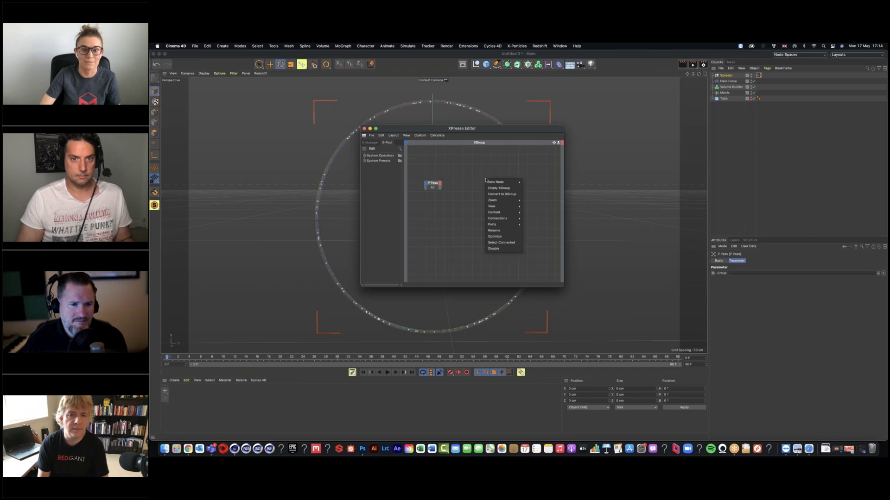
pyautogui.moveTo(506, 182)
pyautogui.moveTo(537, 212)
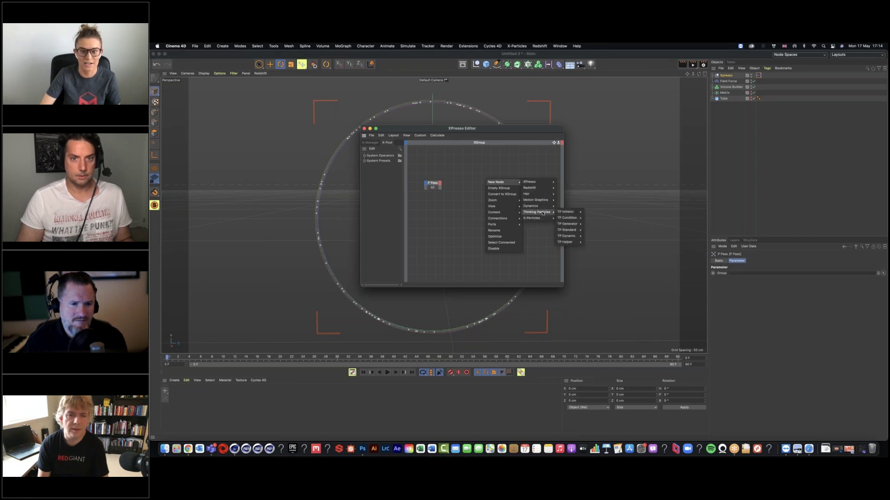
pyautogui.moveTo(573, 236)
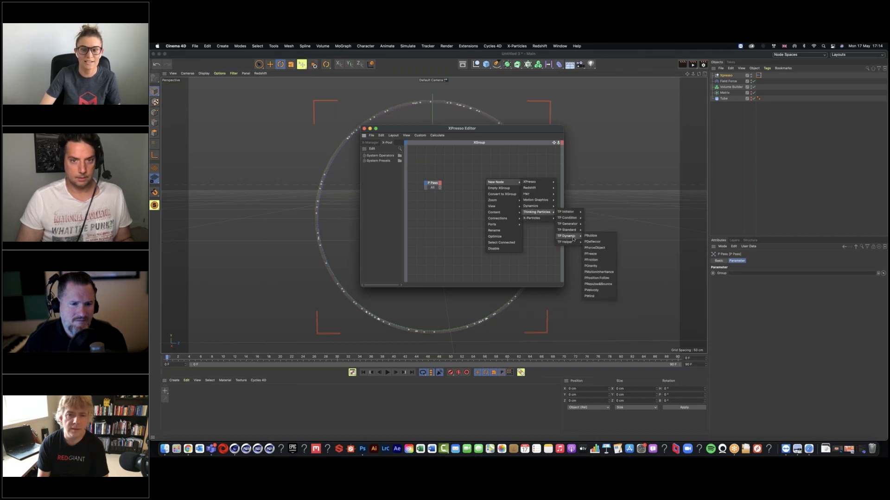
pyautogui.click(594, 248)
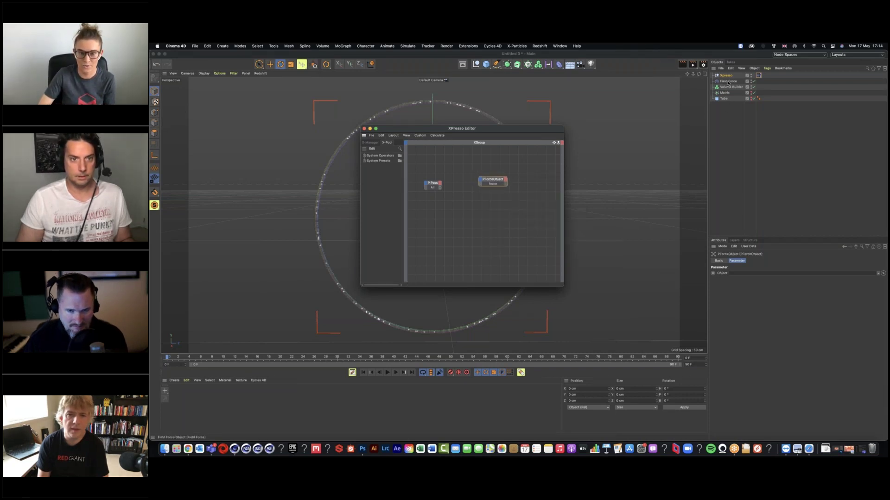
pyautogui.moveTo(728, 82); pyautogui.dragTo(496, 184)
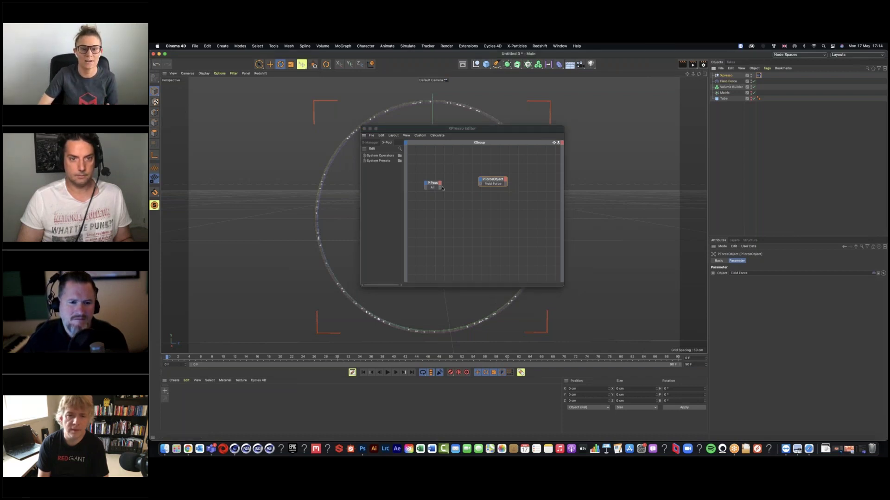
pyautogui.moveTo(441, 187); pyautogui.dragTo(481, 184)
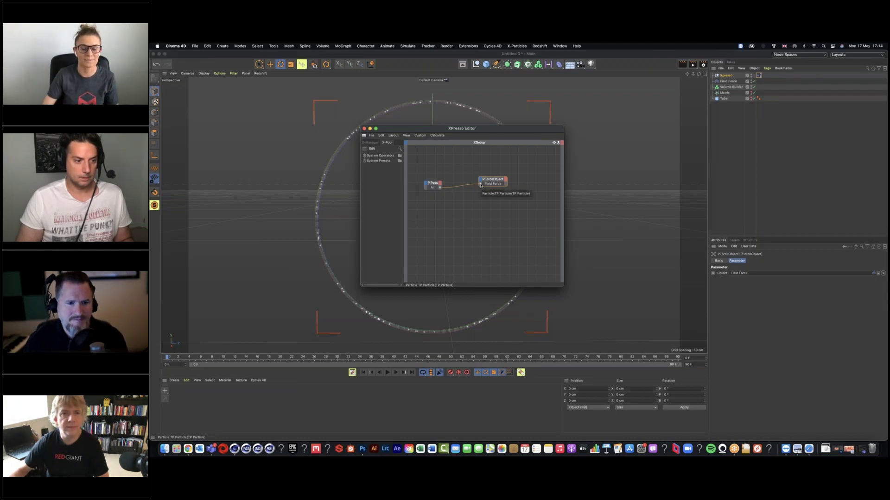
pyautogui.click(364, 128)
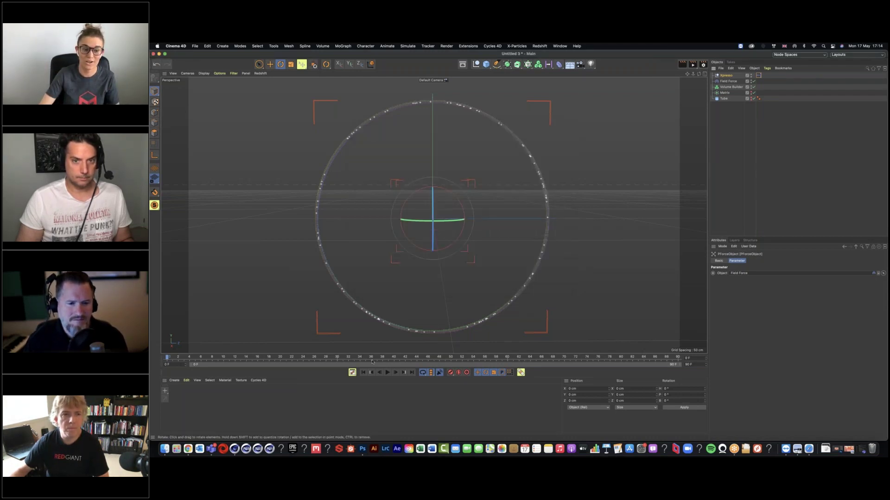
# Play the simulation, examine how the particles move off the ring from the side and front, and return to the first frame.
pyautogui.click(387, 373)
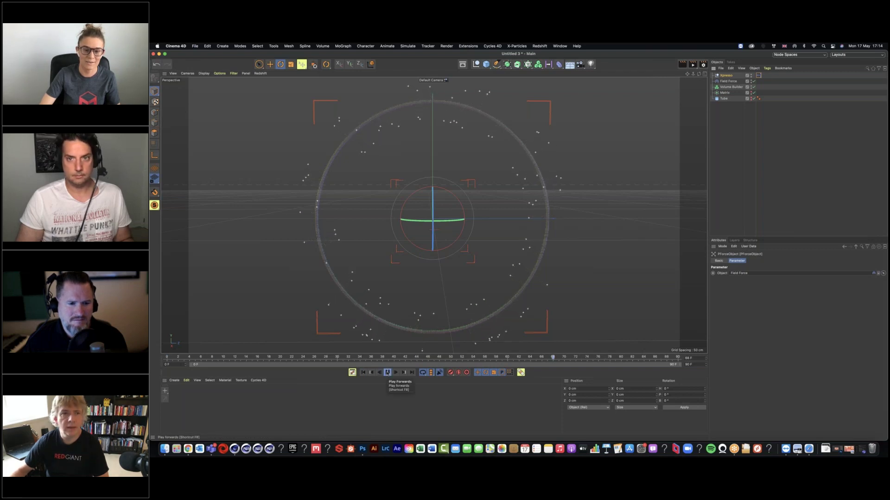
pyautogui.click(387, 372)
pyautogui.click(388, 373)
pyautogui.click(388, 373)
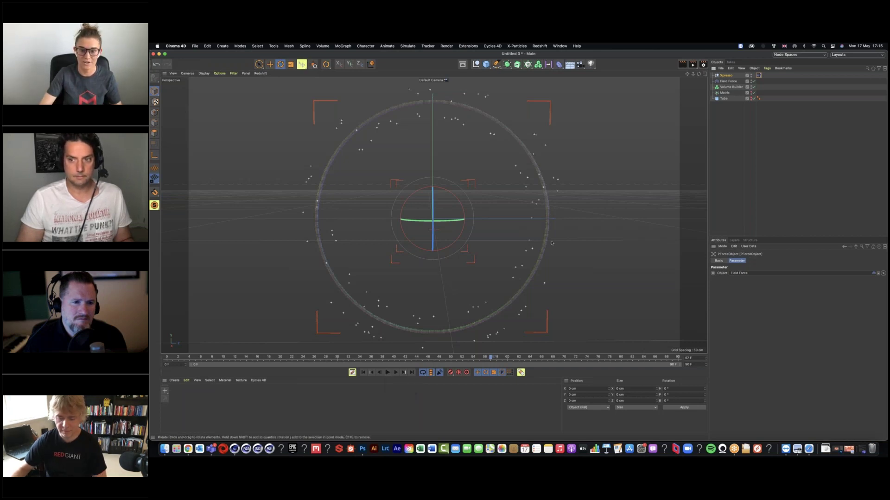
pyautogui.scroll(8, 550, 242)
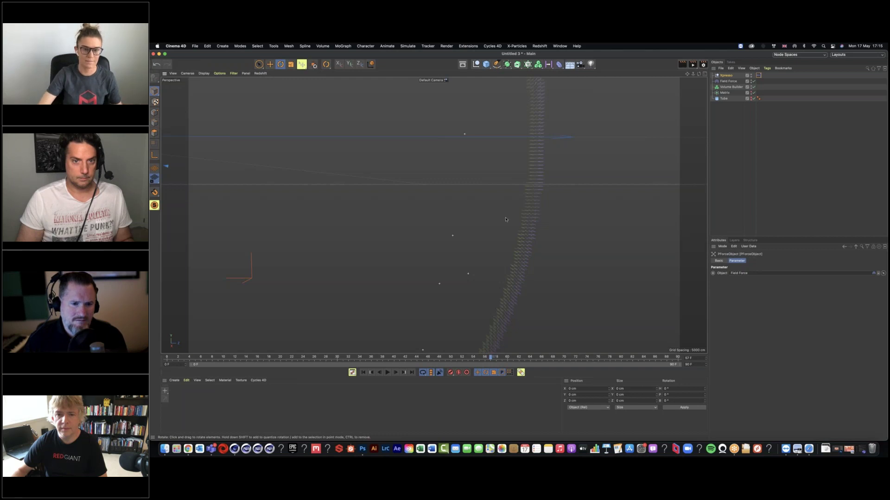
pyautogui.scroll(-3, 461, 229)
pyautogui.keyDown('alt'); pyautogui.moveTo(426, 228); pyautogui.dragTo(355, 225, button='right'); pyautogui.keyUp('alt')
pyautogui.moveTo(433, 215)
pyautogui.keyDown('alt'); pyautogui.mouseDown()
pyautogui.moveTo(403, 210)
pyautogui.moveTo(434, 209)
pyautogui.mouseUp(); pyautogui.keyUp('alt')
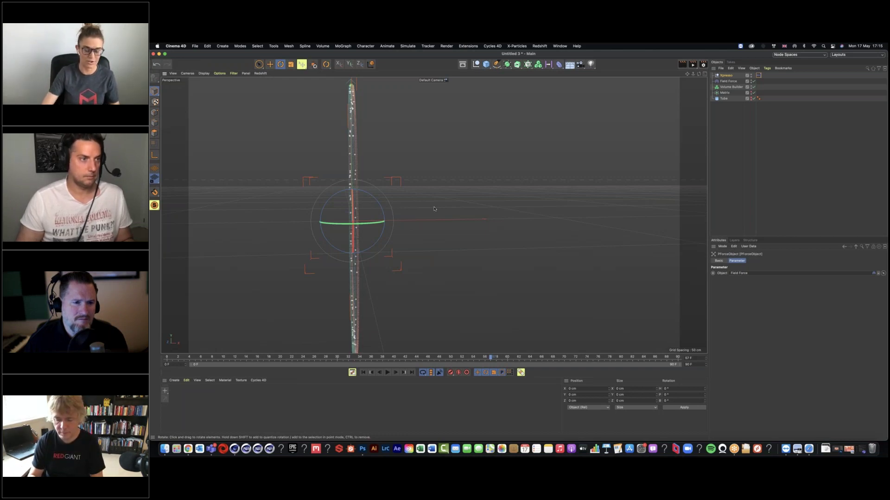
pyautogui.moveTo(470, 205); pyautogui.dragTo(351, 202)
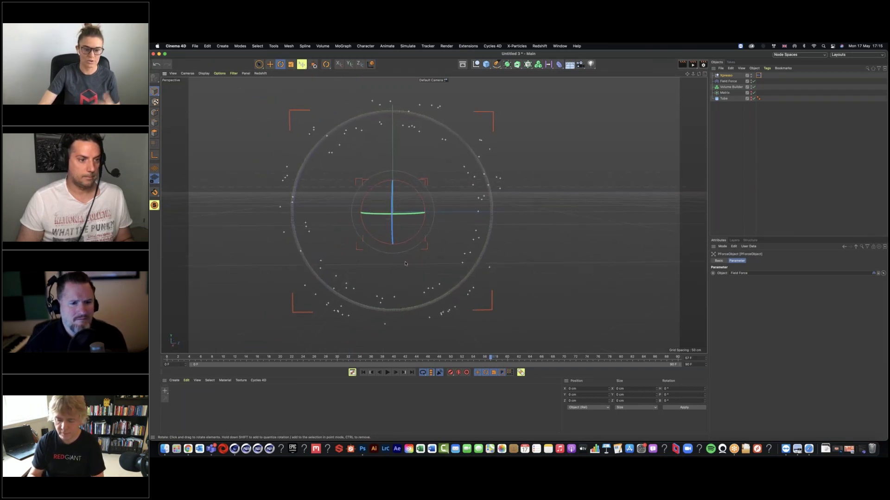
pyautogui.click(362, 373)
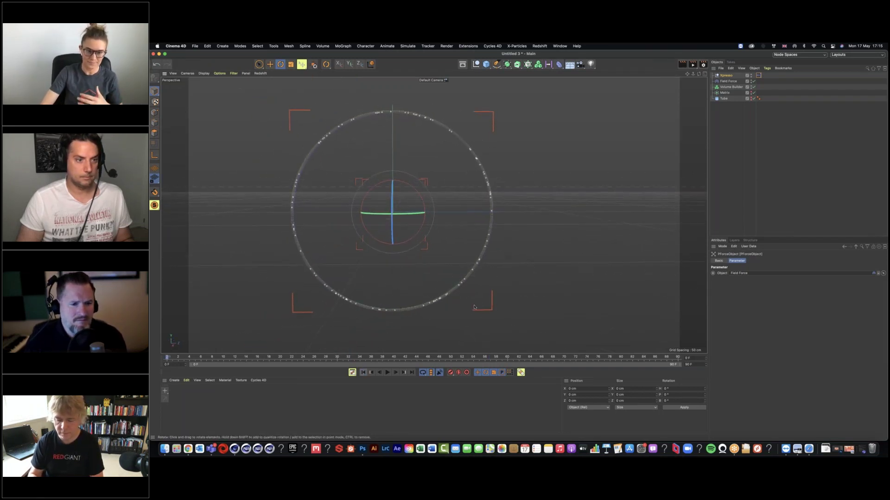
# Add a Tracer for the Matrix object and set its intermediate points to Natural.
pyautogui.keyDown('alt'); pyautogui.moveTo(455, 270); pyautogui.dragTo(463, 270, button='middle'); pyautogui.keyUp('alt')
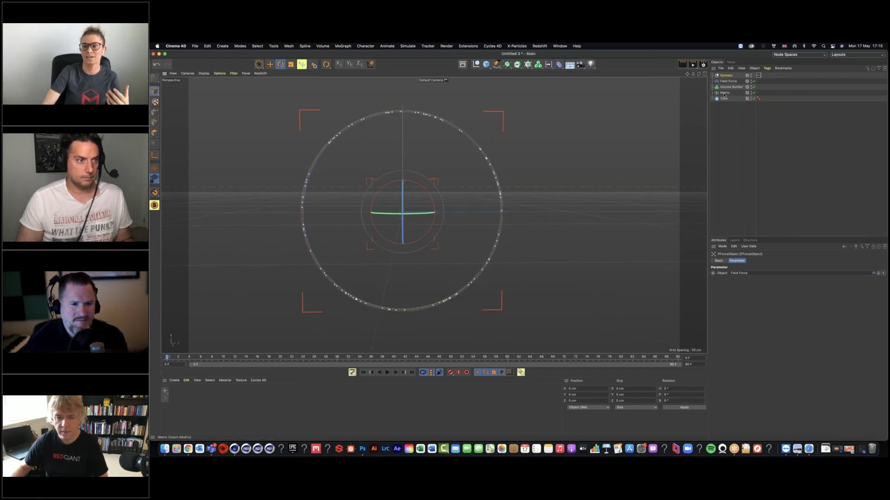
pyautogui.click(724, 93)
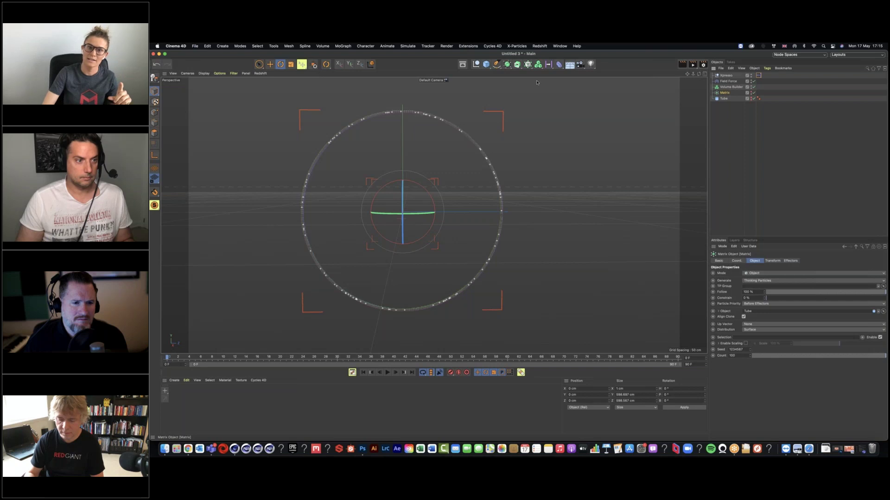
pyautogui.click(528, 64)
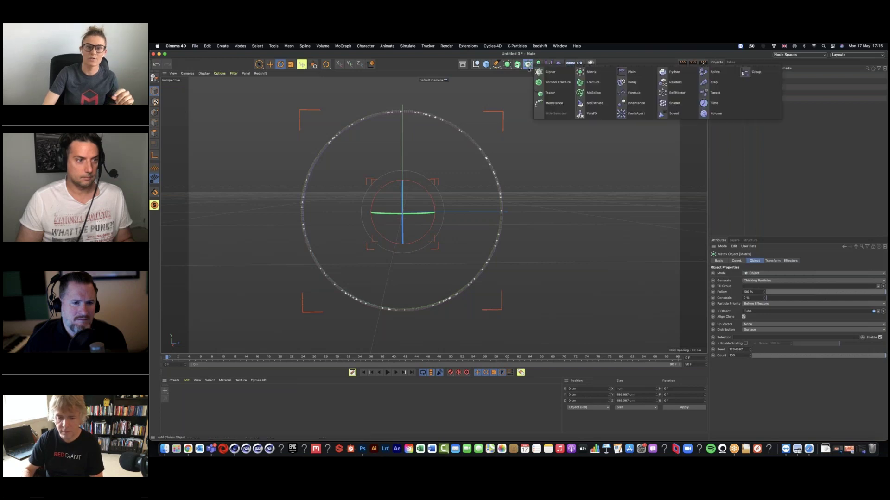
pyautogui.click(550, 93)
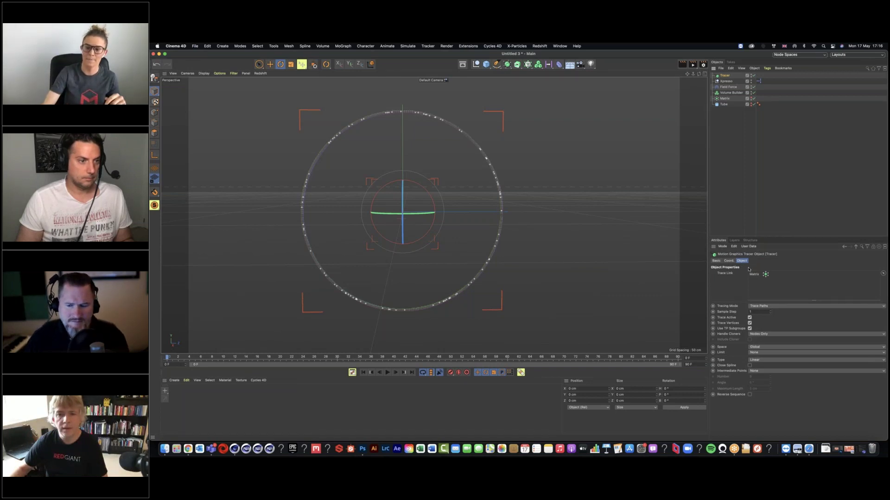
pyautogui.click(767, 371)
pyautogui.click(760, 383)
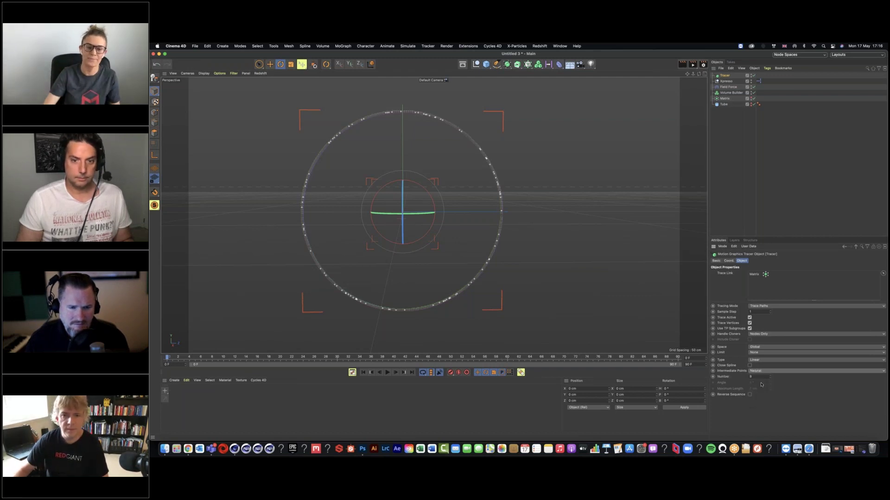
# Extend the timeline to 150 frames, preview the traced particle paths and return to the first frame.
pyautogui.click(388, 373)
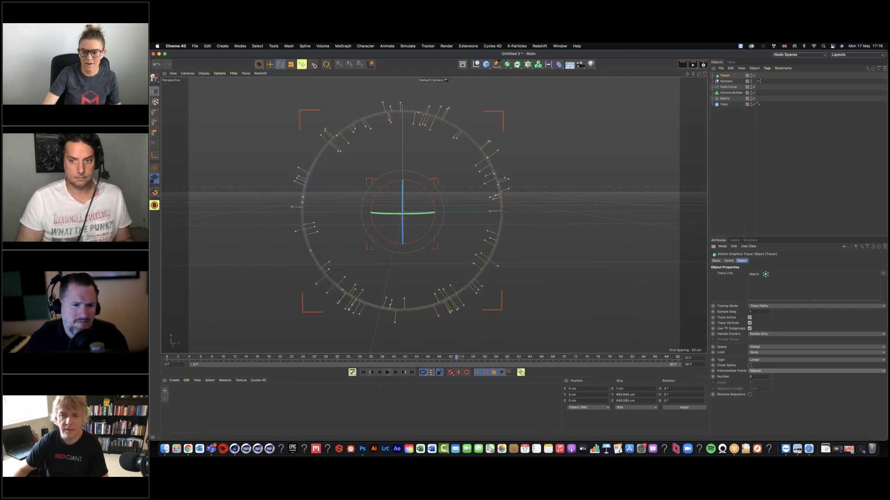
pyautogui.write('150')
pyautogui.press('Return')
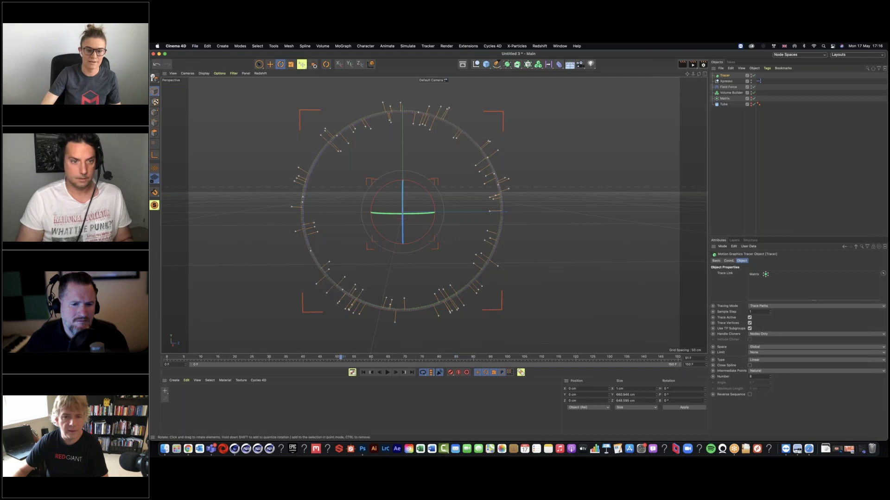
pyautogui.click(387, 373)
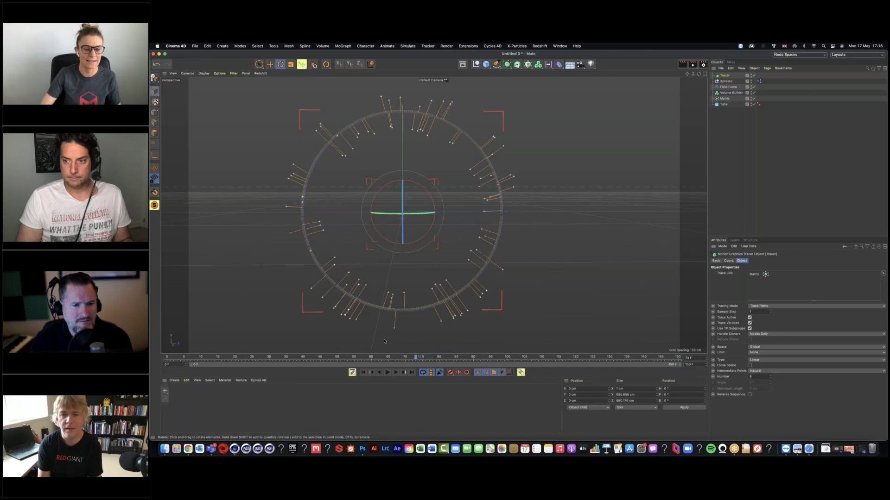
pyautogui.hotkey('shift', 'f')
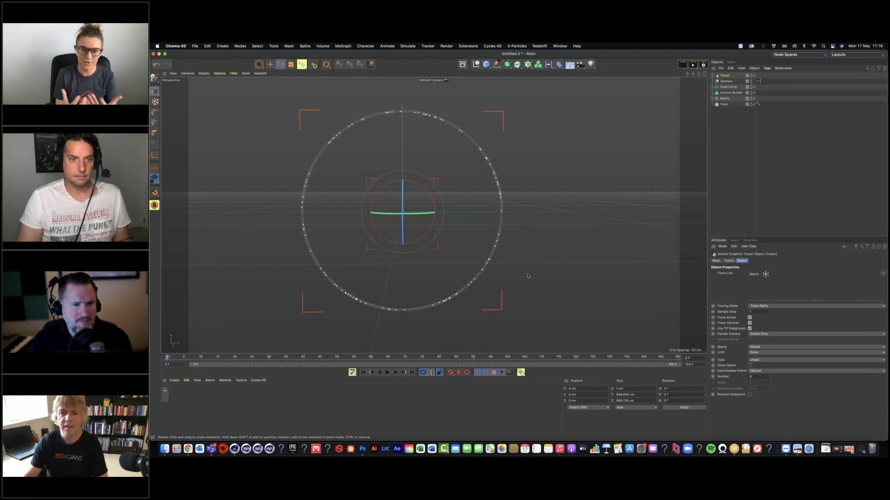
# Create a Spherical Field and add it above the Tube in the Volume Builder's object list.
pyautogui.click(727, 93)
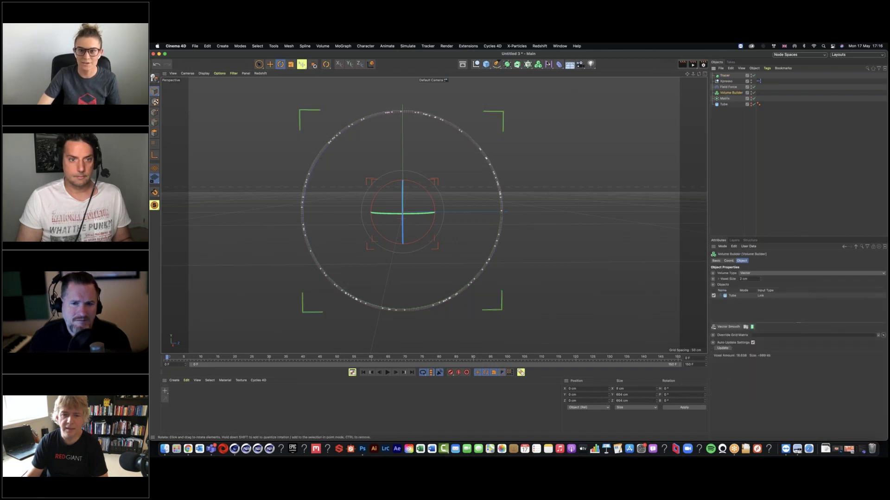
pyautogui.click(548, 64)
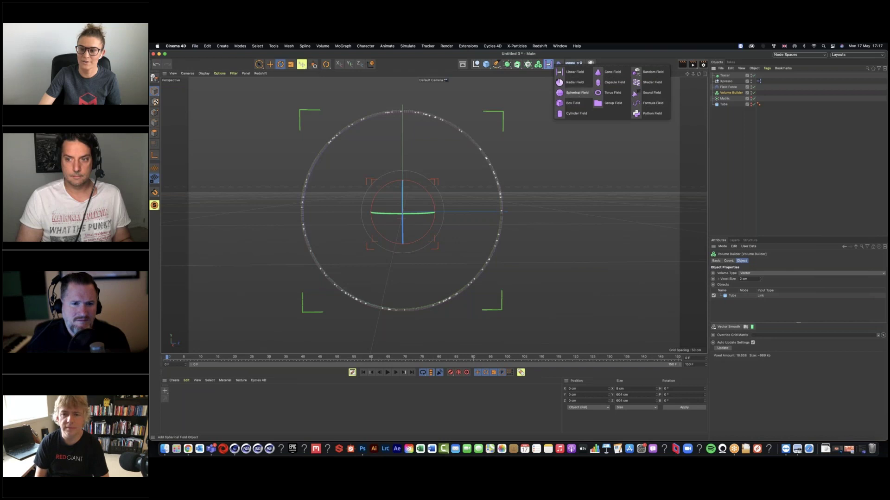
pyautogui.click(577, 93)
pyautogui.moveTo(728, 77); pyautogui.dragTo(728, 295)
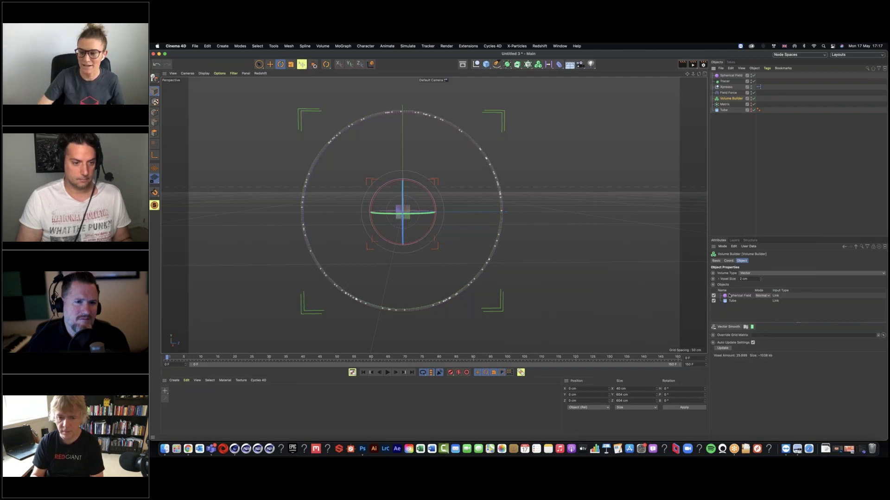
# In the Volume Builder, set the Spherical Field's mode to Cross and its creation space to Objects Below.
pyautogui.click(763, 297)
pyautogui.click(762, 320)
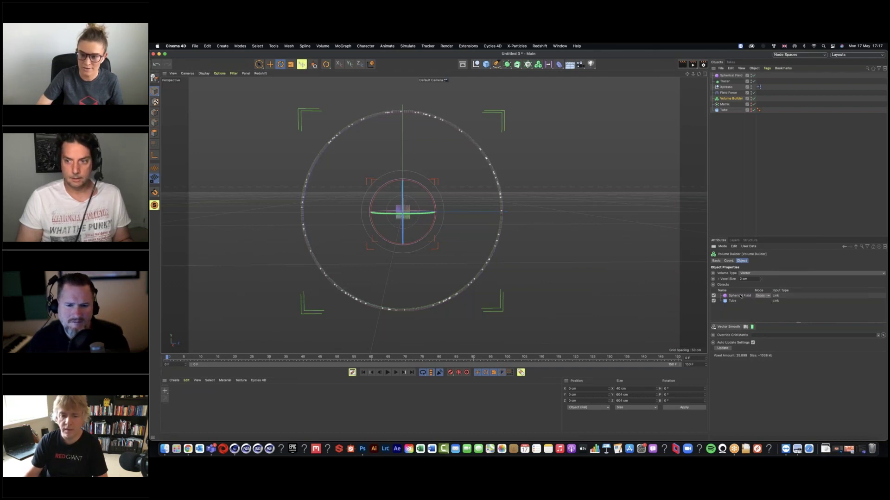
pyautogui.click(740, 296)
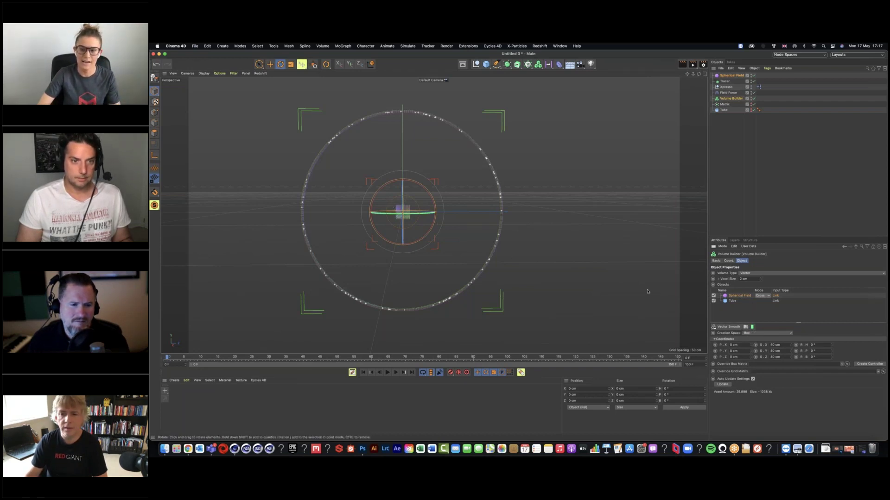
pyautogui.click(767, 334)
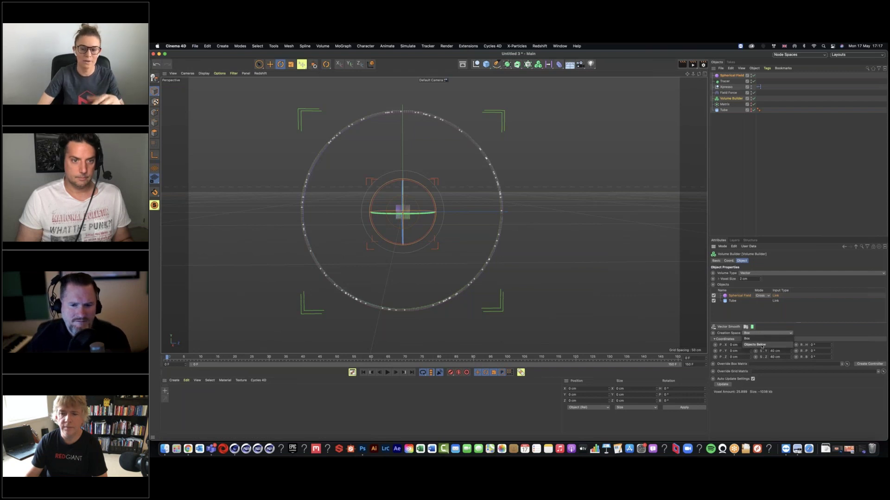
pyautogui.click(761, 346)
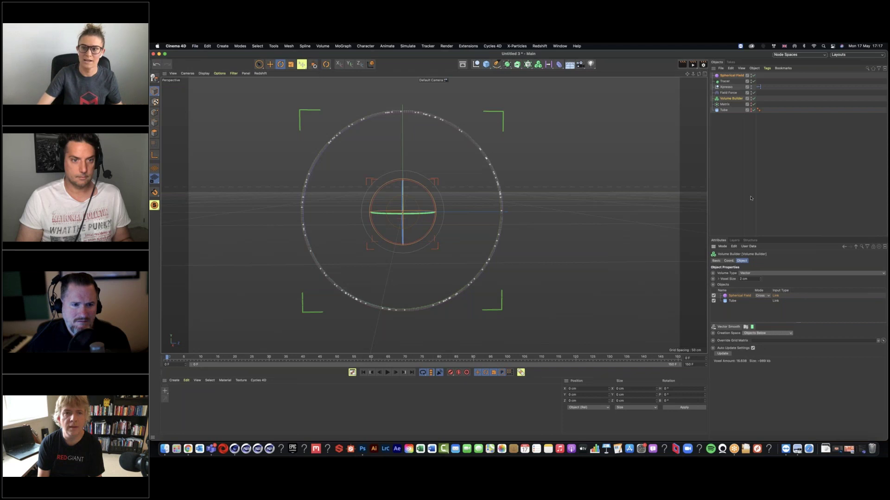
# Set the Spherical Field's size to 299 cm to match the tube's radius.
pyautogui.click(731, 75)
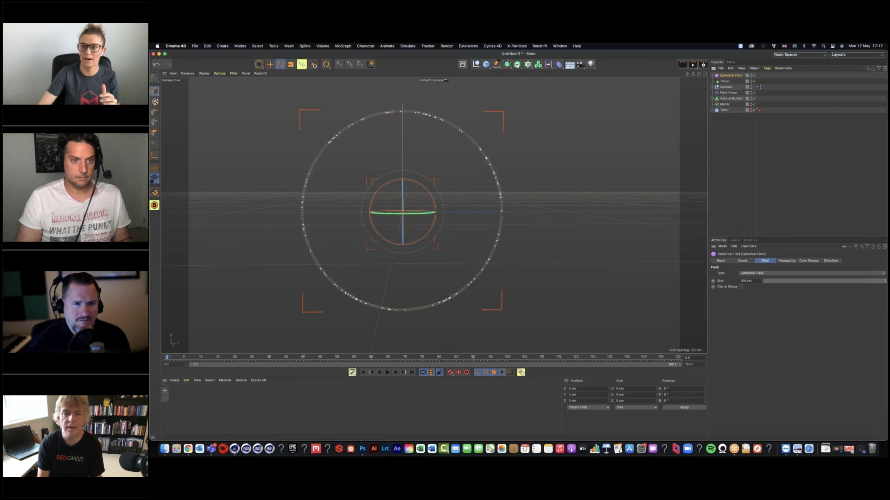
pyautogui.click(723, 111)
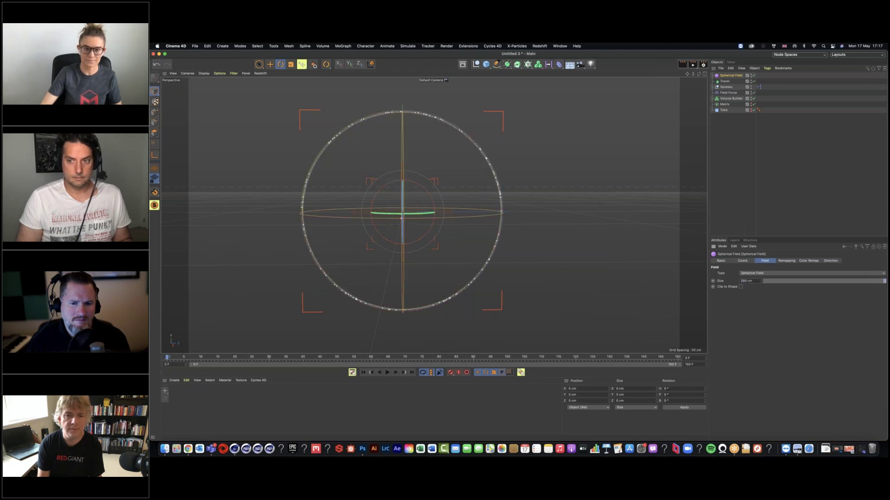
# Examine the vector directions along the tube up close and play the simulation to check the traced particle paths.
pyautogui.scroll(10, 509, 194)
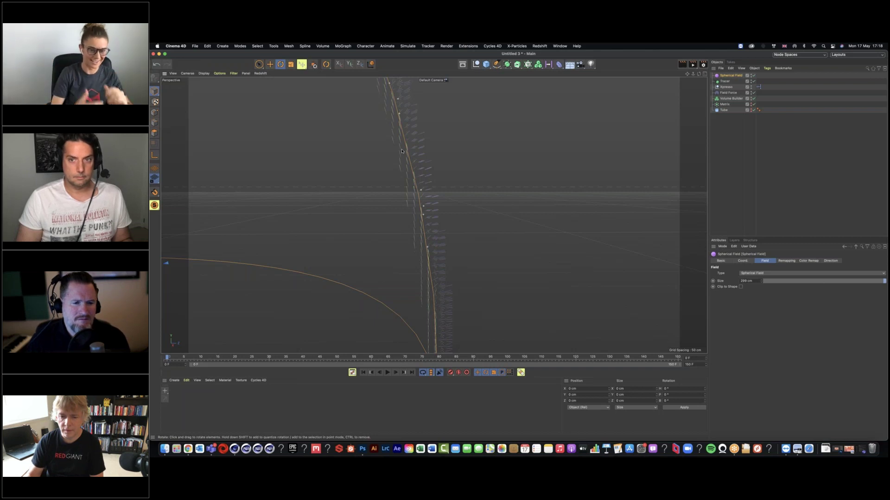
pyautogui.scroll(-10, 433, 164)
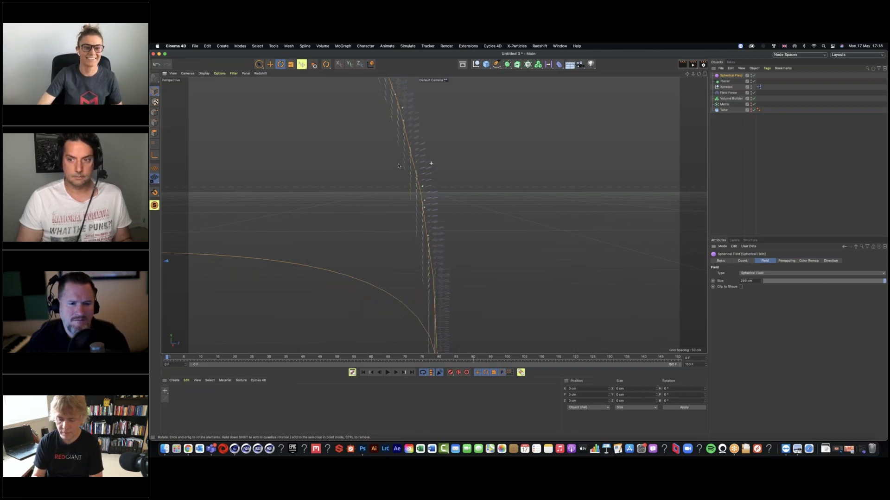
pyautogui.keyDown('alt'); pyautogui.moveTo(432, 165); pyautogui.dragTo(441, 193, button='middle'); pyautogui.keyUp('alt')
pyautogui.scroll(-5, 434, 191)
pyautogui.click(387, 373)
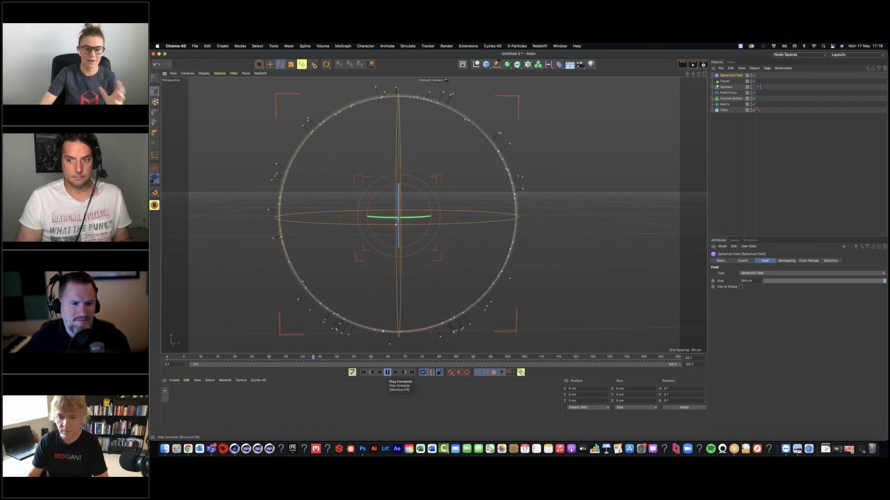
pyautogui.click(387, 372)
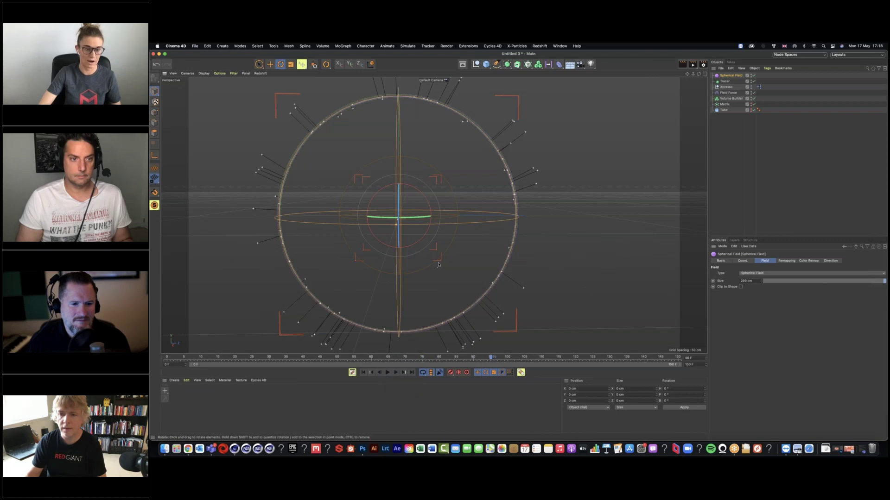
pyautogui.scroll(-2, 426, 273)
pyautogui.keyDown('alt'); pyautogui.moveTo(426, 273); pyautogui.dragTo(425, 261, button='middle'); pyautogui.keyUp('alt')
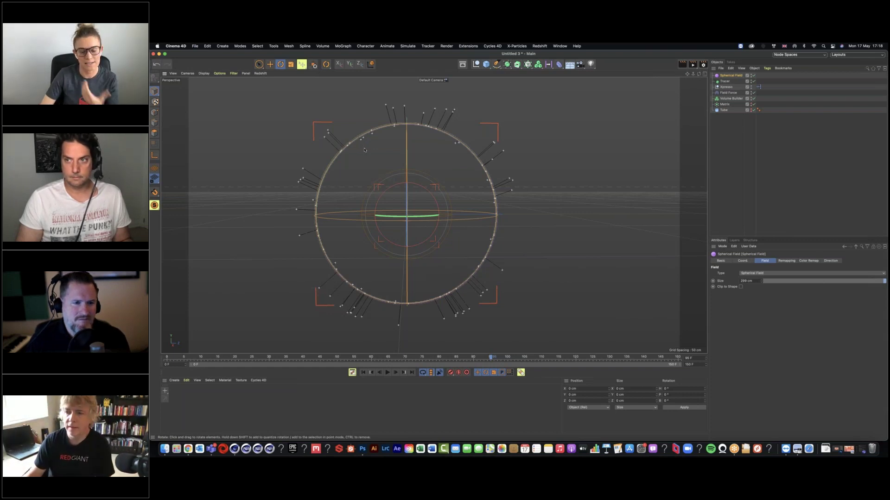
pyautogui.click(364, 373)
pyautogui.click(388, 374)
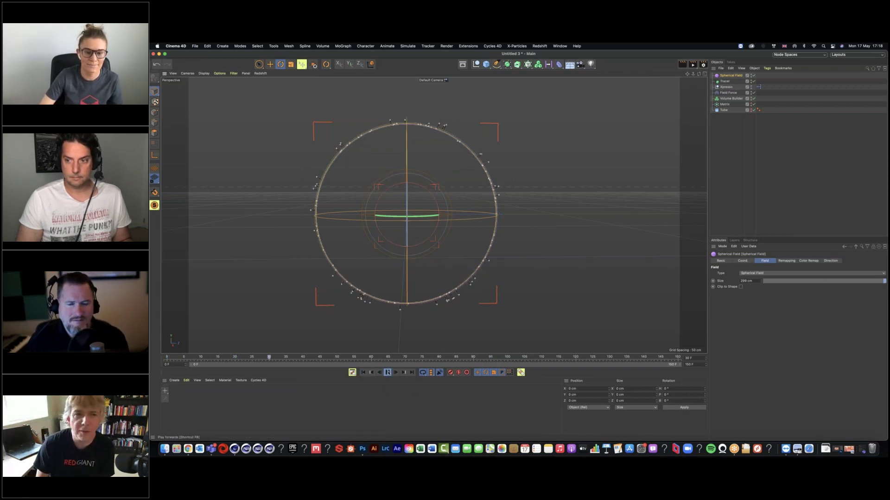
pyautogui.click(388, 373)
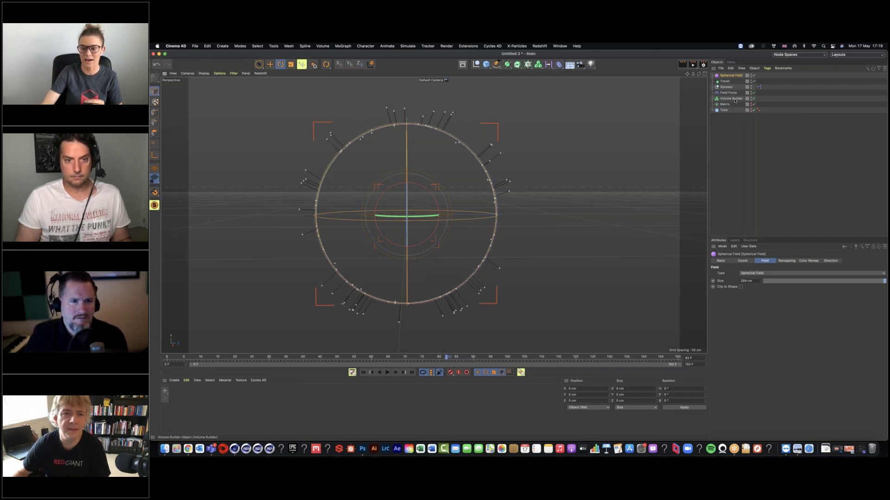
# Review the vector filter types available in the Volume Builder without adding one.
pyautogui.click(733, 98)
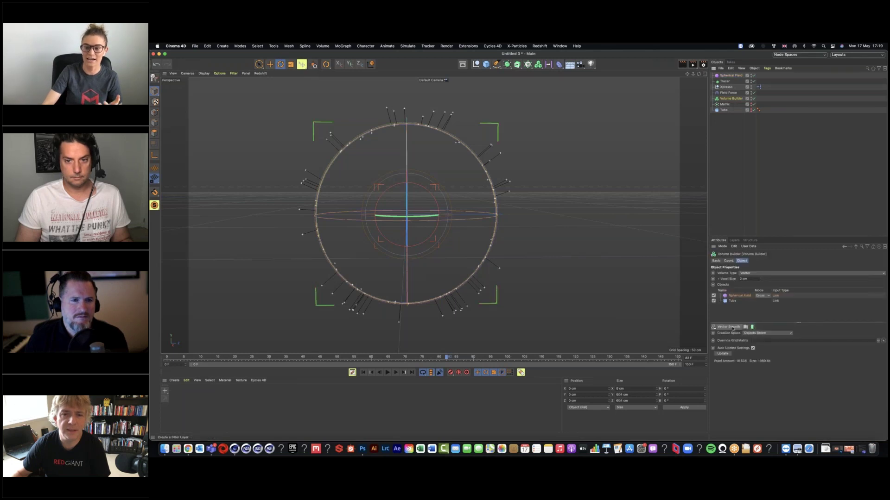
pyautogui.click(732, 328)
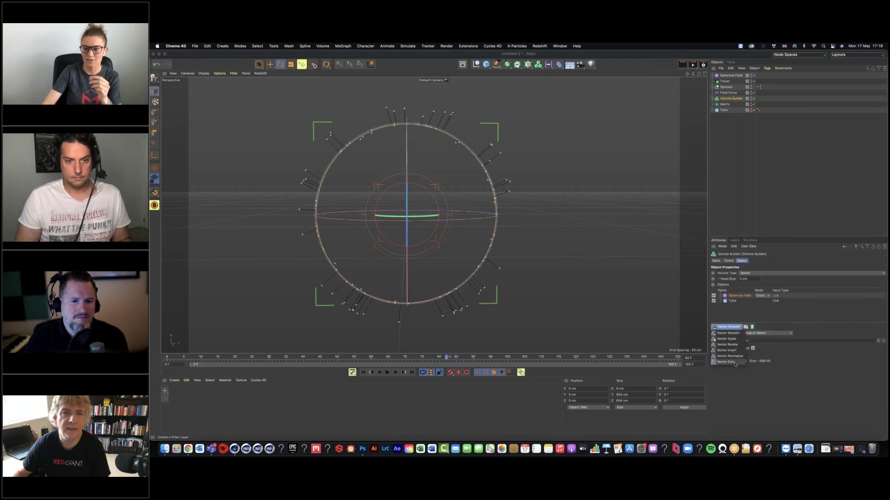
pyautogui.click(764, 317)
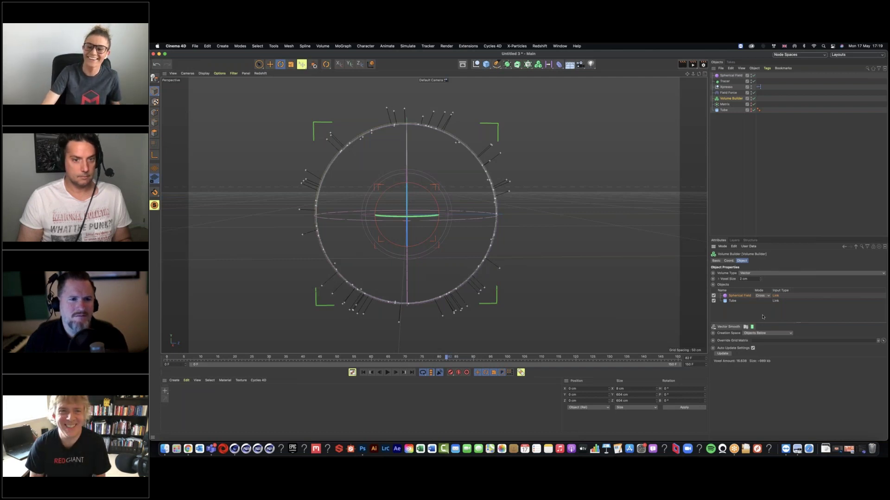
# Select the Field Force and check the Guardians of the Galaxy ring references on Behance in Chrome, returning to Cinema 4D.
pyautogui.click(731, 95)
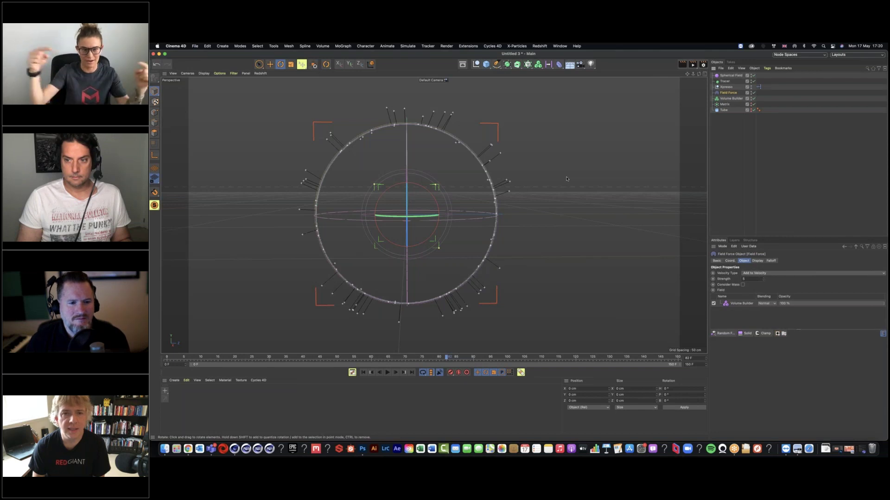
pyautogui.click(188, 448)
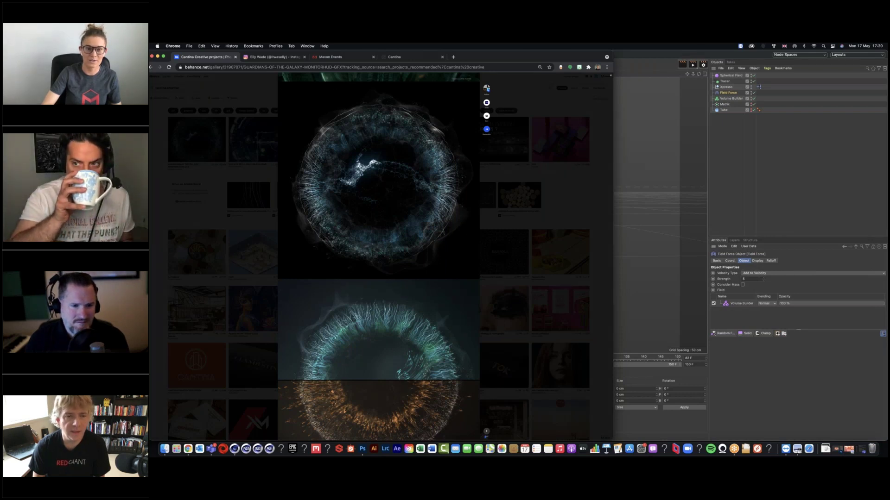
pyautogui.click(630, 92)
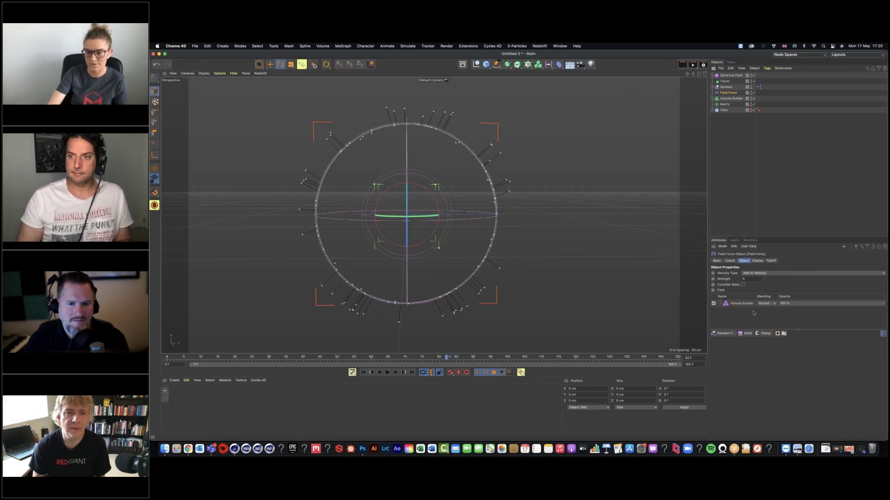
# Add a Random Field to the Field Force above the Volume Builder and set its noise scale to 20%.
pyautogui.click(728, 334)
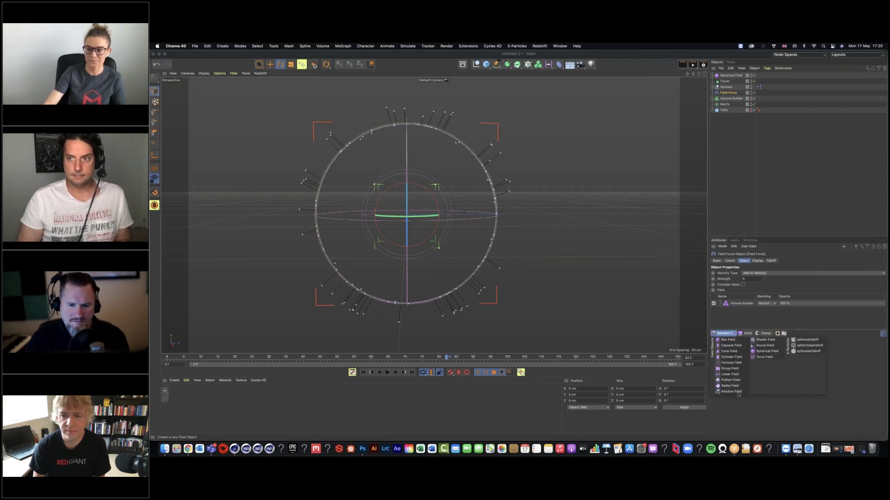
pyautogui.click(732, 392)
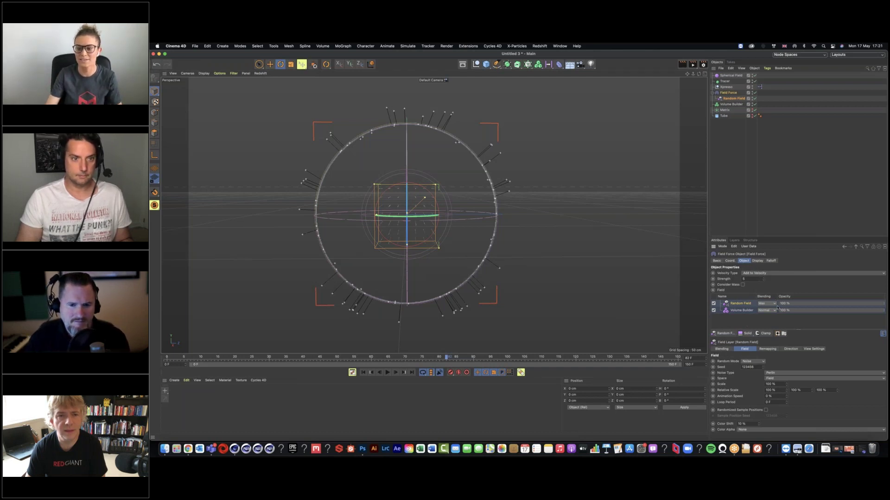
pyautogui.click(779, 384)
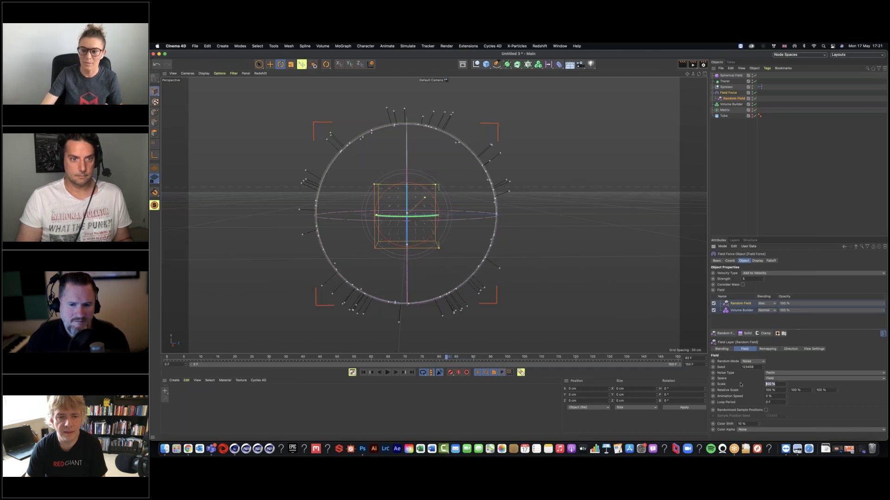
pyautogui.write('20')
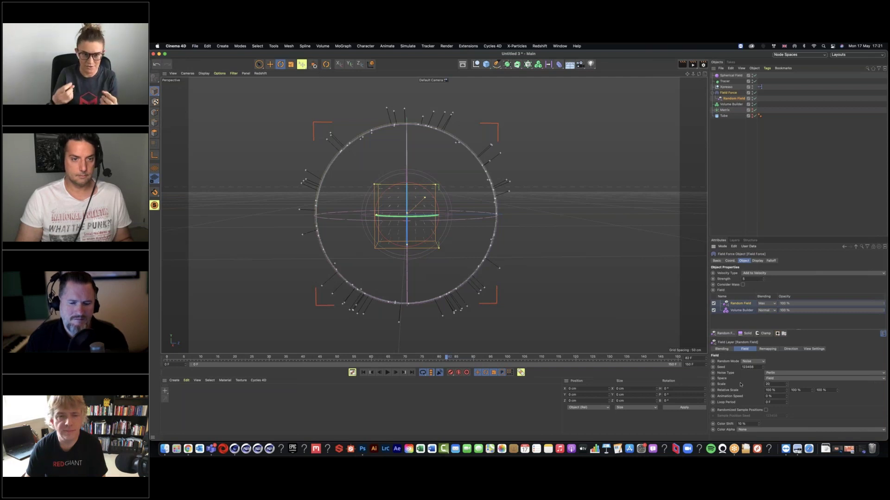
pyautogui.press('Return')
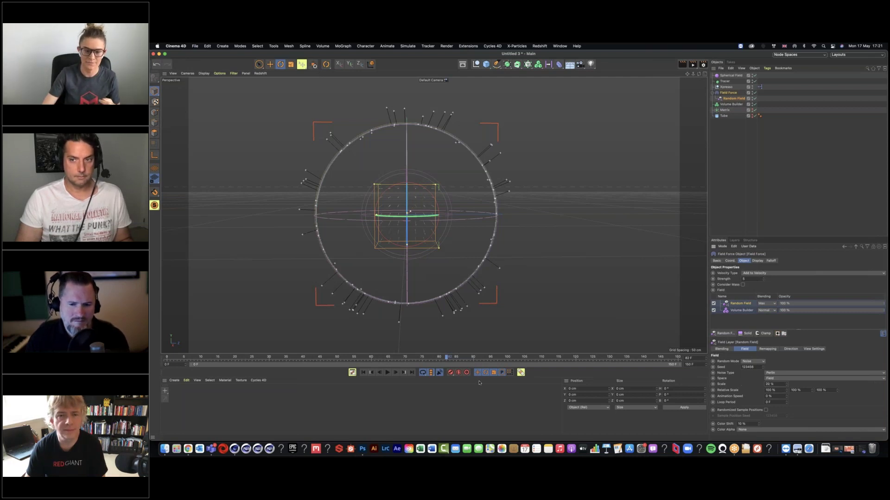
# Set the Field Force's strength to 3, playing the simulation from the first frame before and after the change.
pyautogui.click(364, 374)
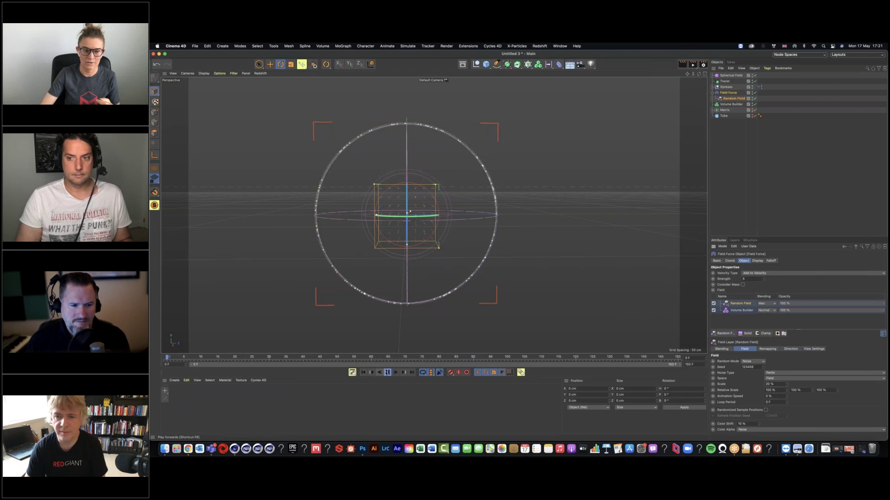
pyautogui.click(387, 373)
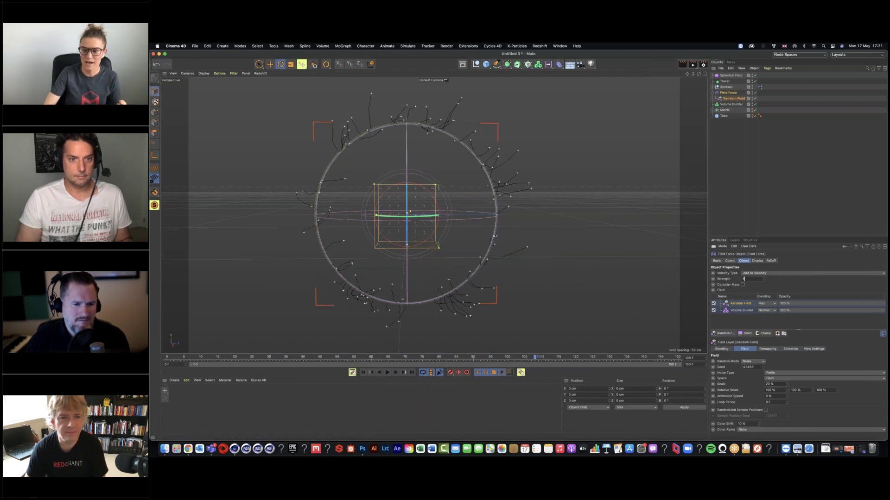
pyautogui.click(364, 373)
pyautogui.click(387, 372)
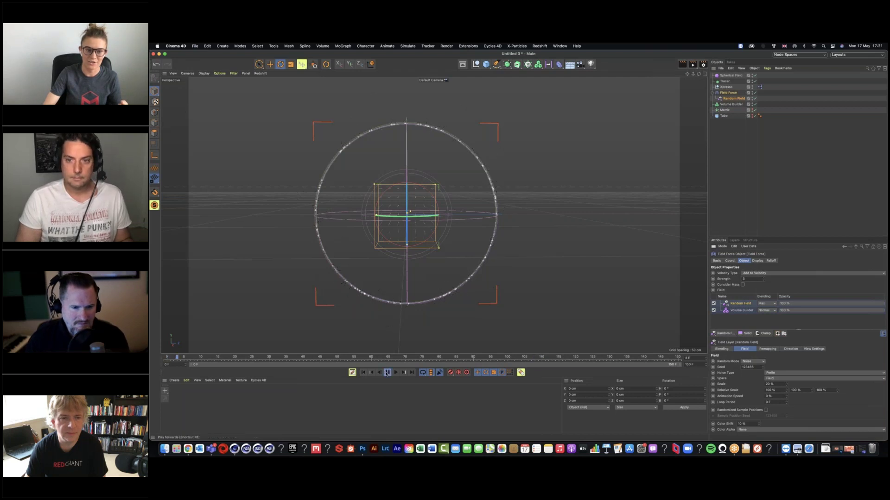
pyautogui.click(387, 373)
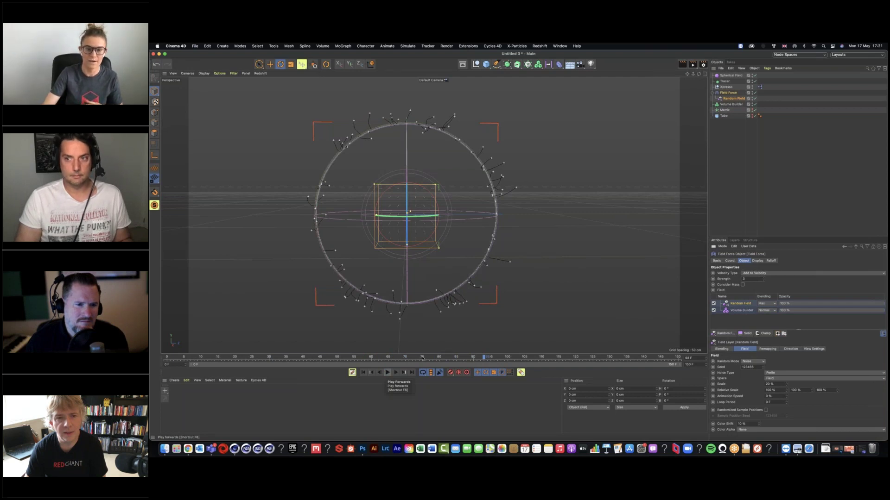
# Set the Matrix's particle count to 1000 and play the simulation from the first frame to about frame 80.
pyautogui.click(724, 110)
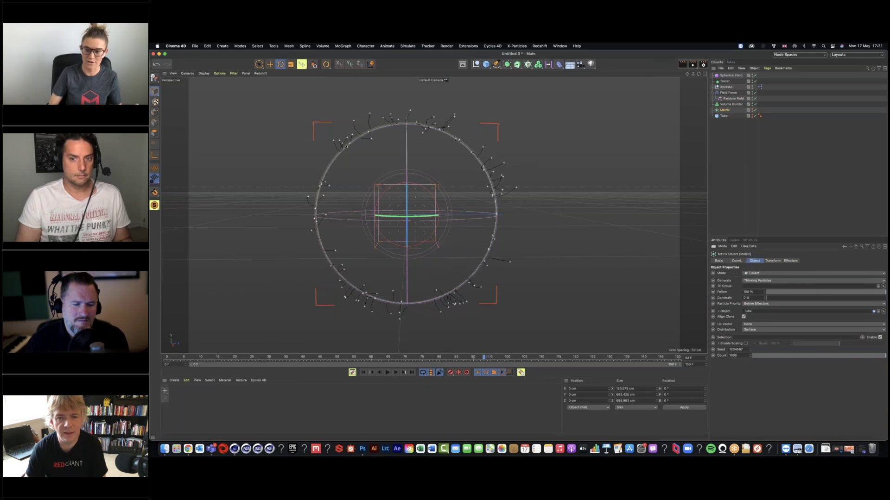
pyautogui.click(364, 373)
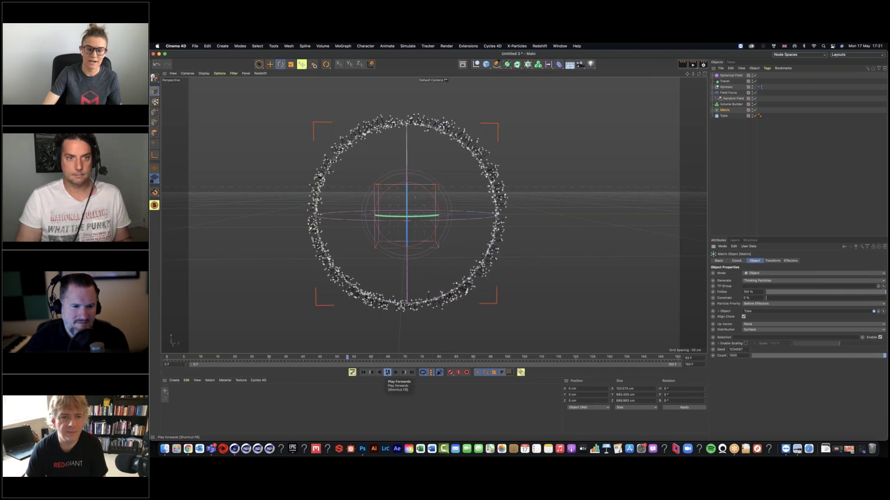
pyautogui.click(388, 373)
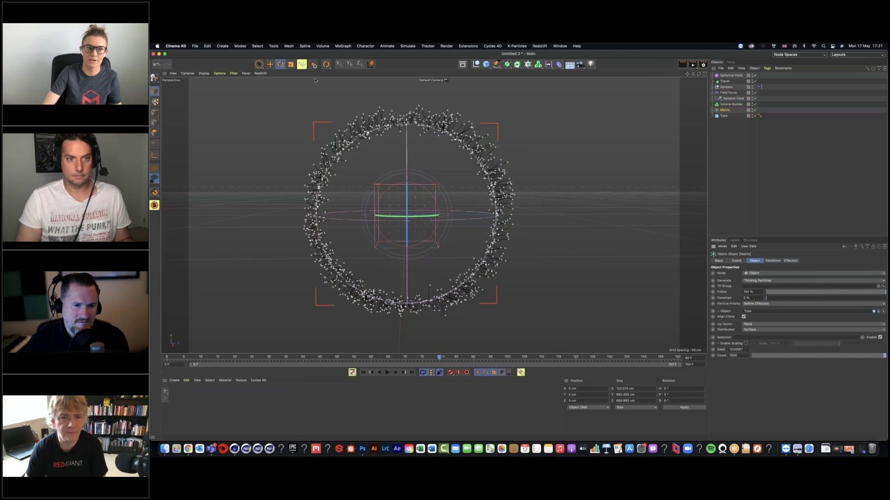
# Dock the Redshift RenderView beside the viewport and run a test render, stopping it again.
pyautogui.hotkey('alt', 'r')
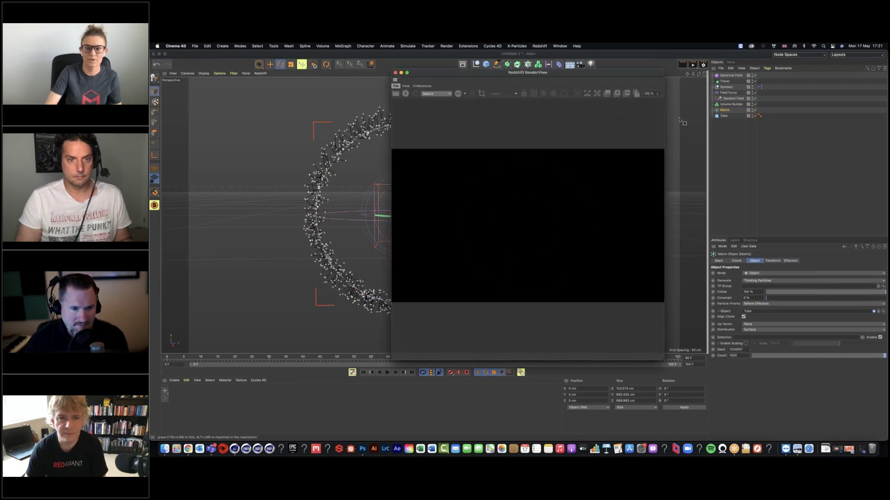
pyautogui.moveTo(395, 80); pyautogui.dragTo(707, 122)
pyautogui.click(449, 94)
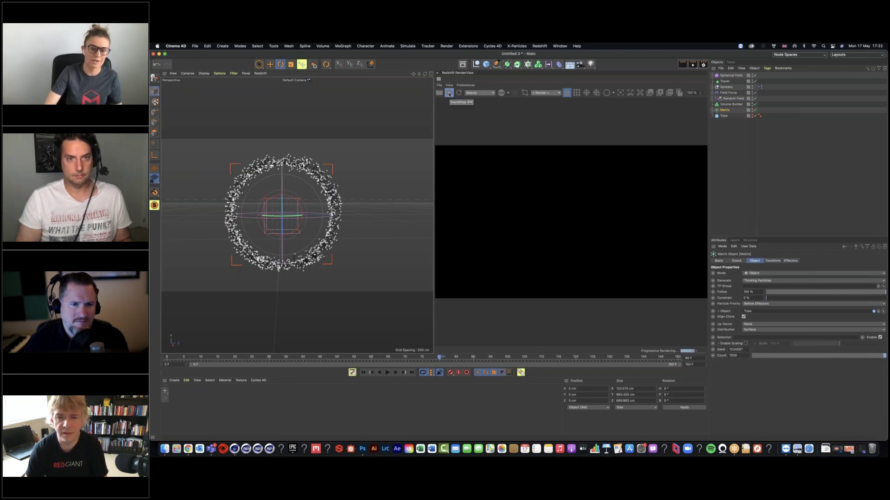
pyautogui.click(448, 94)
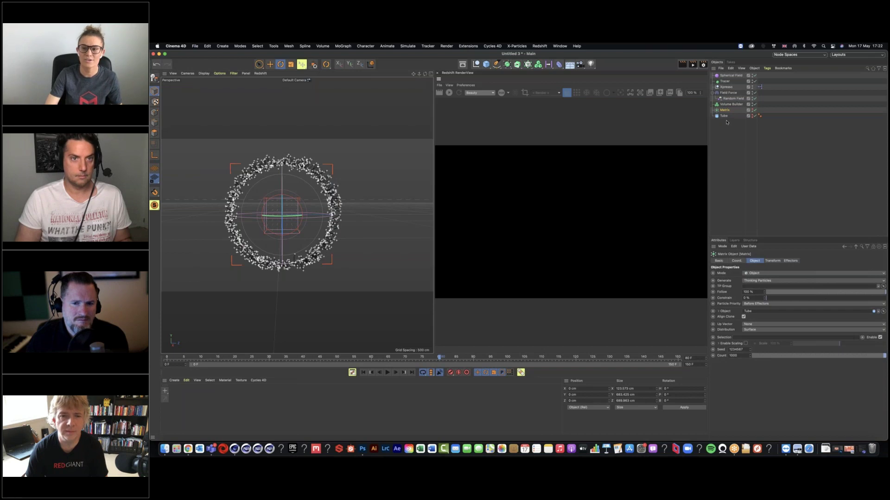
# Add a Redshift Object tag to the Tracer and set its curve mode to Cylinders.
pyautogui.rightClick(726, 83)
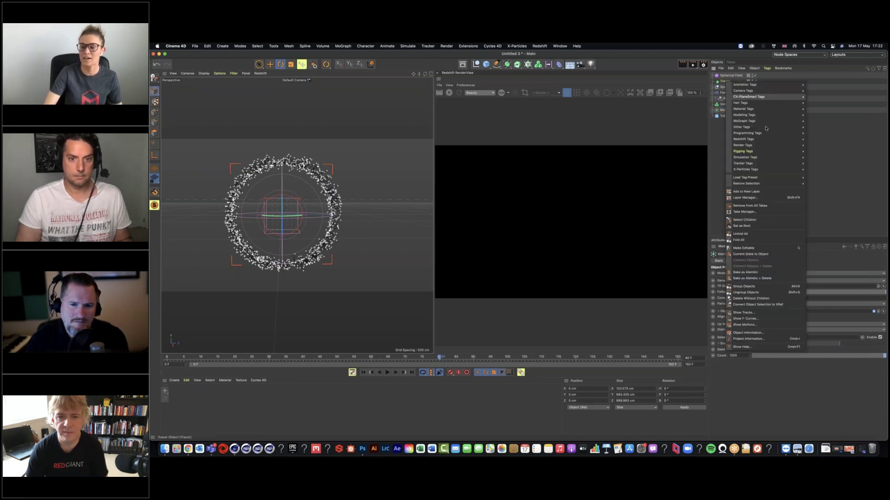
pyautogui.moveTo(761, 141)
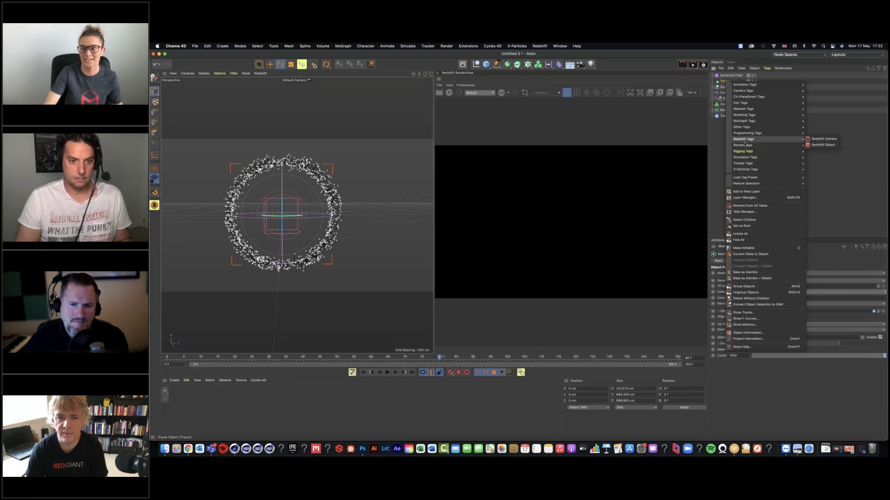
pyautogui.click(823, 145)
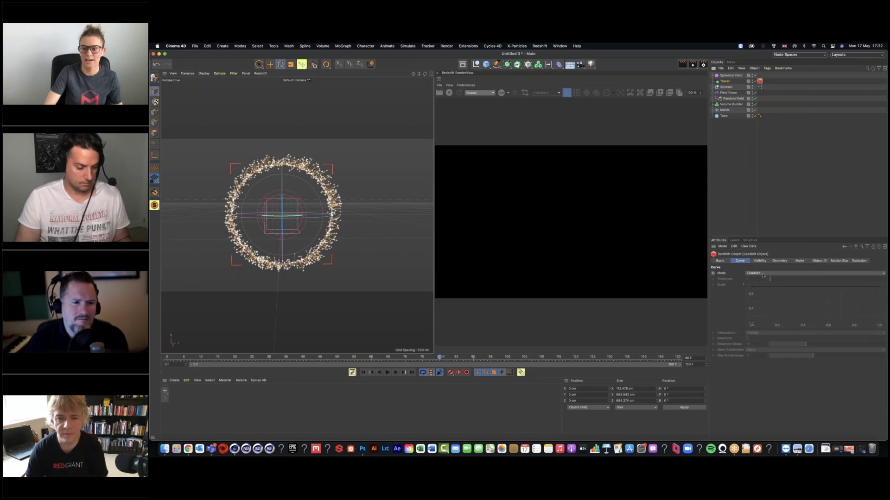
pyautogui.click(756, 273)
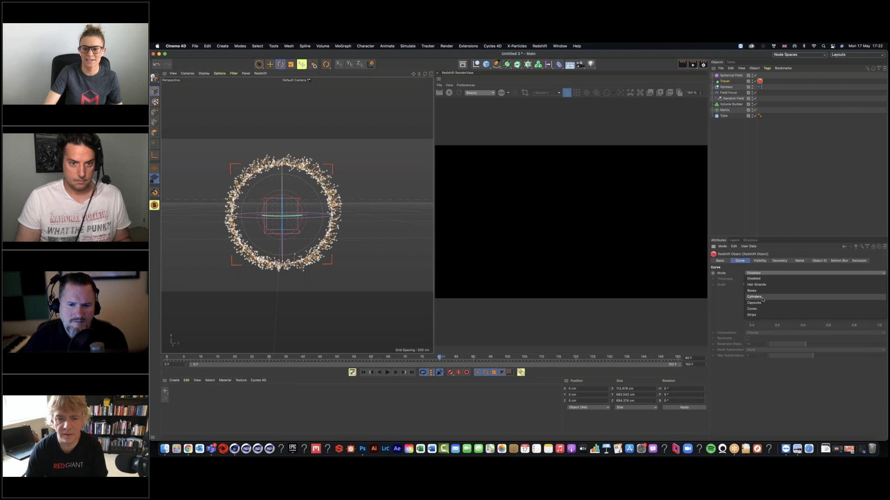
pyautogui.click(763, 298)
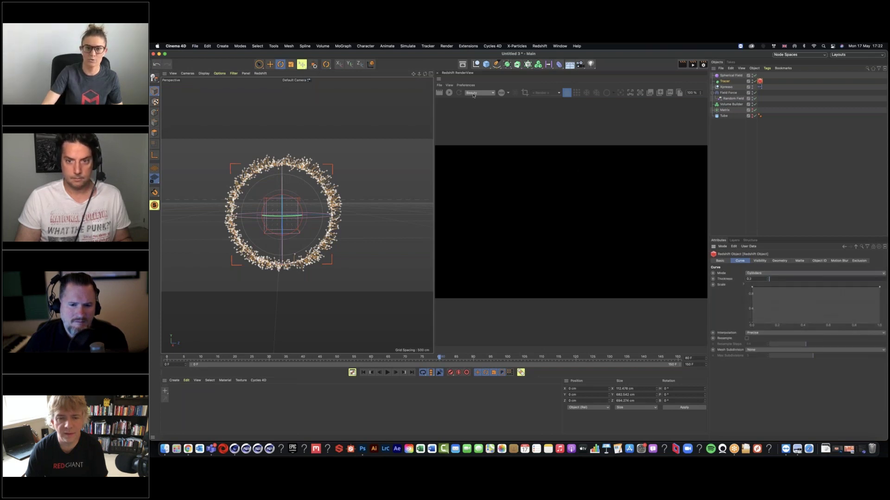
# Lower the start of the Tracer's curve thickness scale graph to taper the strands, test rendering before and after.
pyautogui.click(449, 93)
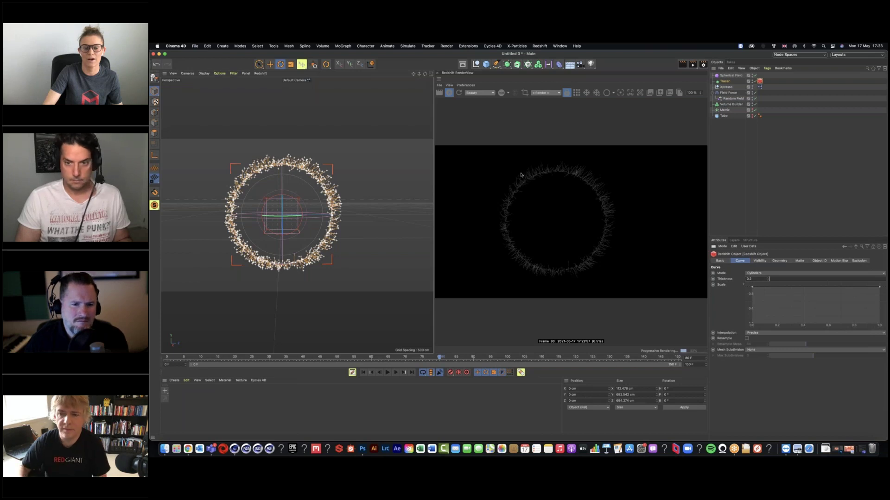
pyautogui.moveTo(752, 287); pyautogui.dragTo(753, 321)
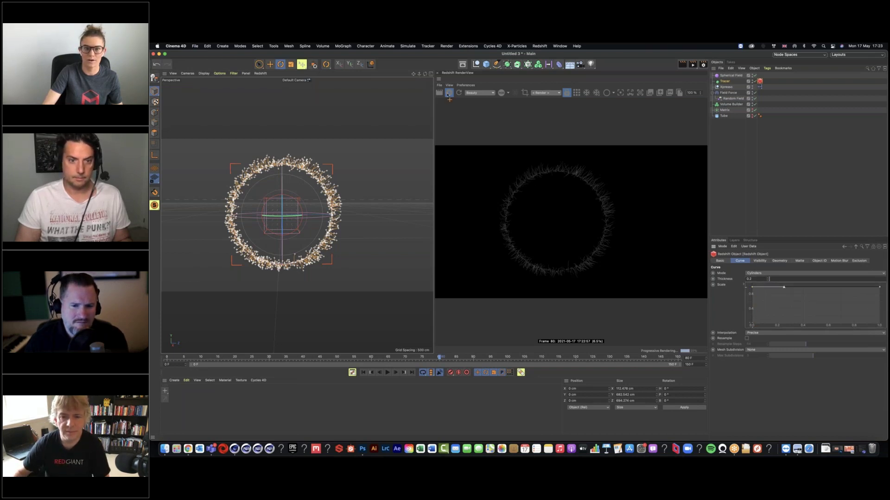
pyautogui.click(448, 94)
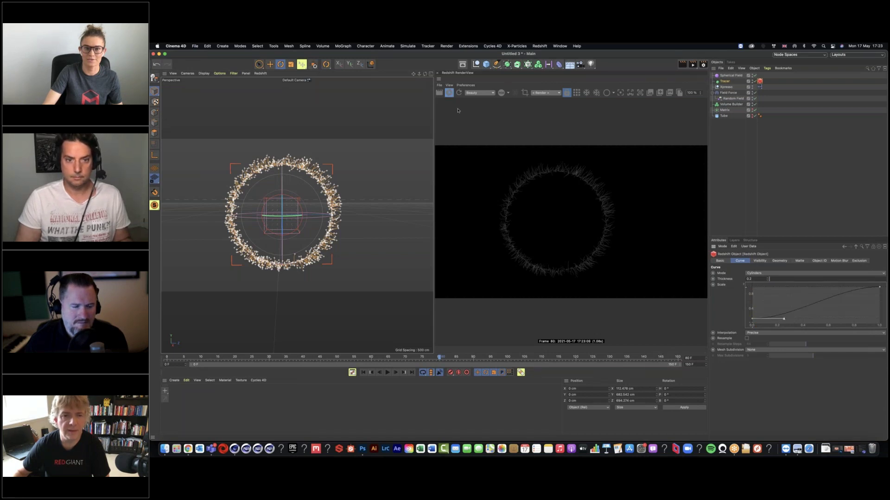
pyautogui.click(449, 93)
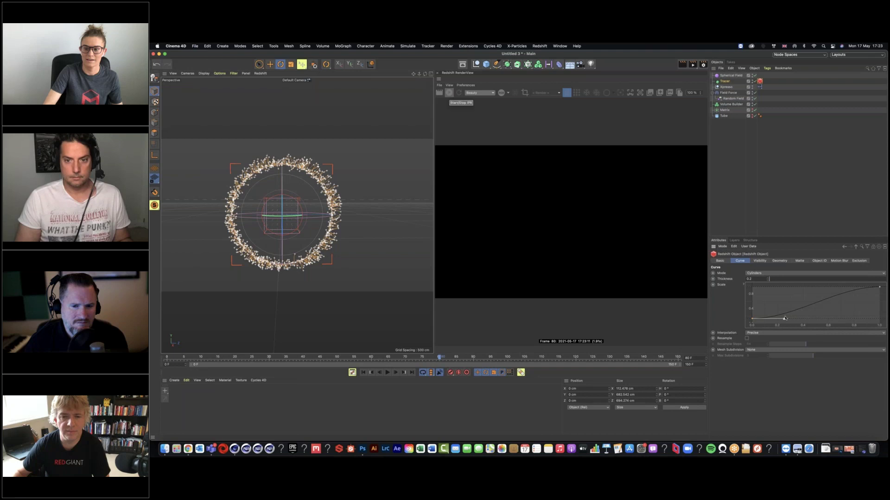
# Reshape the thickness scale graph into an arch tapering at both ends and run another test render, stopping it again.
pyautogui.moveTo(783, 319); pyautogui.dragTo(776, 301)
pyautogui.moveTo(879, 288); pyautogui.dragTo(879, 314)
pyautogui.moveTo(777, 302); pyautogui.dragTo(862, 287)
pyautogui.moveTo(880, 319); pyautogui.dragTo(879, 318)
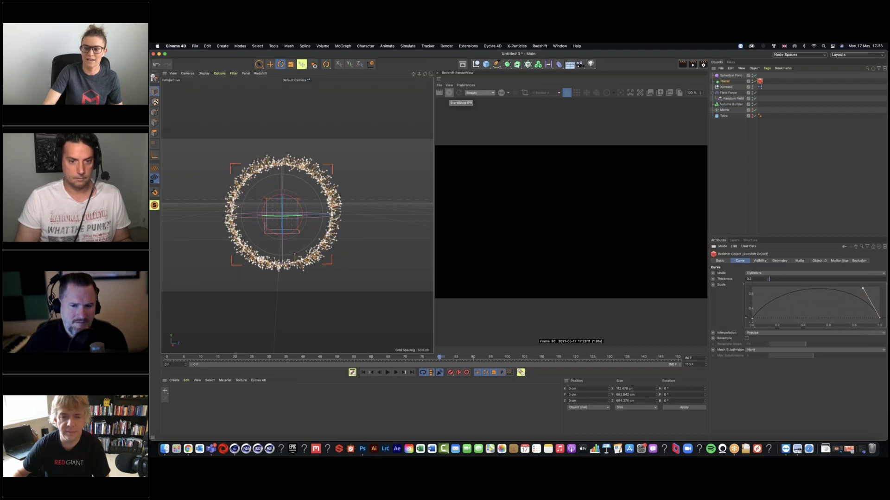
pyautogui.click(448, 92)
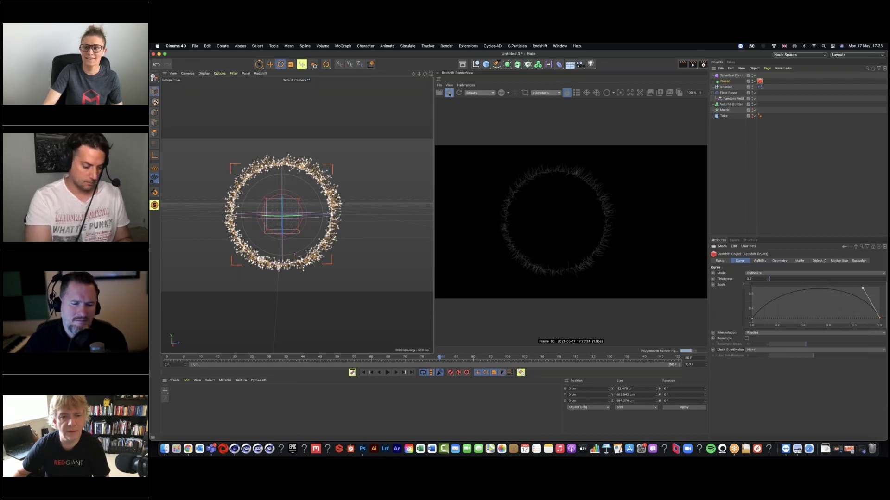
pyautogui.click(449, 93)
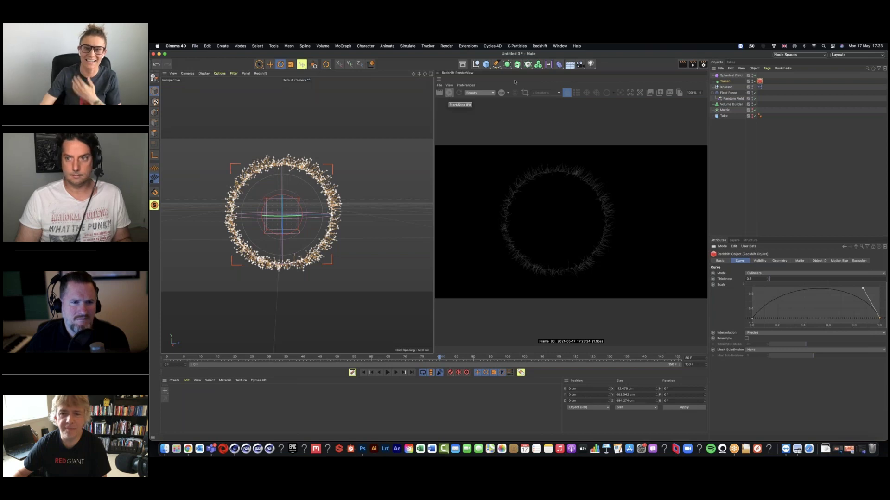
# Switch to the XP_TP_FF_Emitter.c4d project and test render its ring in the Redshift RenderView, stopping it again.
pyautogui.click(560, 46)
pyautogui.click(585, 280)
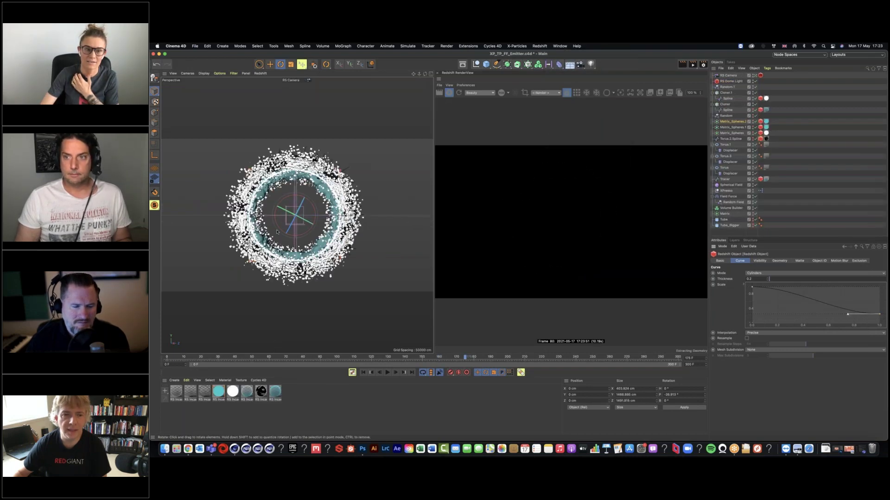
pyautogui.click(450, 93)
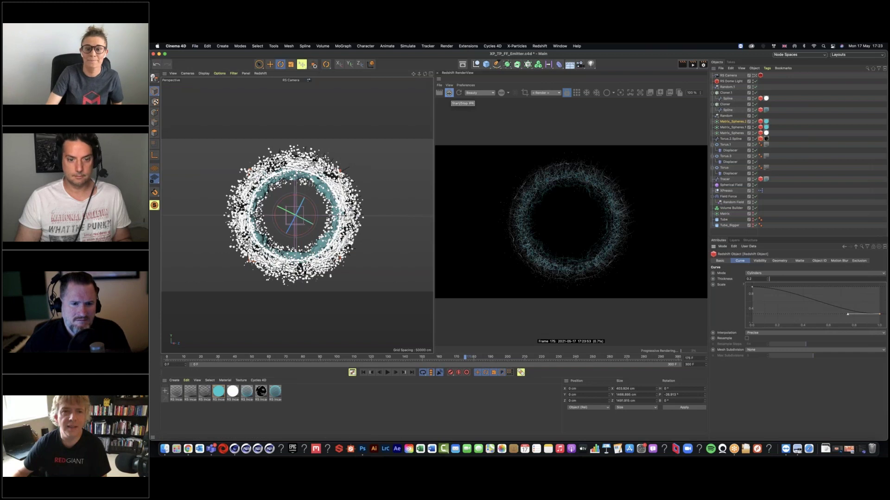
pyautogui.click(449, 93)
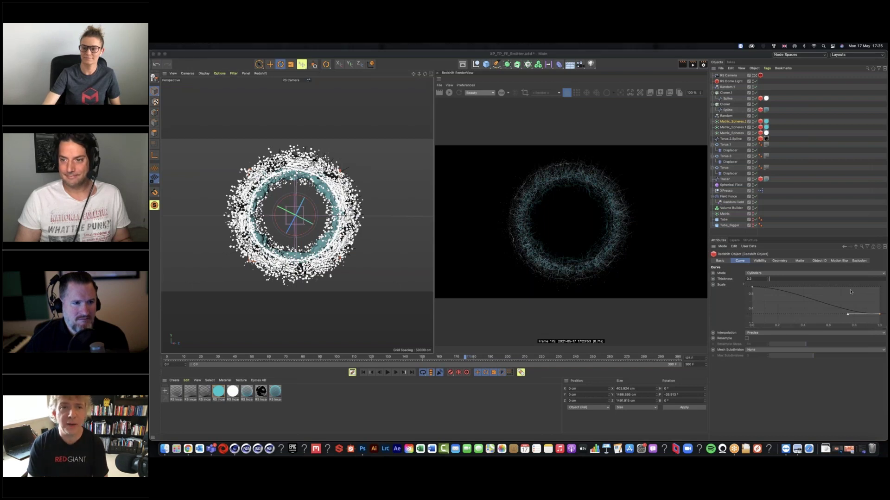
# View the Mac's hardware overview for the computer's specifications, close it and end the scene presentation.
pyautogui.moveTo(857, 237); pyautogui.dragTo(857, 235)
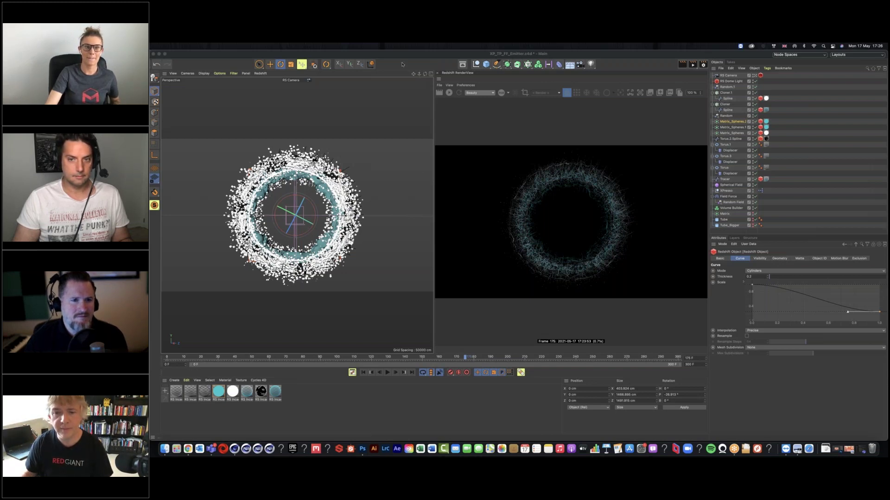
pyautogui.click(158, 46)
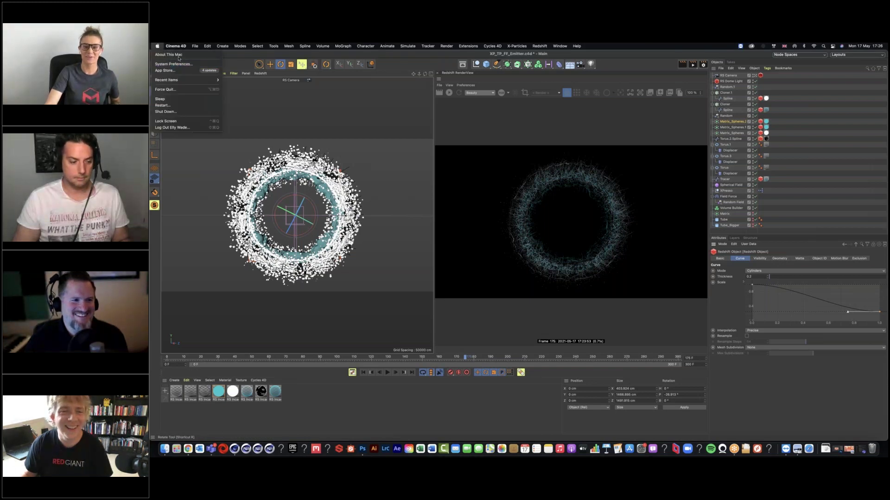
pyautogui.click(179, 56)
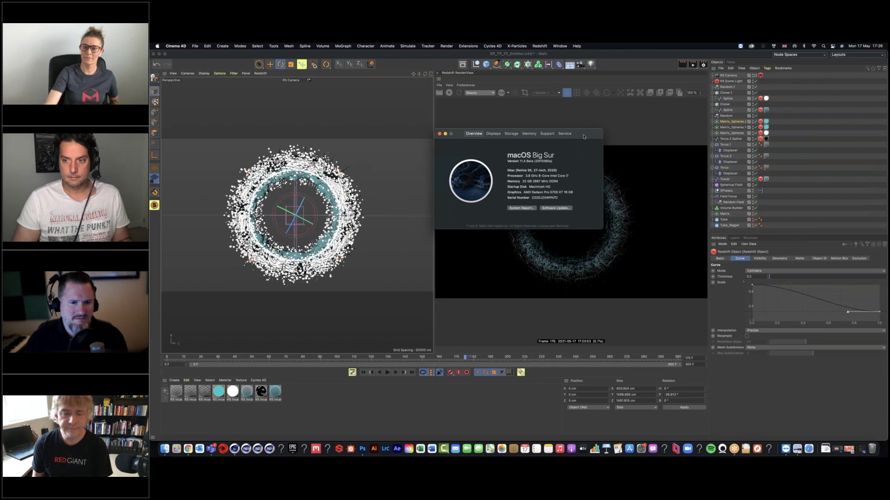
pyautogui.moveTo(583, 137); pyautogui.dragTo(550, 134)
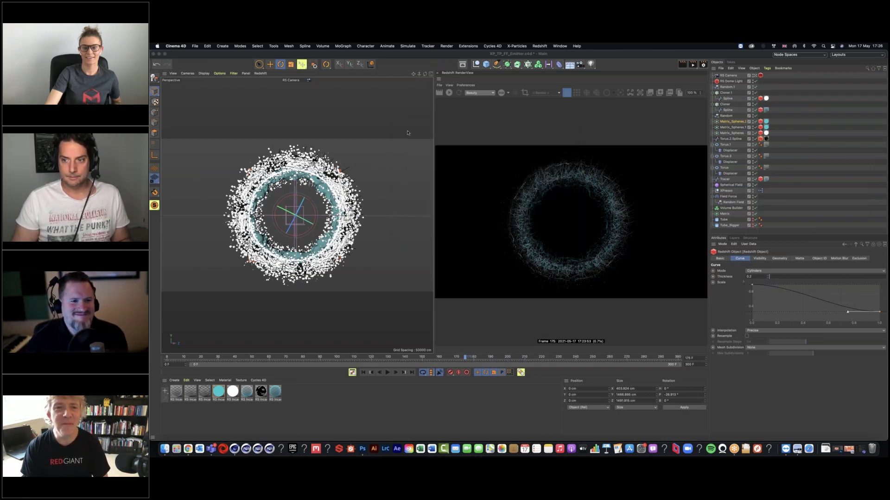
pyautogui.click(408, 133)
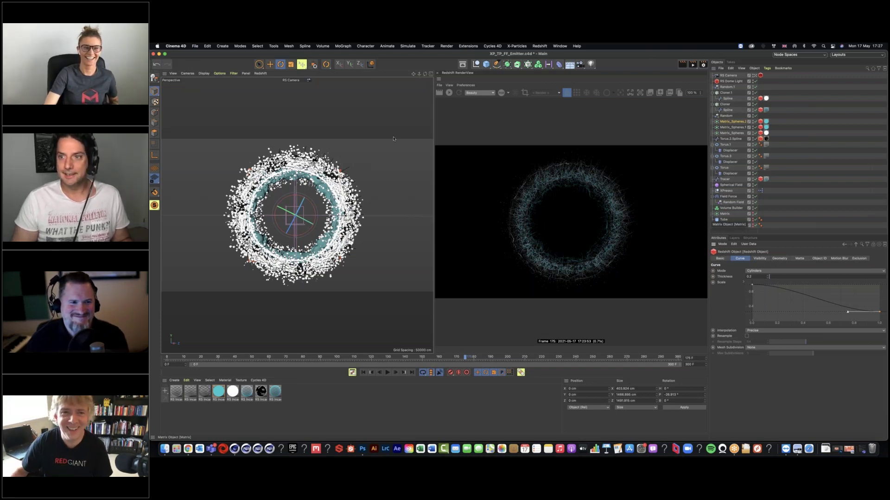
pyautogui.click(734, 448)
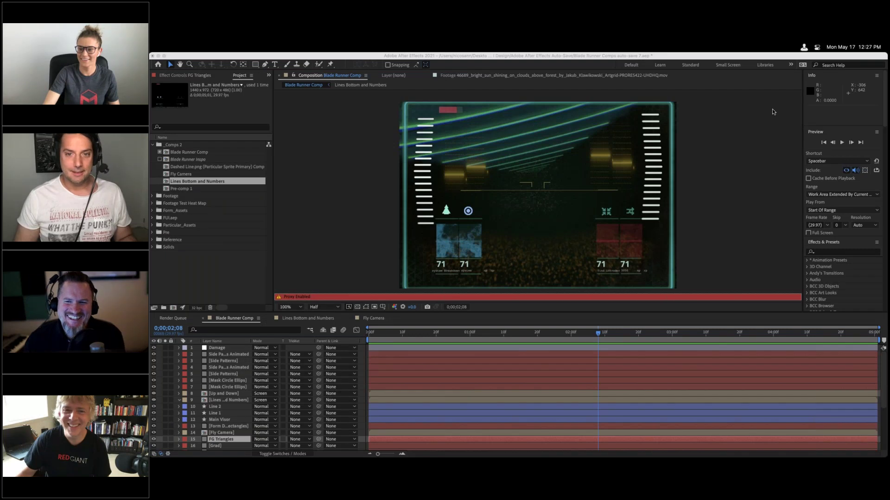
# Switch to Safari and show the full address of Territory Studio's Blade Runner 2049 project page.
pyautogui.press('super+Tab')
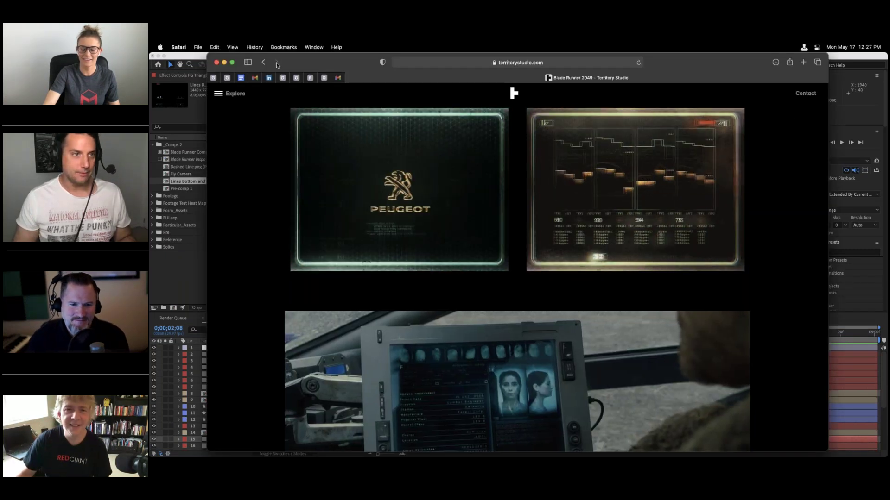
pyautogui.moveTo(308, 62); pyautogui.dragTo(288, 62)
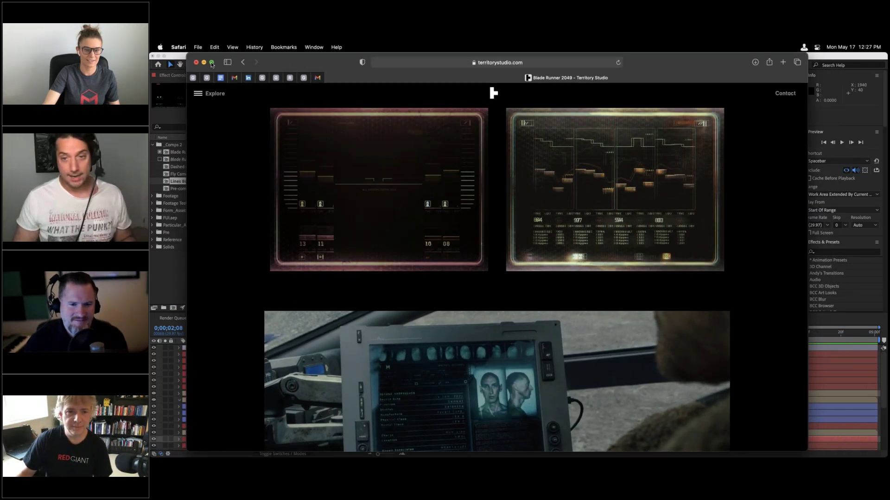
pyautogui.moveTo(212, 64)
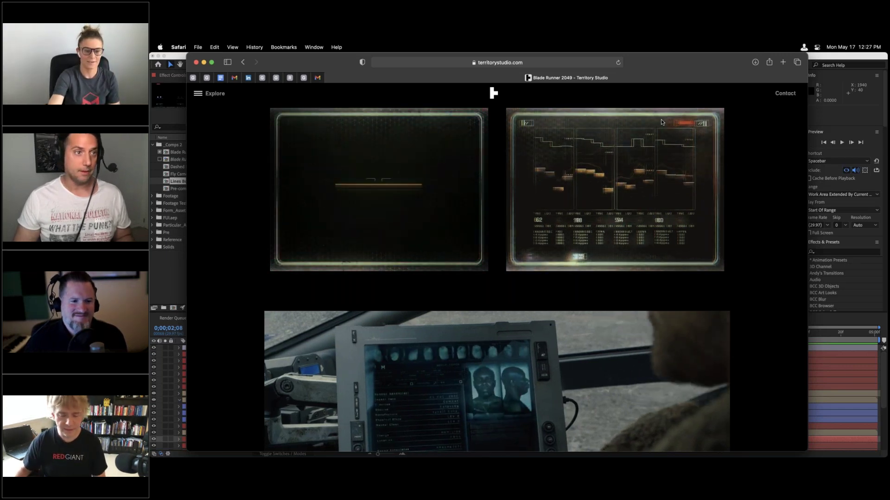
pyautogui.click(549, 63)
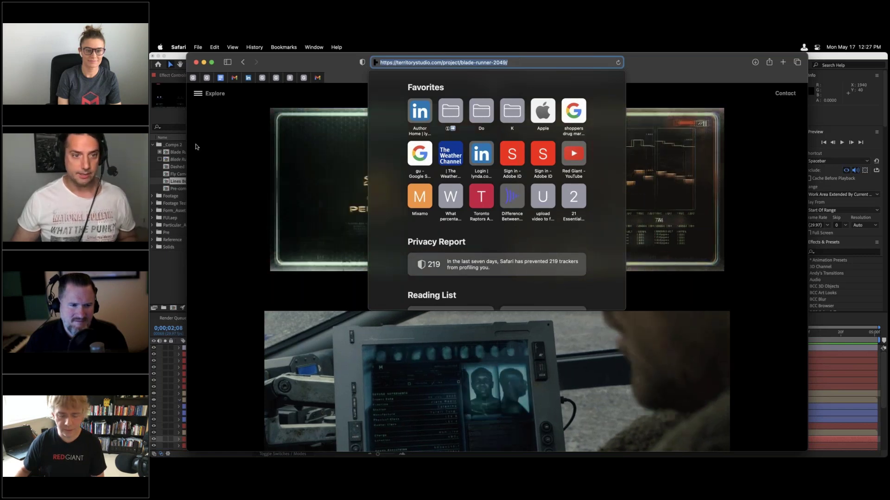
pyautogui.press('Return')
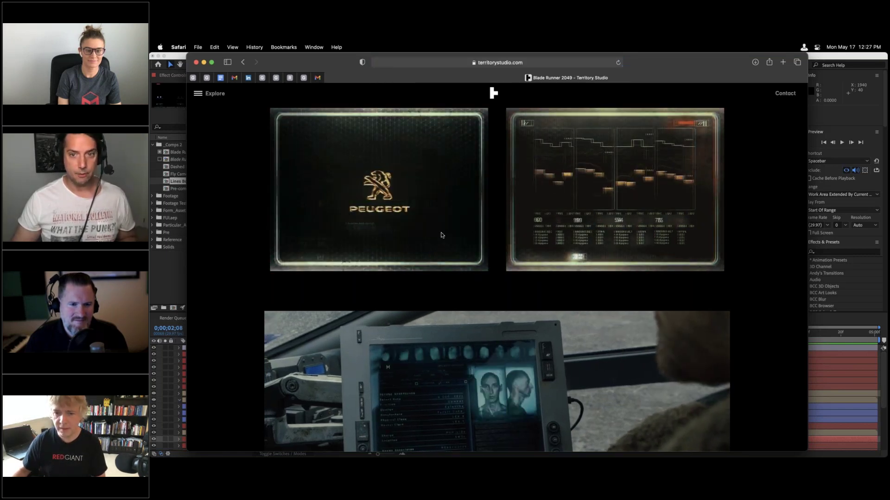
# Examine the animated dashboard displays and the large HUD stills on the Blade Runner 2049 page as design reference.
pyautogui.scroll(-1, 442, 235)
pyautogui.scroll(-8, 441, 236)
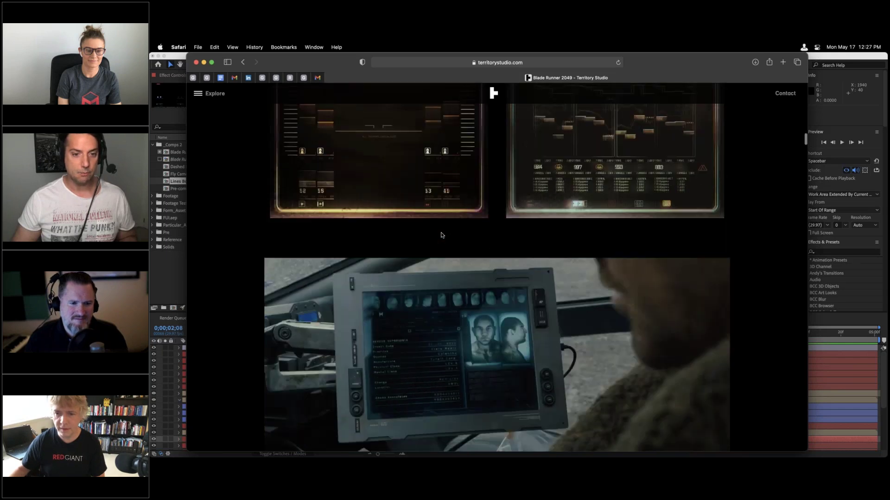
pyautogui.scroll(-6, 440, 232)
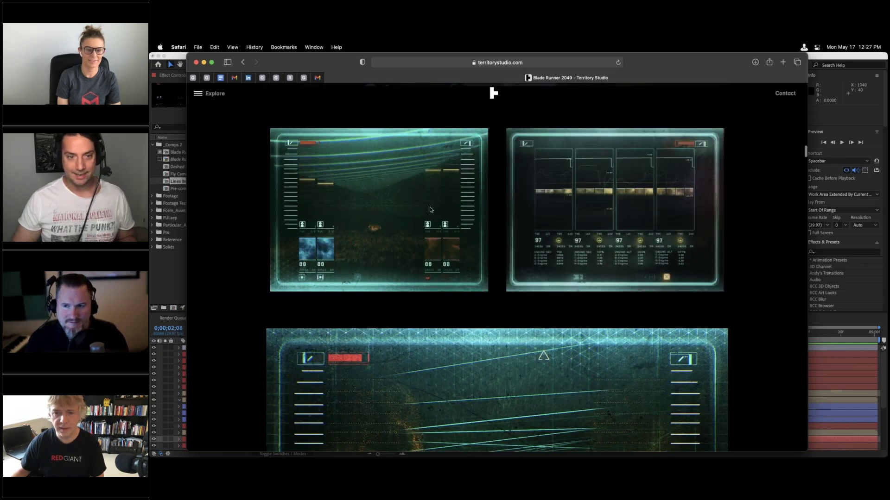
pyautogui.scroll(-1, 691, 214)
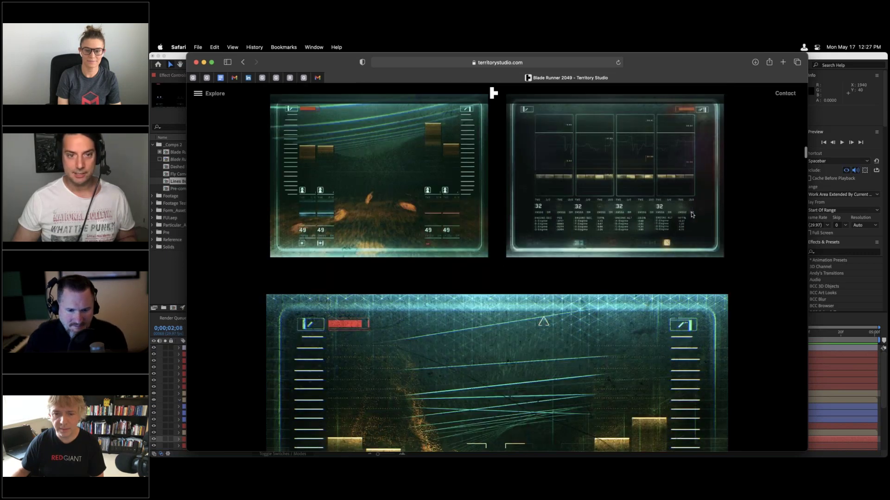
pyautogui.scroll(-1, 691, 215)
pyautogui.scroll(2, 692, 215)
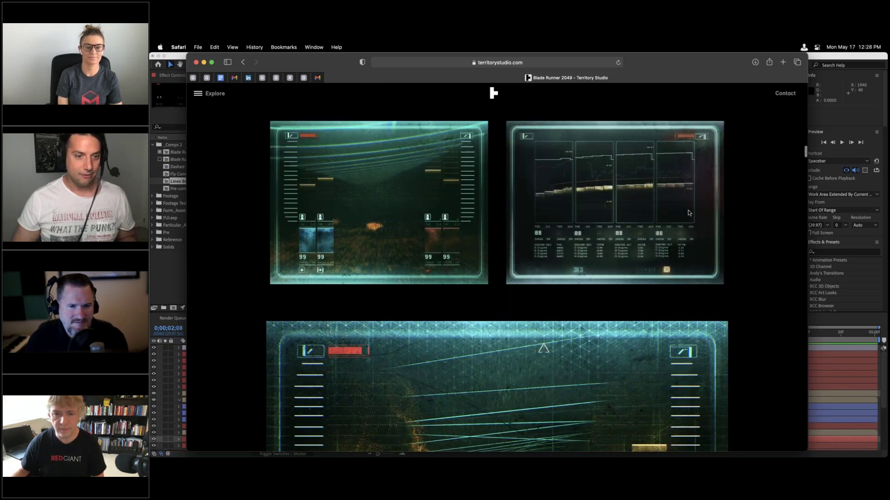
pyautogui.scroll(1, 690, 213)
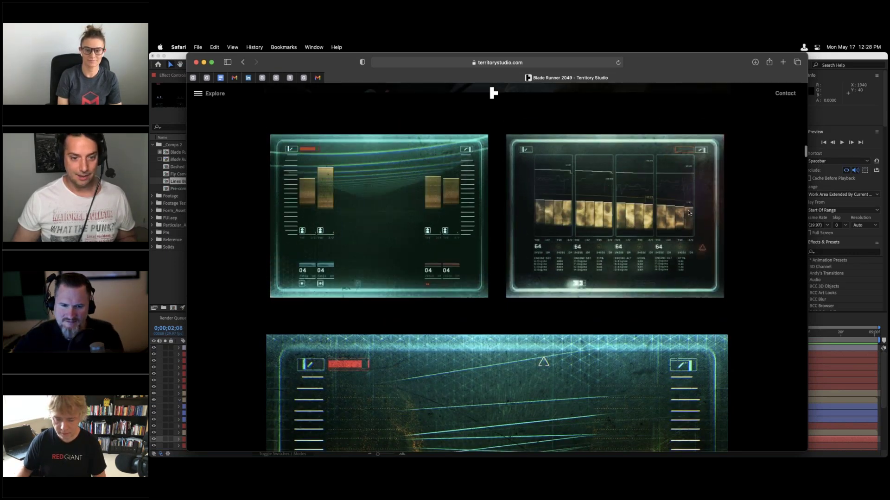
pyautogui.scroll(-2, 688, 213)
pyautogui.scroll(-2, 689, 213)
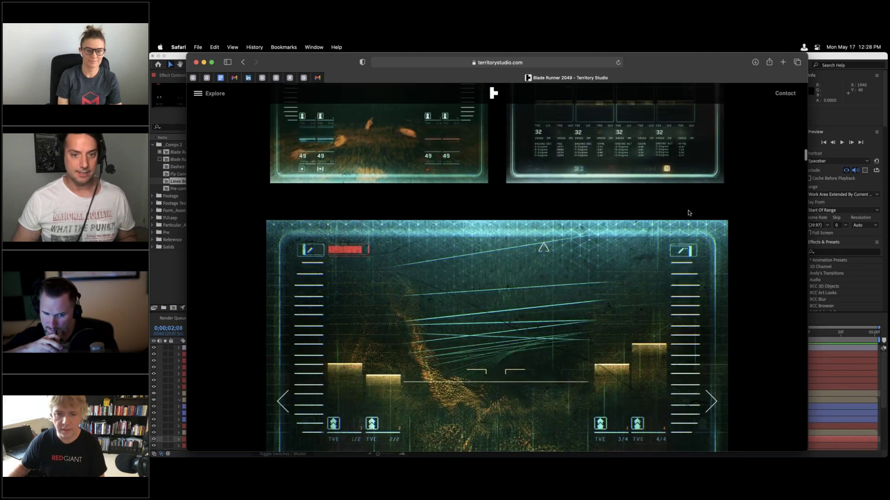
pyautogui.scroll(-3, 689, 213)
pyautogui.scroll(-2, 688, 213)
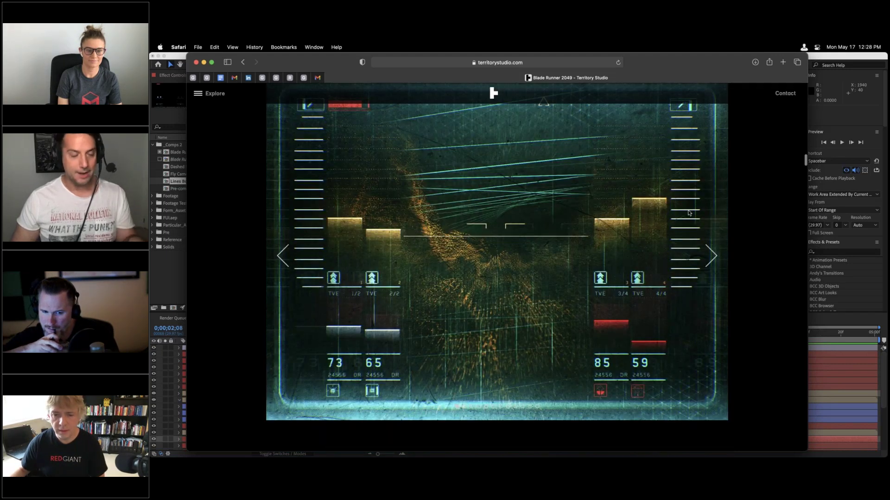
pyautogui.scroll(1, 689, 213)
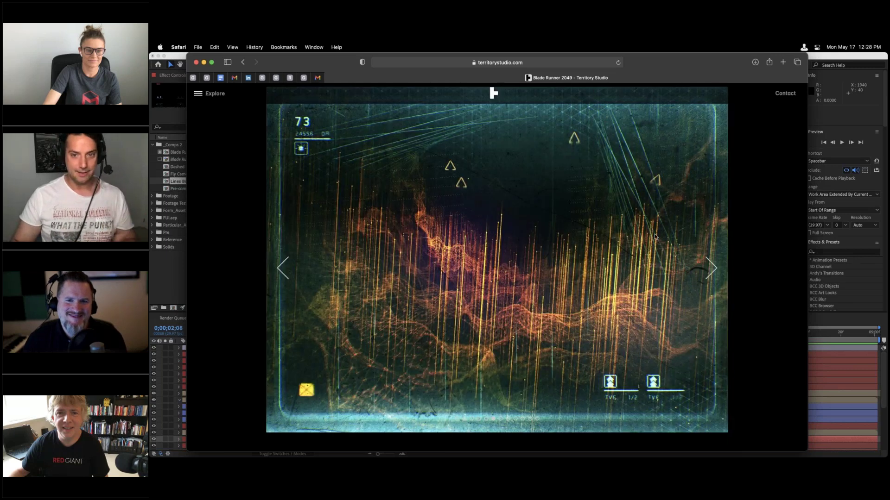
pyautogui.scroll(2, 230, 202)
pyautogui.scroll(-2, 314, 214)
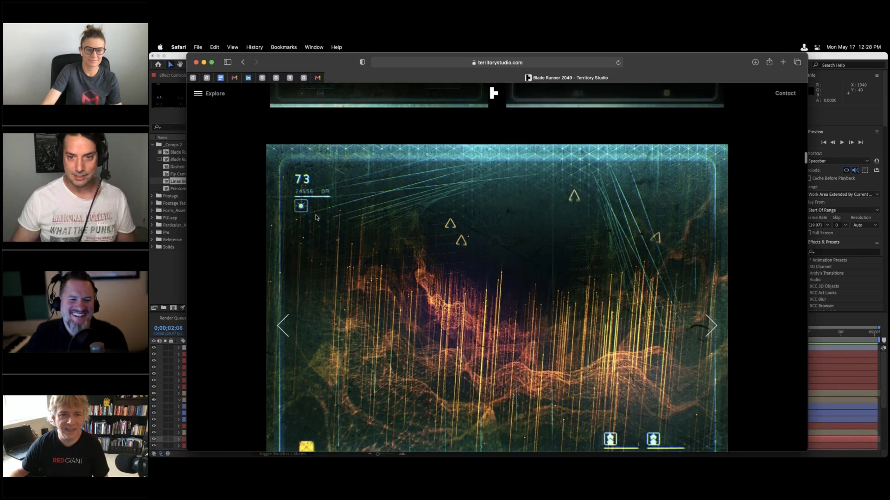
# Examine the "LAPD: K's Spinner Navigation and Pilotfish" section and its image gallery.
pyautogui.scroll(-10, 634, 346)
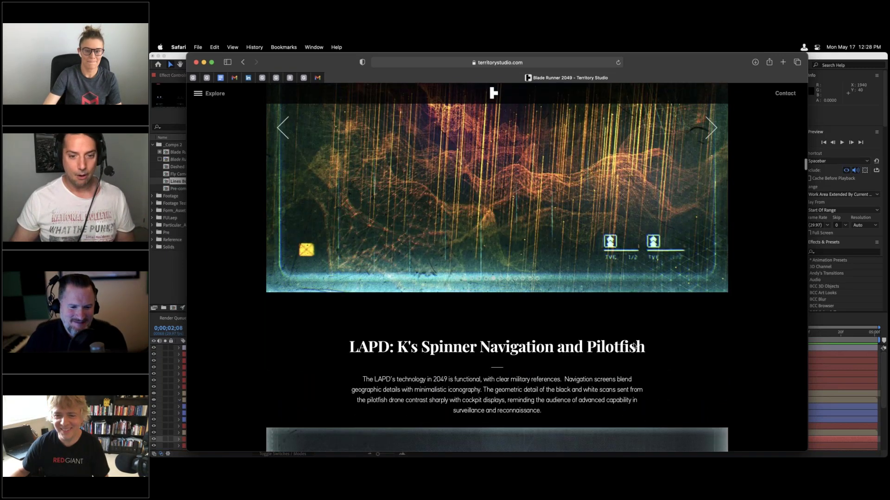
pyautogui.scroll(-7, 634, 346)
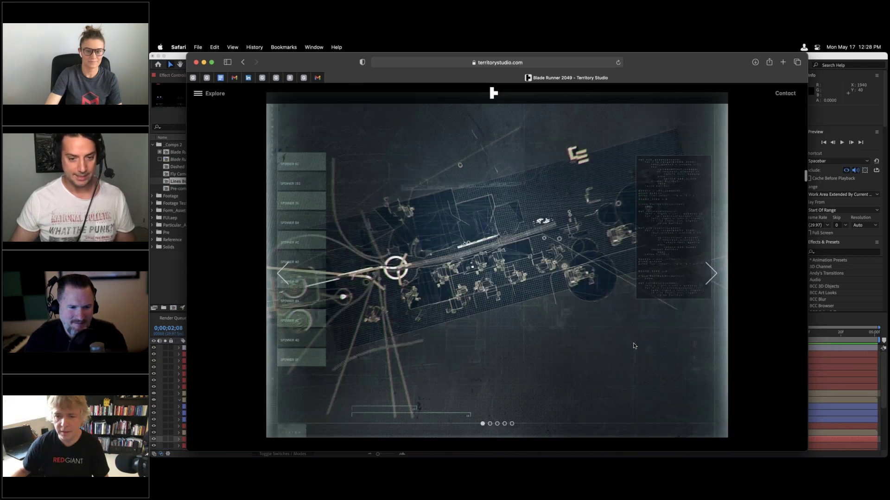
pyautogui.scroll(-2, 634, 345)
pyautogui.scroll(-3, 634, 346)
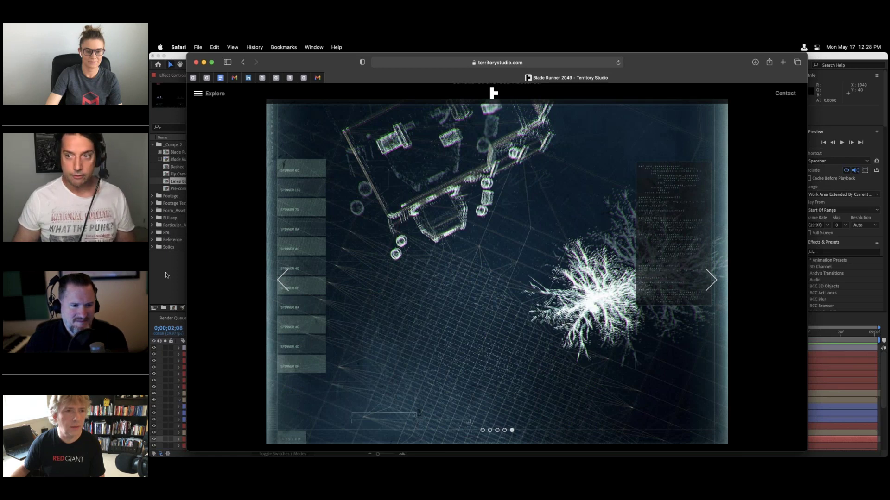
# Switch to After Effects and move the current time to the start of Blade Runner Comp.
pyautogui.press('super+Tab')
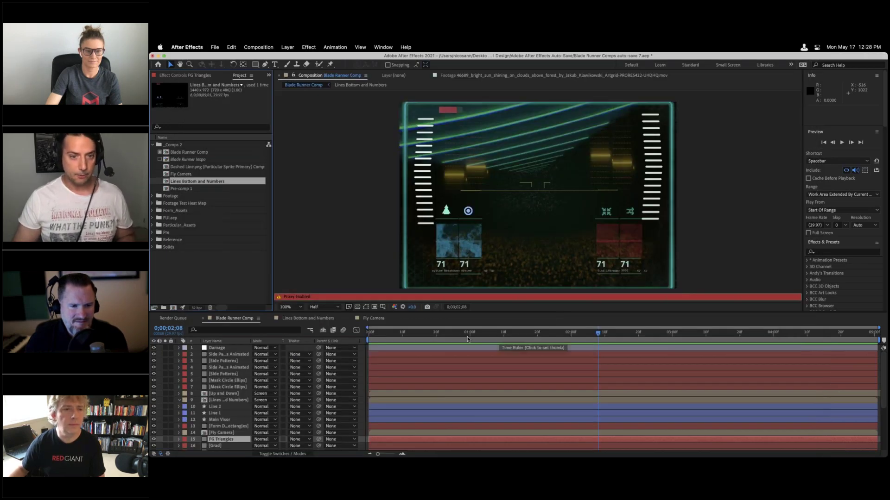
pyautogui.moveTo(468, 340); pyautogui.dragTo(369, 340)
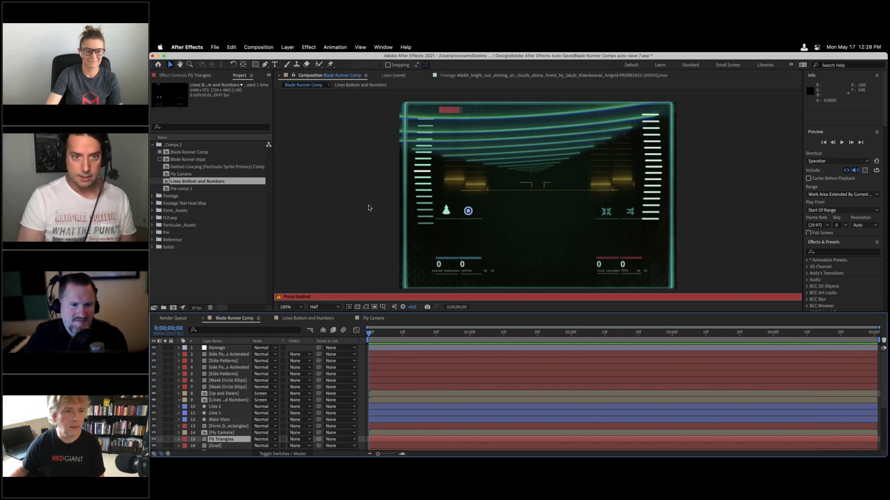
# Preview the Blade Runner Comp animation and open its Fly Camera precomp.
pyautogui.press('space')
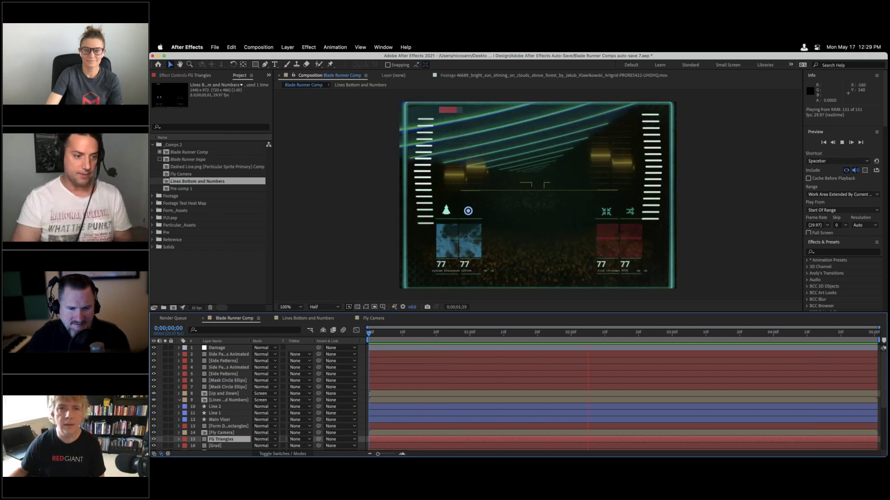
pyautogui.press('space')
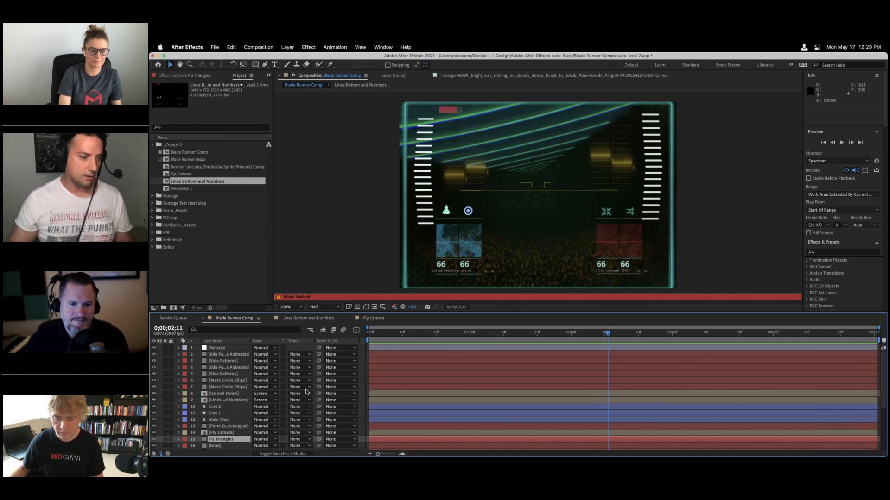
pyautogui.click(223, 400)
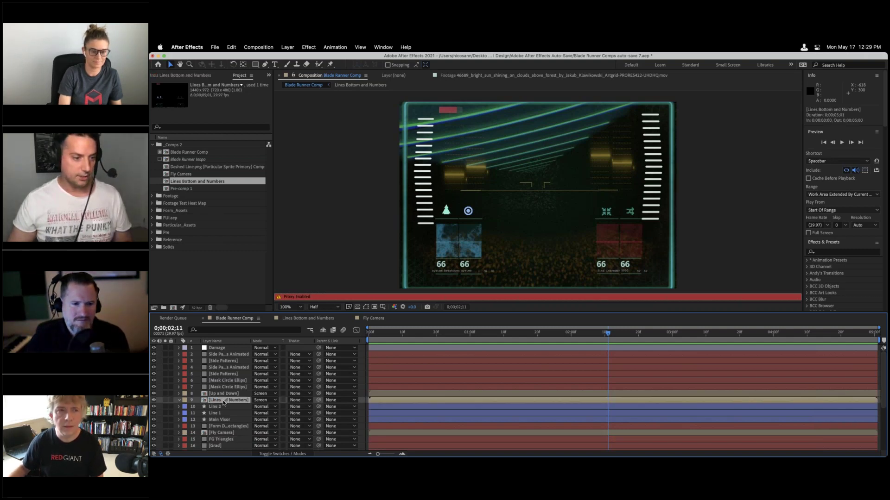
pyautogui.scroll(-1, 231, 402)
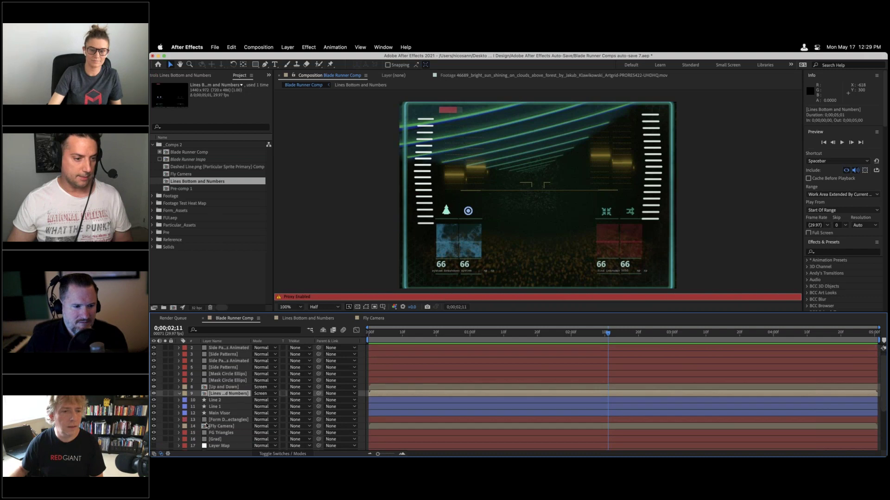
pyautogui.click(204, 426)
pyautogui.doubleClick(205, 426)
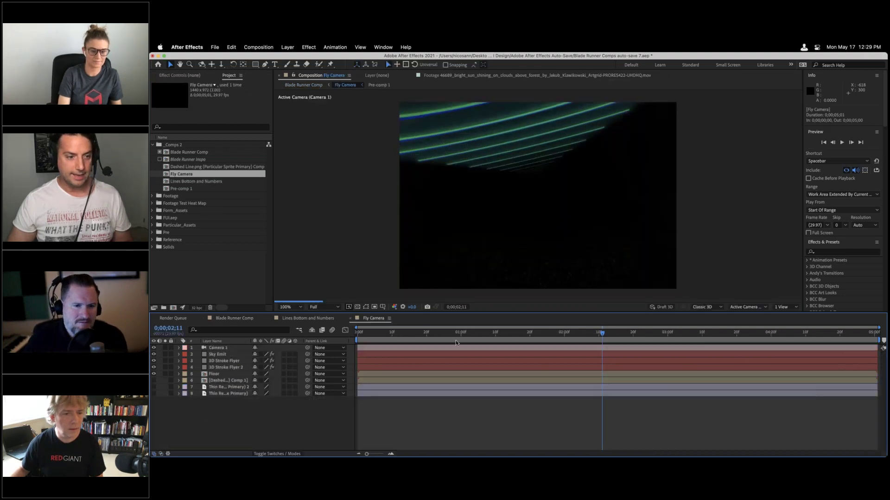
# Preview the Fly Camera animation from its first frame.
pyautogui.moveTo(553, 338); pyautogui.dragTo(357, 388)
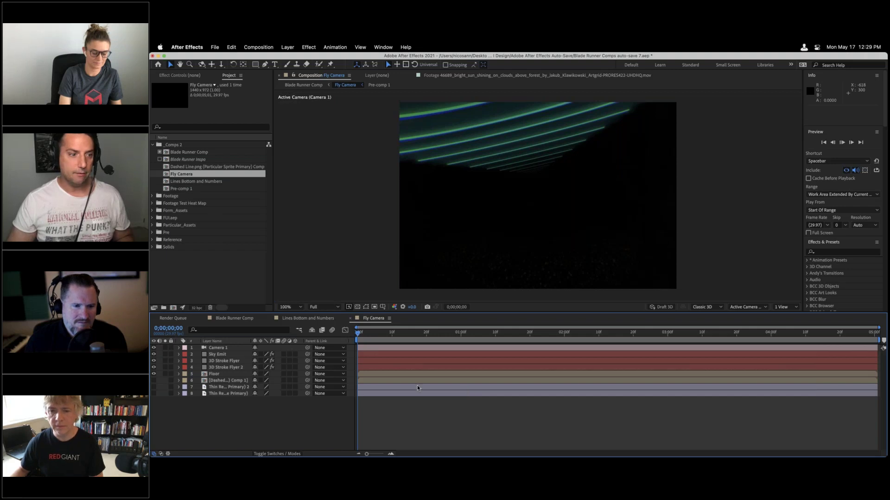
pyautogui.press('space')
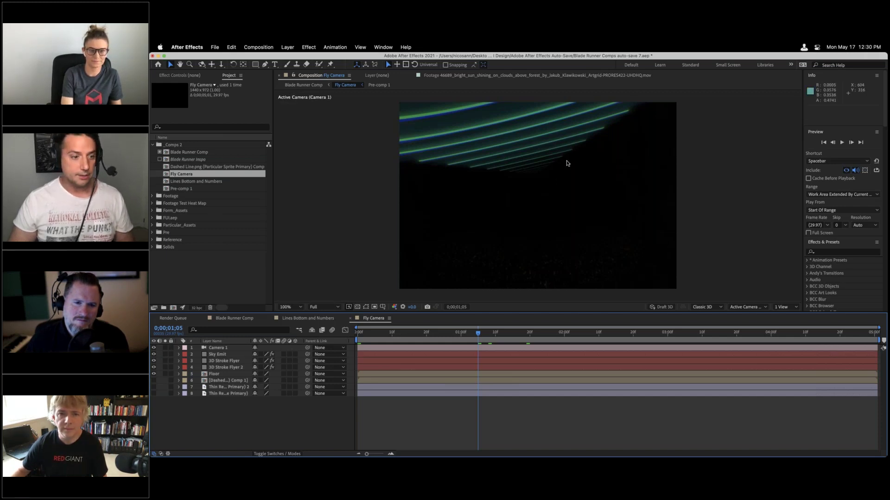
# Solo the 3D Stroke Flyer layer and display its layer controls and mask path in the composition view.
pyautogui.click(225, 361)
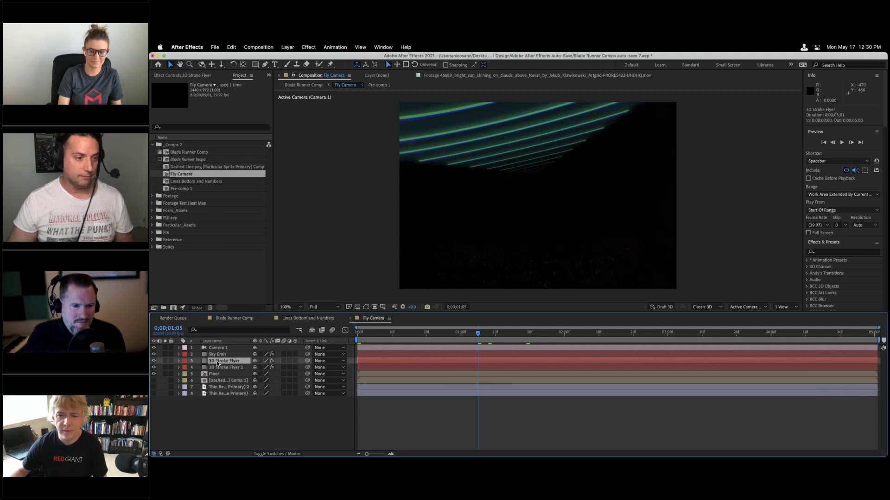
pyautogui.click(166, 361)
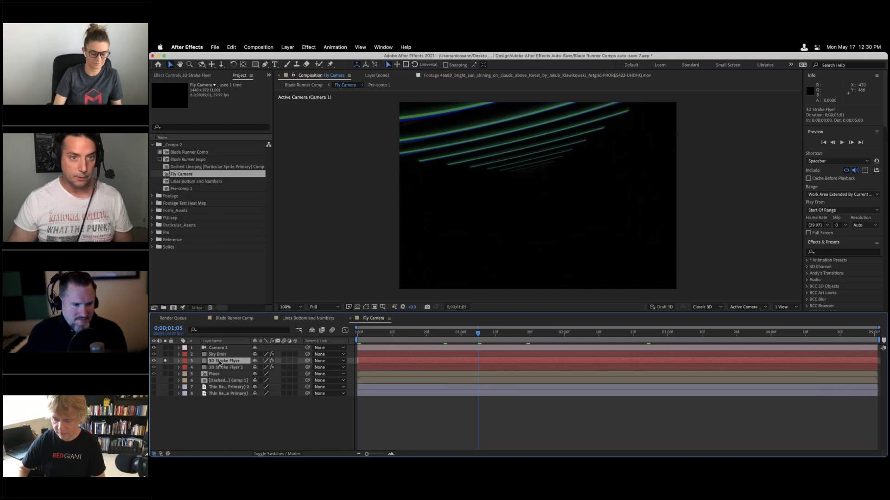
pyautogui.click(349, 75)
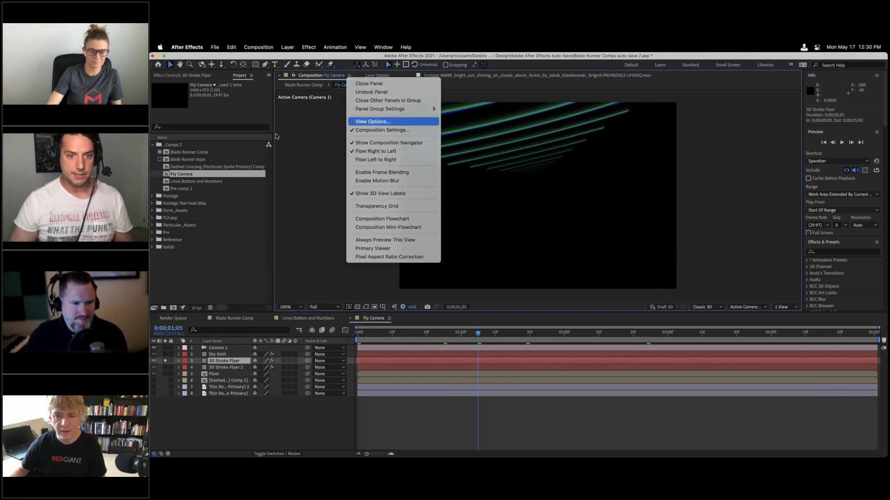
pyautogui.click(372, 122)
pyautogui.click(575, 323)
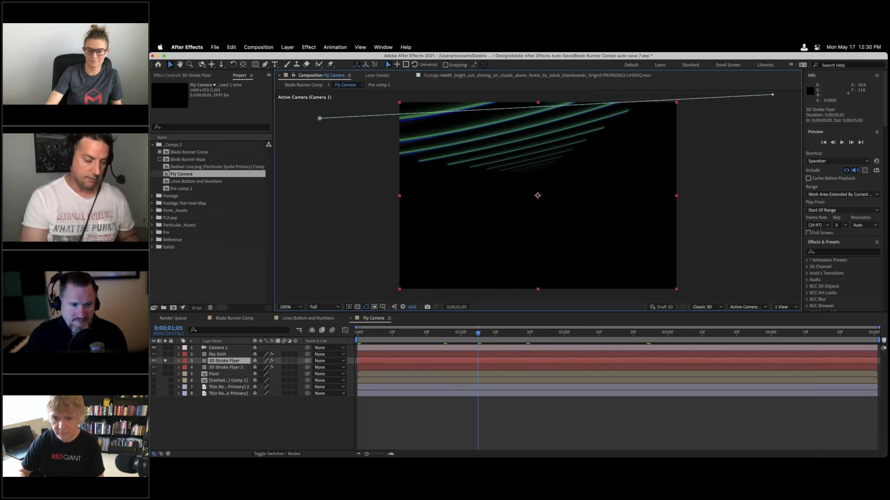
pyautogui.press(',')
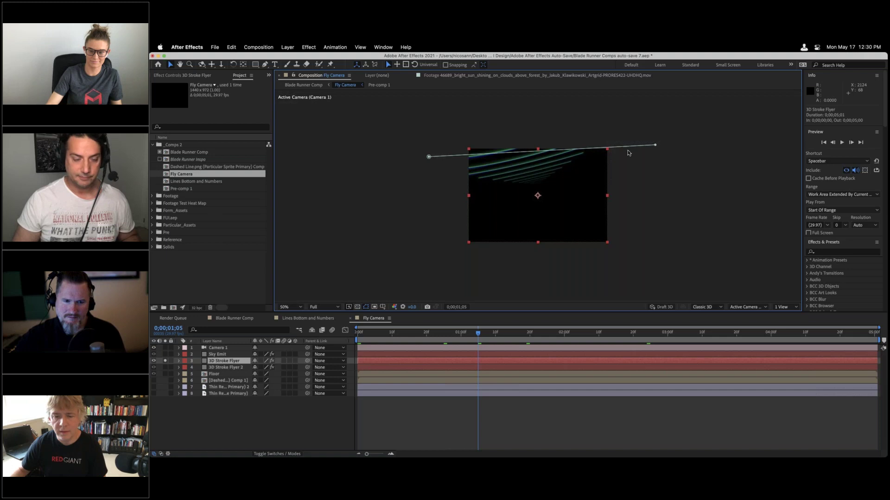
pyautogui.hotkey('shift', '/')
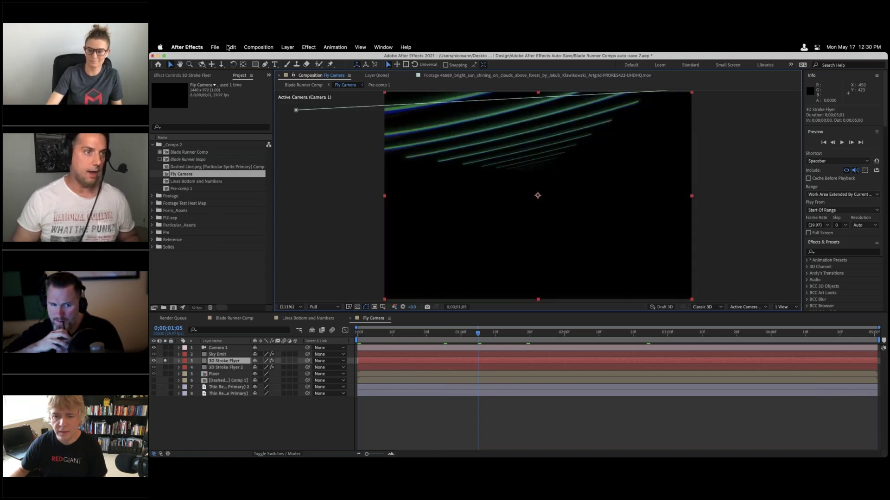
# Switch off Optical Glow, Chromatic Aberration and Texturize on 3D Stroke Flyer and show the 3D Stroke effect's Repeater settings.
pyautogui.click(191, 75)
pyautogui.moveTo(159, 99); pyautogui.dragTo(158, 112)
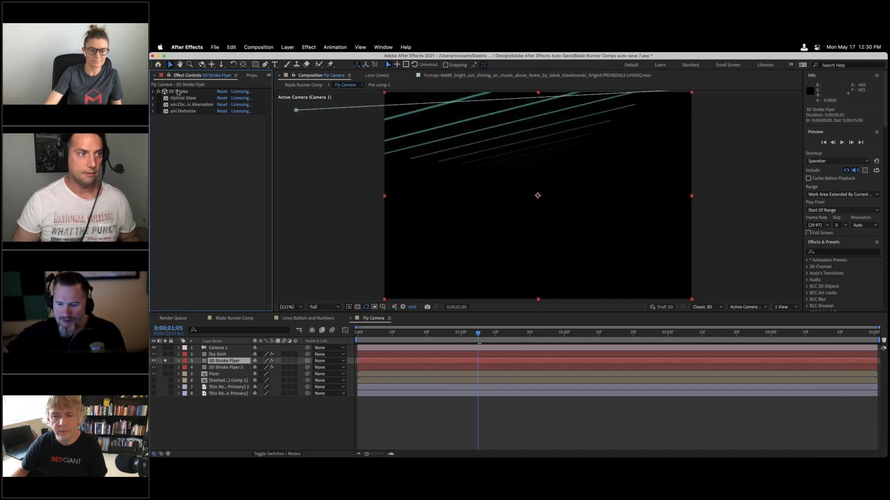
pyautogui.click(153, 92)
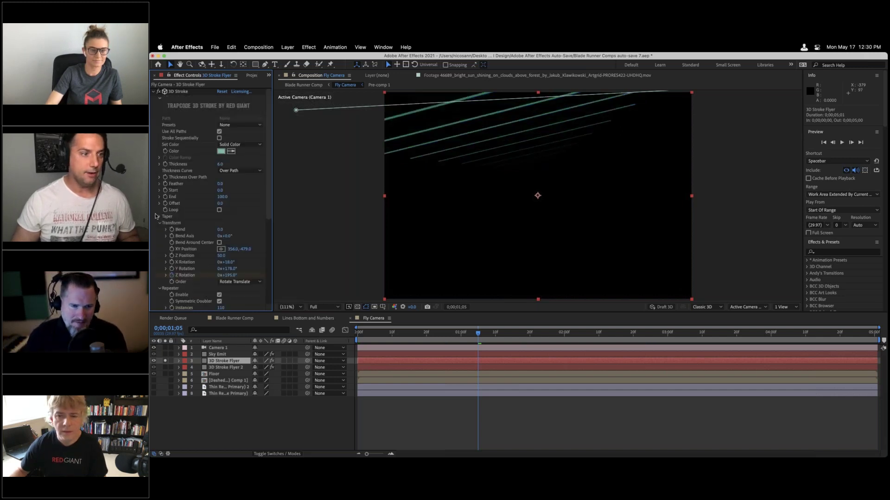
pyautogui.click(160, 224)
pyautogui.scroll(-5, 172, 221)
pyautogui.scroll(-1, 175, 217)
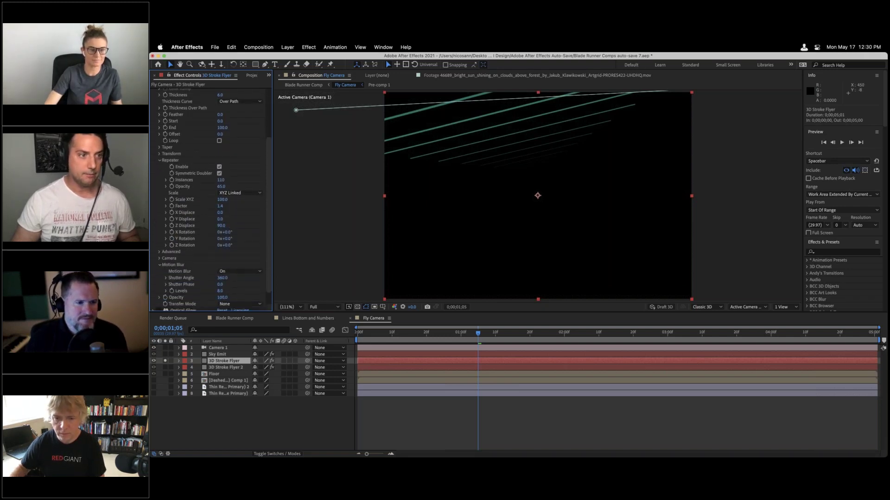
# Switch the 3D Stroke Repeater off and back on to compare the single line with the repeated lines.
pyautogui.click(219, 167)
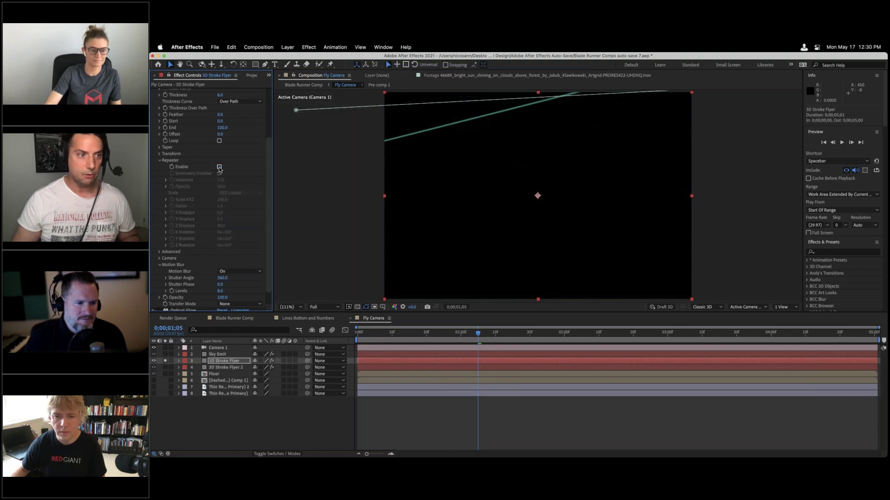
pyautogui.click(220, 167)
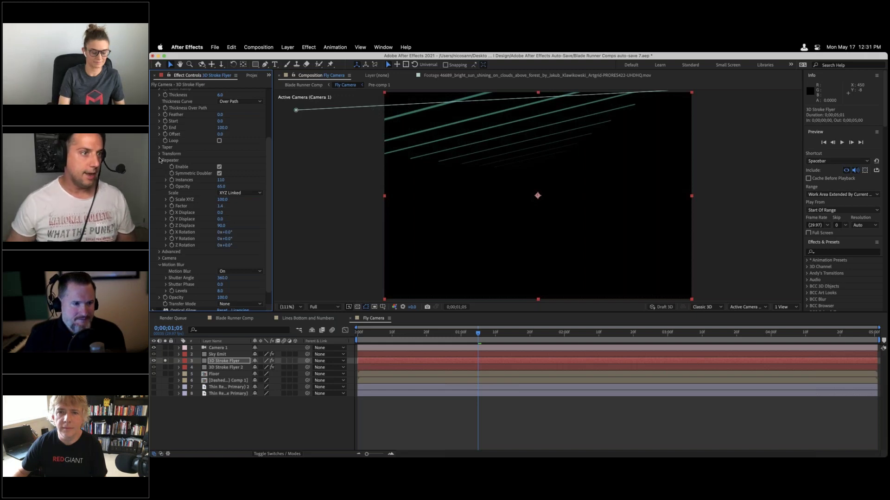
pyautogui.click(175, 161)
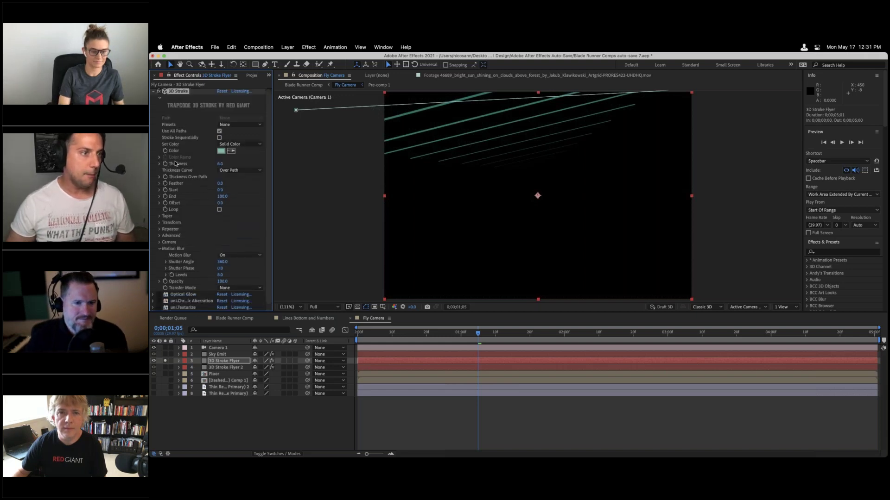
pyautogui.click(152, 94)
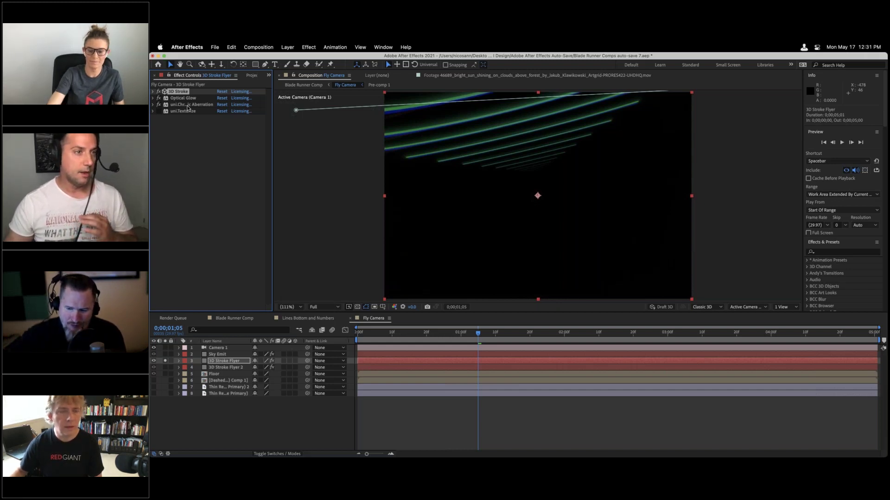
# Try an opacity of 50 for the 3D Stroke Repeater and settle on 80.
pyautogui.click(153, 91)
pyautogui.click(159, 99)
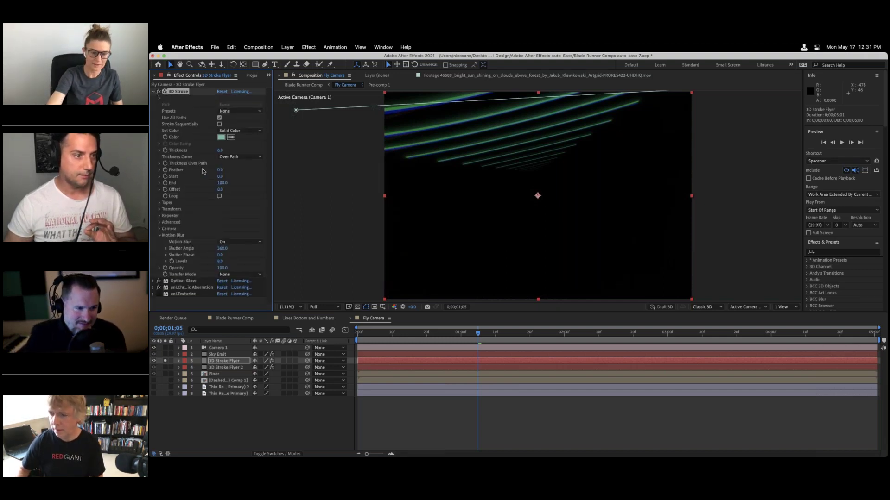
pyautogui.click(159, 216)
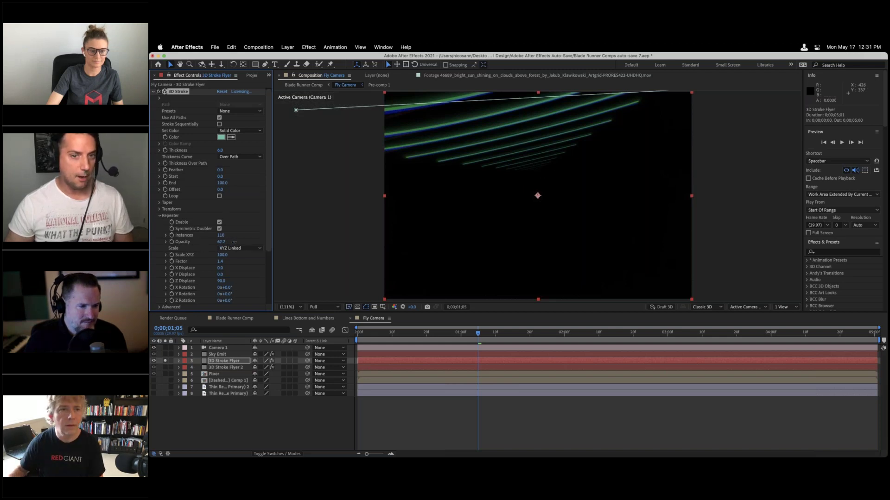
pyautogui.moveTo(228, 242); pyautogui.dragTo(221, 245)
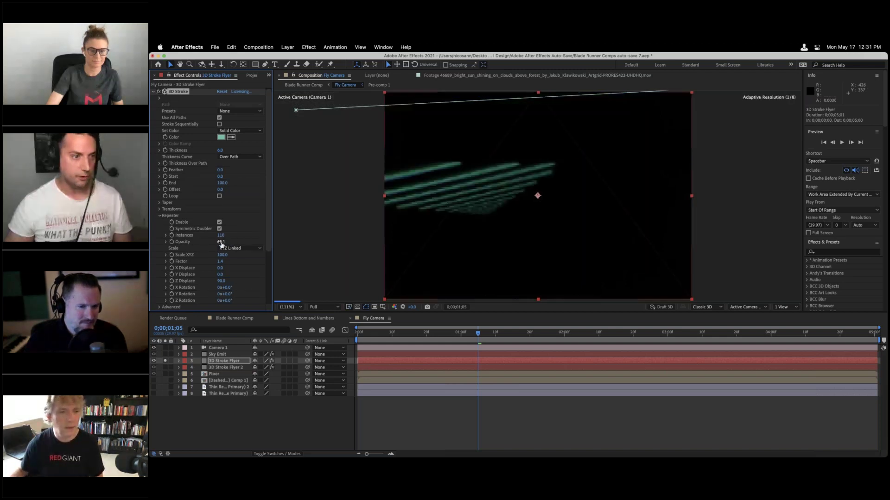
pyautogui.click(221, 242)
pyautogui.write('50')
pyautogui.press('Return')
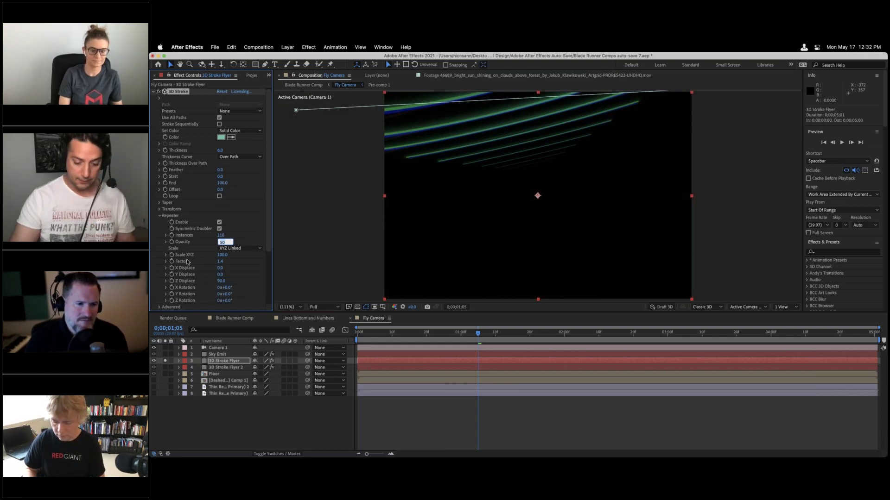
pyautogui.write('80')
pyautogui.press('Return')
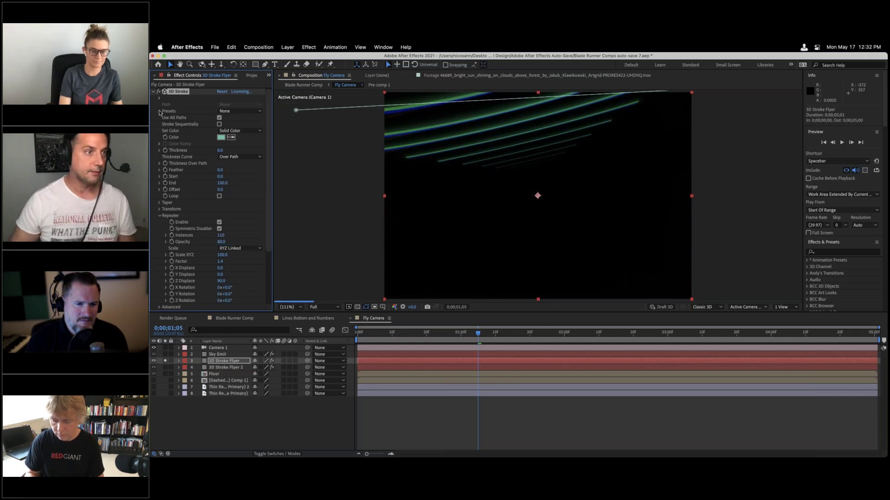
pyautogui.click(153, 92)
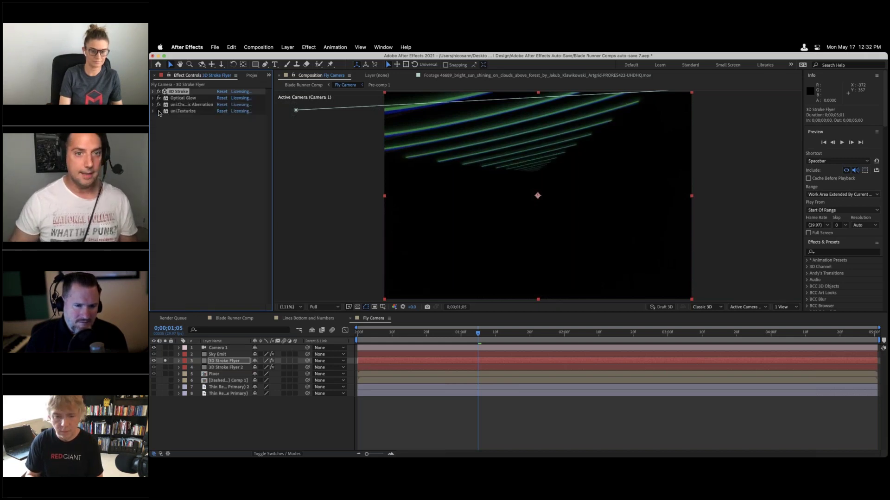
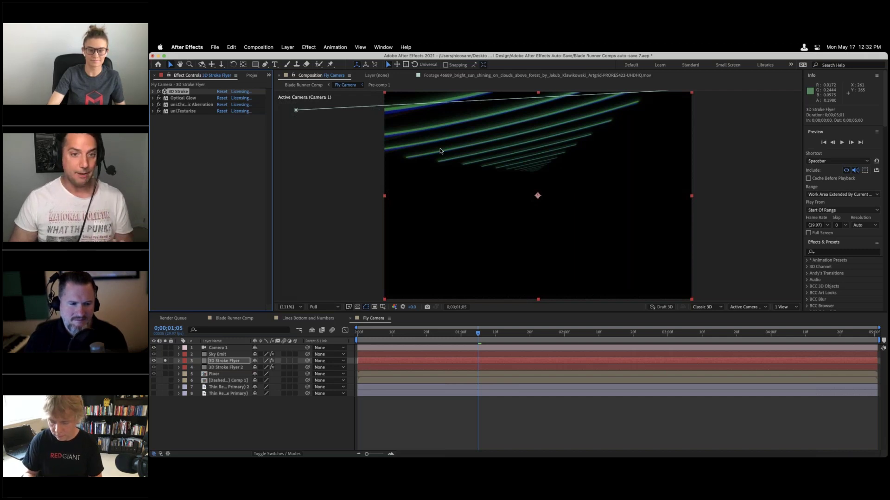
# Solo 3D Stroke Flyer 2 along with 3D Stroke Flyer to view both line sets, and remove both solos.
pyautogui.press('/')
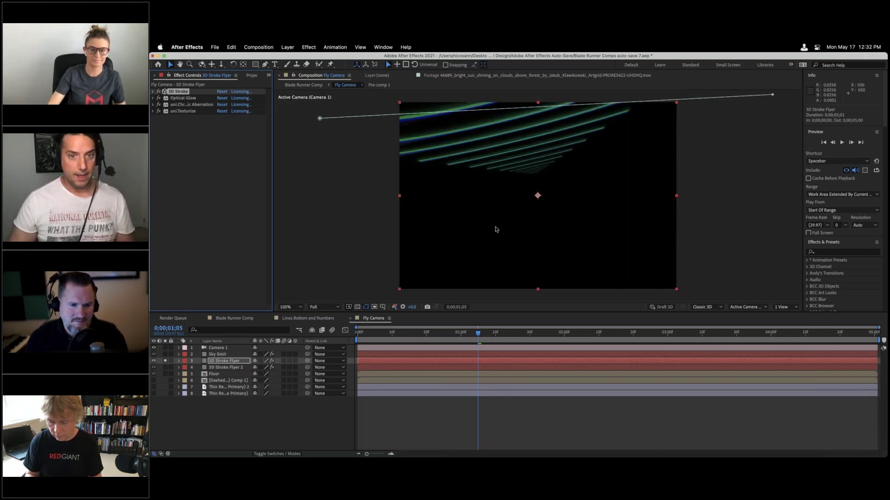
pyautogui.press('.')
pyautogui.press('.')
pyautogui.press('/')
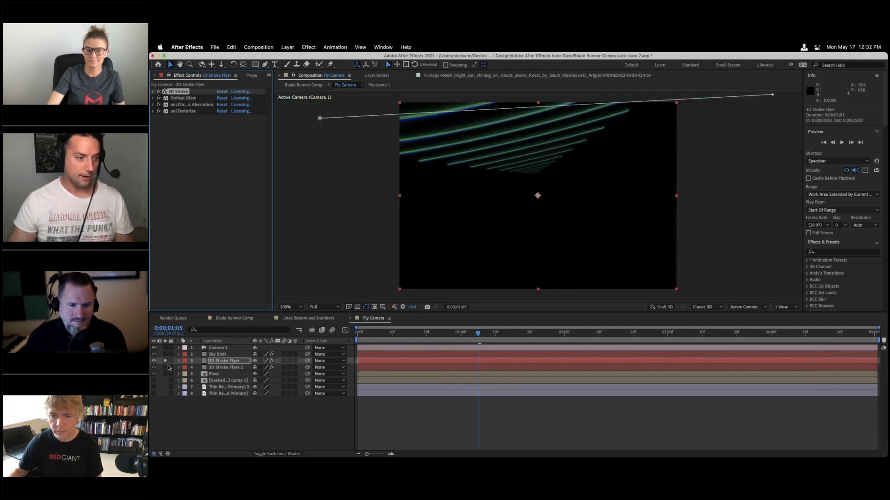
pyautogui.click(165, 367)
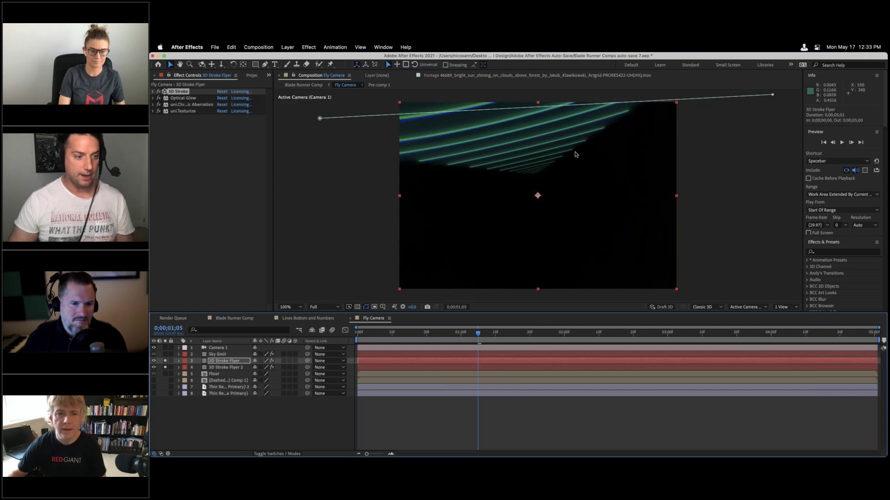
pyautogui.click(165, 360)
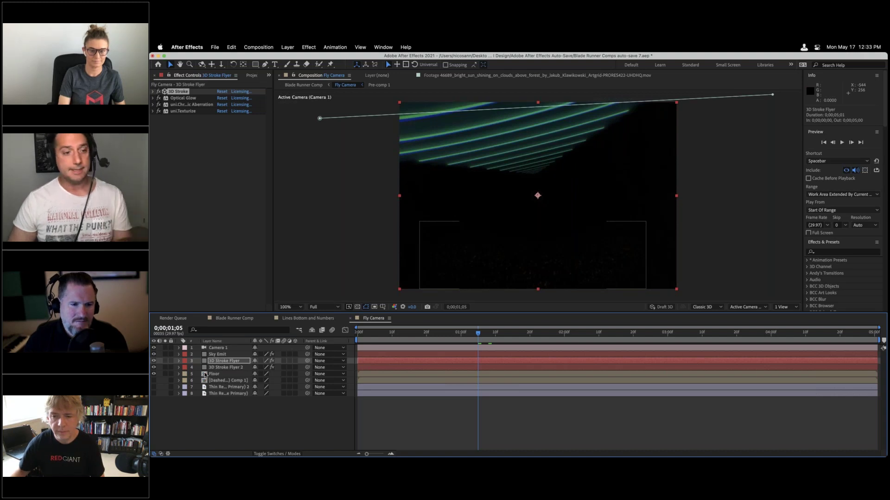
# Open the Floor layer's precomp and switch off the Camera Lens Blur and Particular effects on the Particular 2 layer.
pyautogui.click(205, 375)
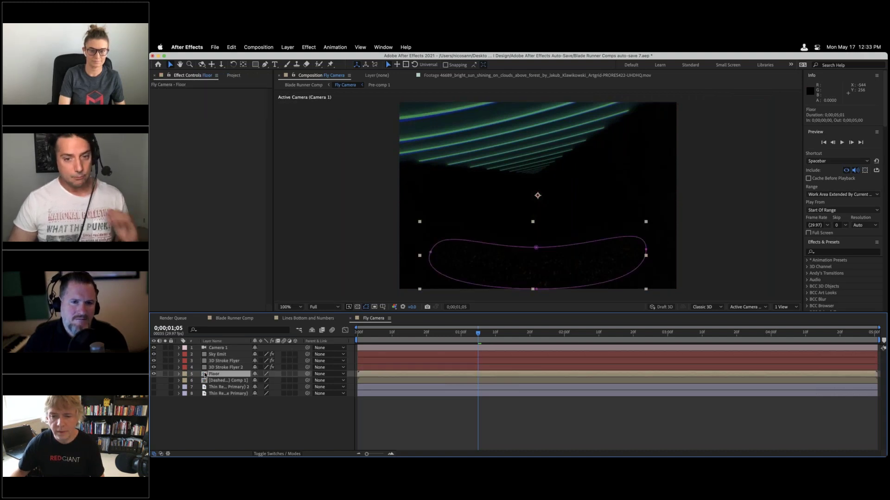
pyautogui.hotkey('shift', 'Escape')
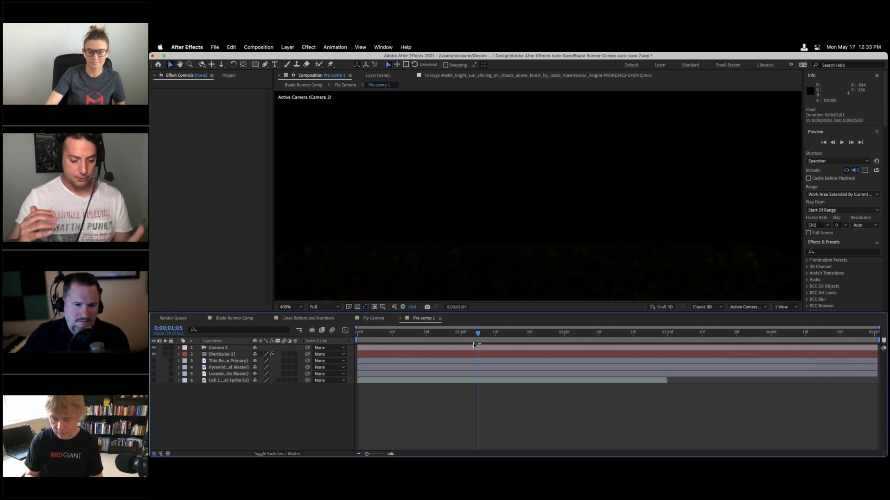
pyautogui.click(222, 355)
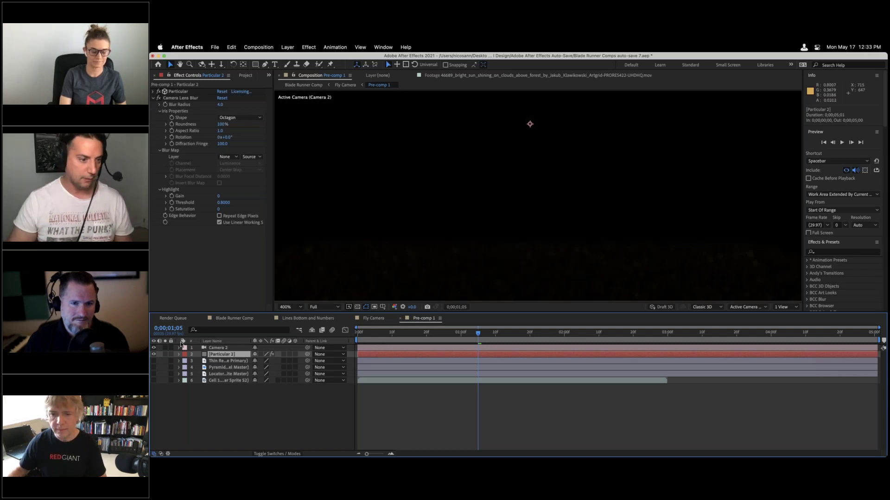
pyautogui.click(158, 99)
pyautogui.click(158, 91)
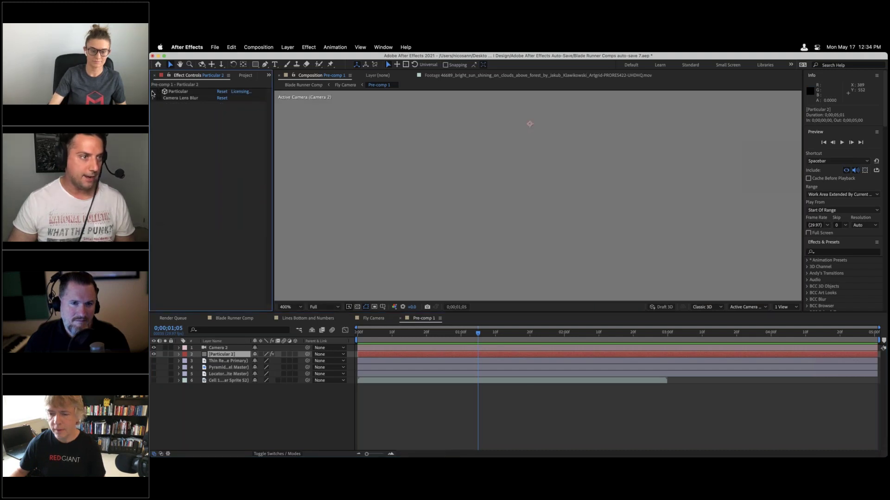
# Re-enable the Particular effect on the Particular 2 layer and open its Designer.
pyautogui.click(158, 92)
pyautogui.click(153, 92)
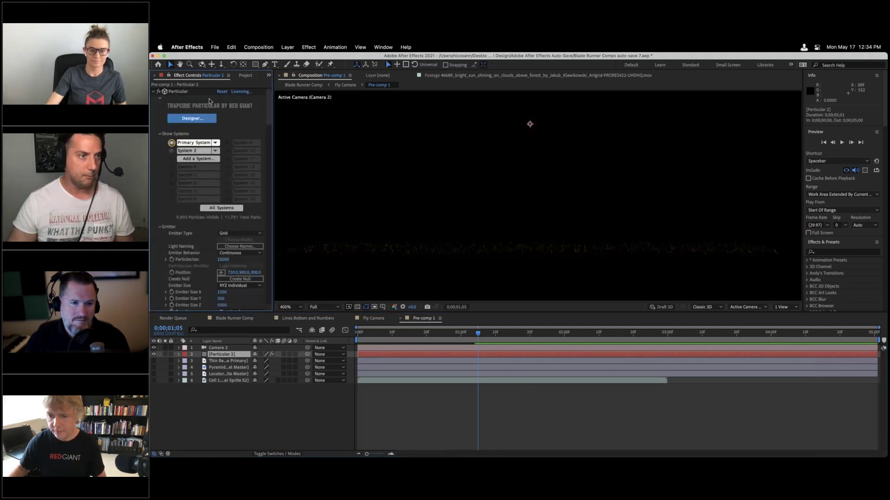
pyautogui.click(191, 121)
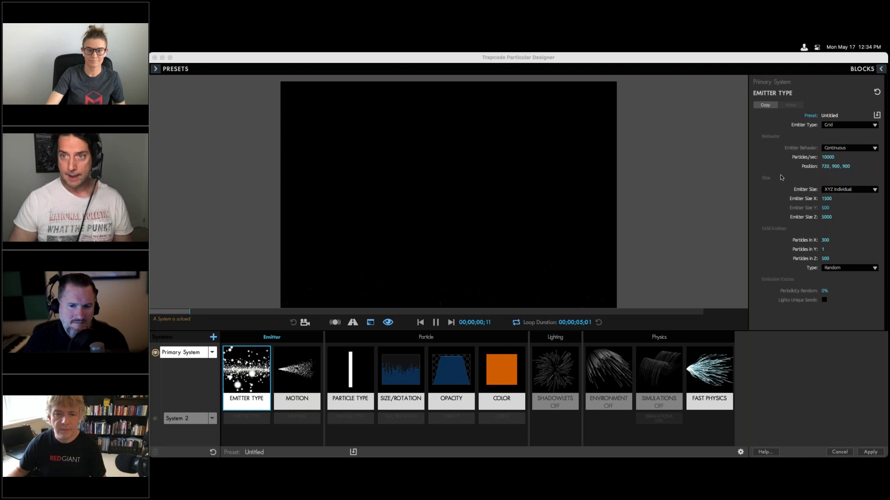
# Try an Opacity of 100 for the Primary System's particles and pause the Designer preview.
pyautogui.click(464, 364)
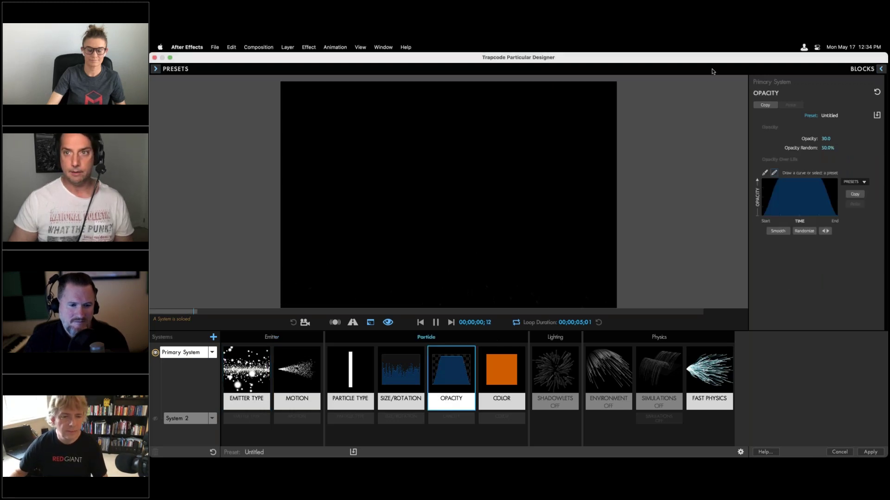
pyautogui.click(825, 139)
pyautogui.write('100')
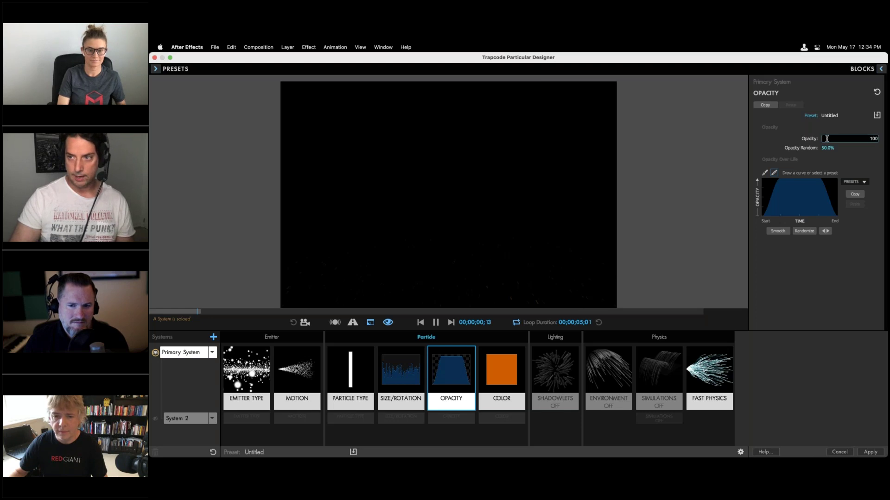
pyautogui.press('Return')
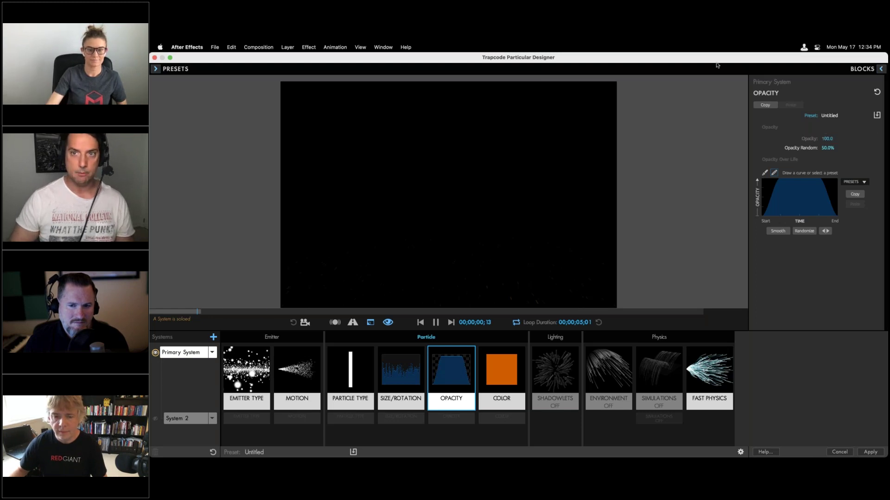
pyautogui.click(807, 64)
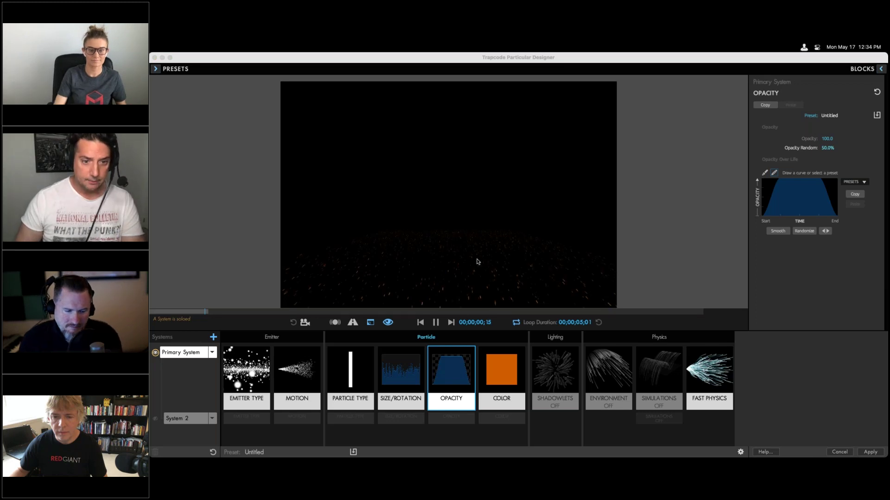
pyautogui.click(438, 326)
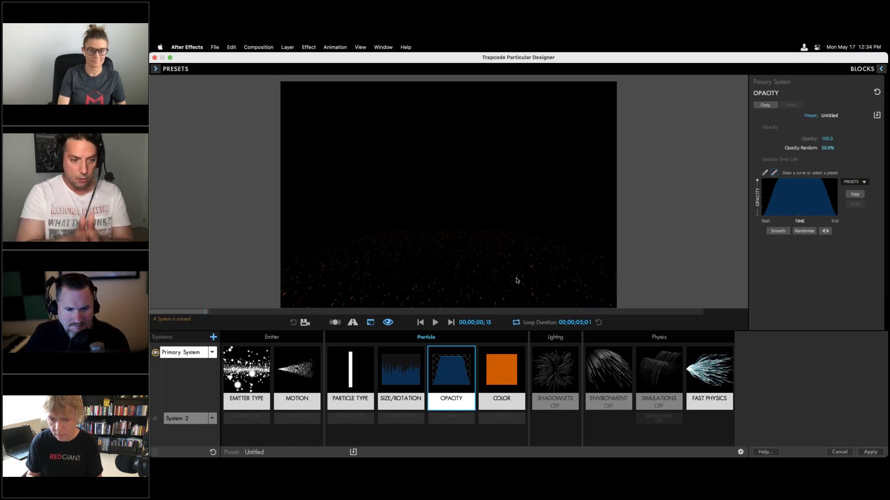
# Review the Primary System's Motion and Particle Type settings, including the sprite library, and leave the Designer without applying anything.
pyautogui.click(306, 366)
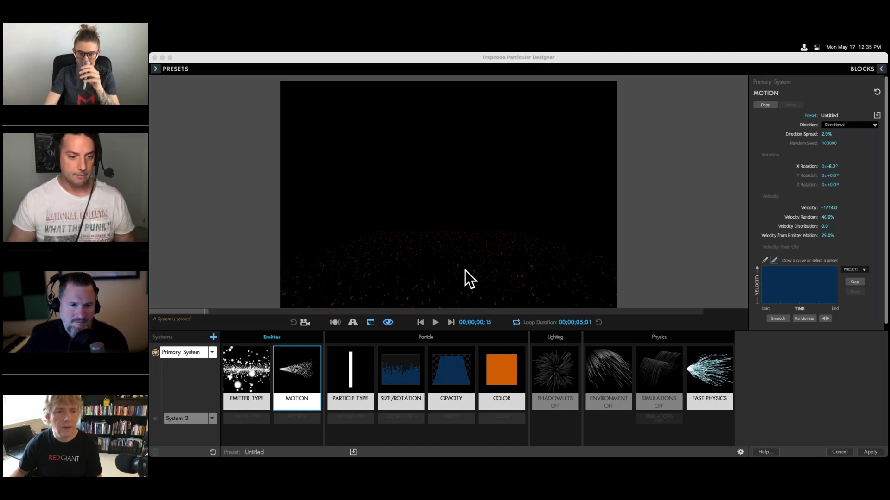
pyautogui.click(360, 377)
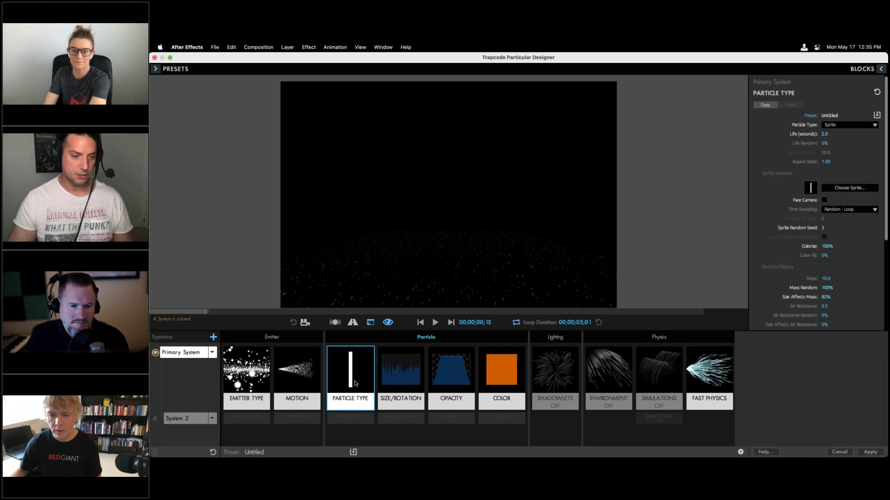
pyautogui.click(851, 188)
pyautogui.scroll(-3, 509, 276)
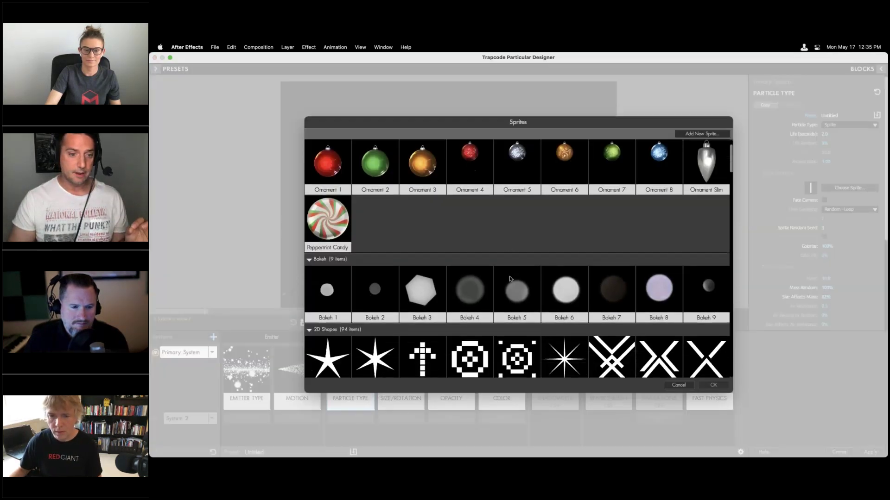
pyautogui.scroll(-5, 510, 278)
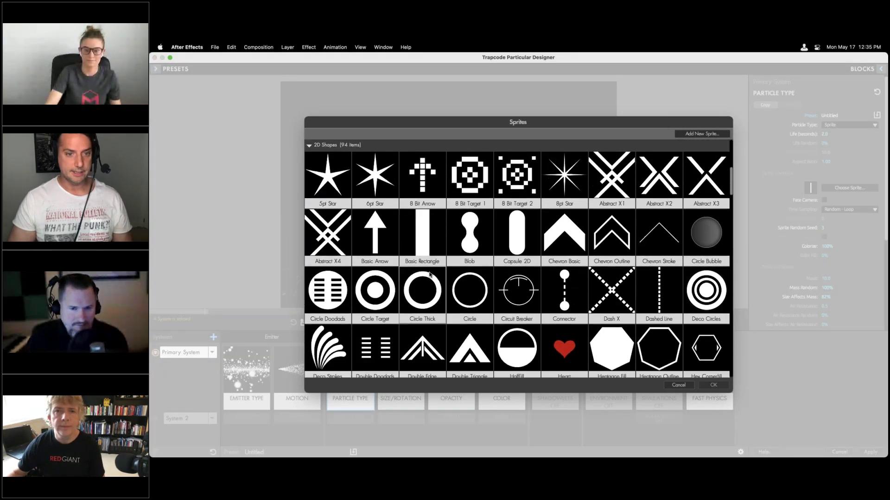
pyautogui.scroll(-3, 455, 232)
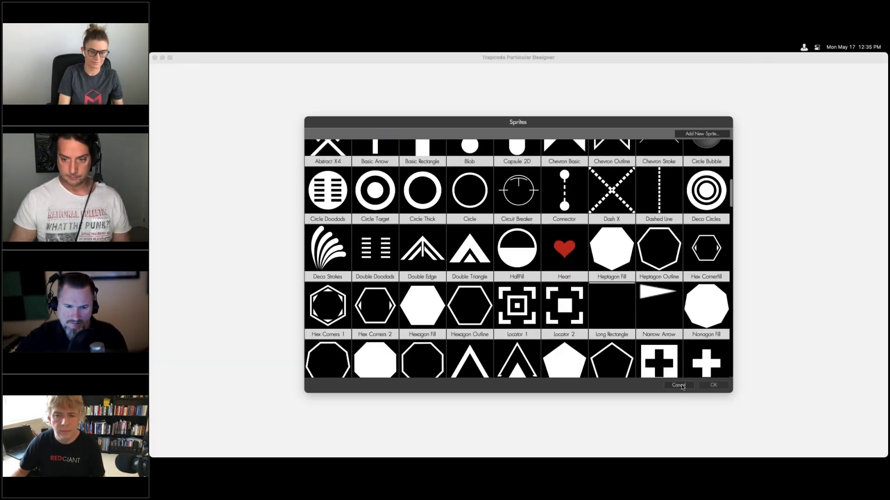
pyautogui.click(679, 385)
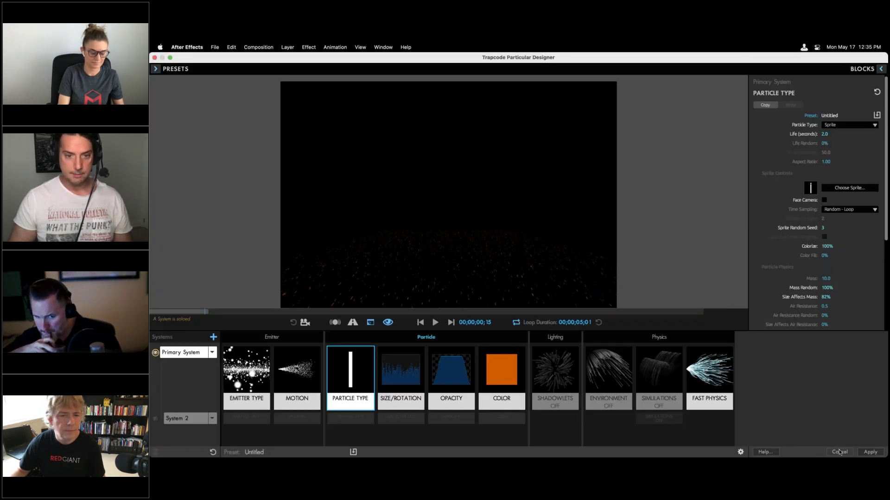
pyautogui.click(837, 453)
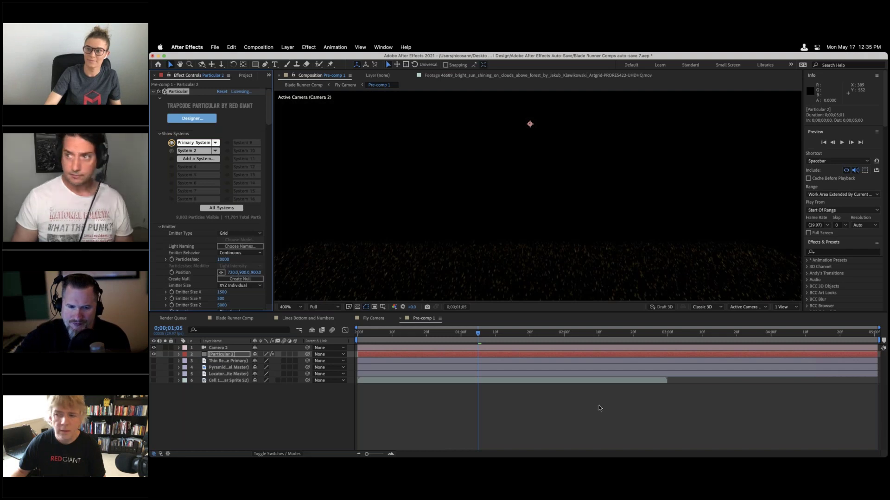
# Return to the Blade Runner Comp and preview the HUD, parking the playhead at 0;00;01;25.
pyautogui.click(247, 318)
pyautogui.press('space')
pyautogui.click(555, 333)
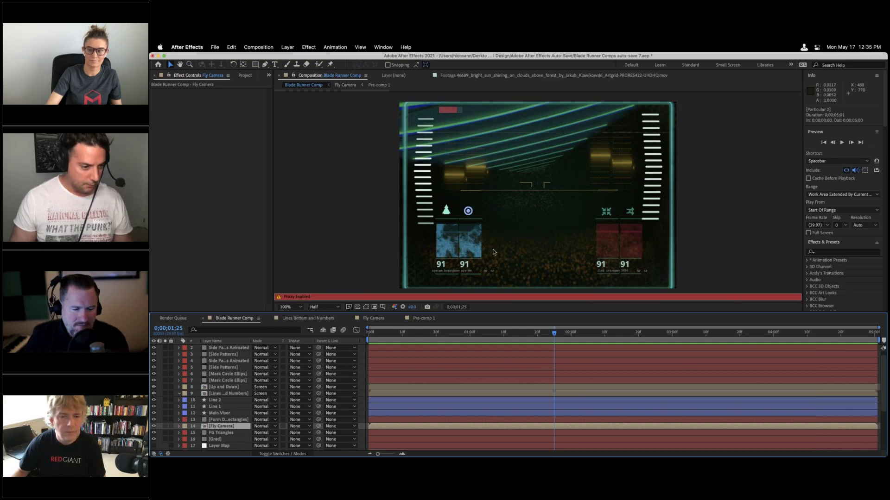
# In the Lines Bottom and Numbers precomp, solo the Rectangles layer and the three shape layers above it, and preview them.
pyautogui.doubleClick(205, 394)
pyautogui.moveTo(431, 335); pyautogui.dragTo(454, 335)
pyautogui.moveTo(165, 387); pyautogui.dragTo(165, 407)
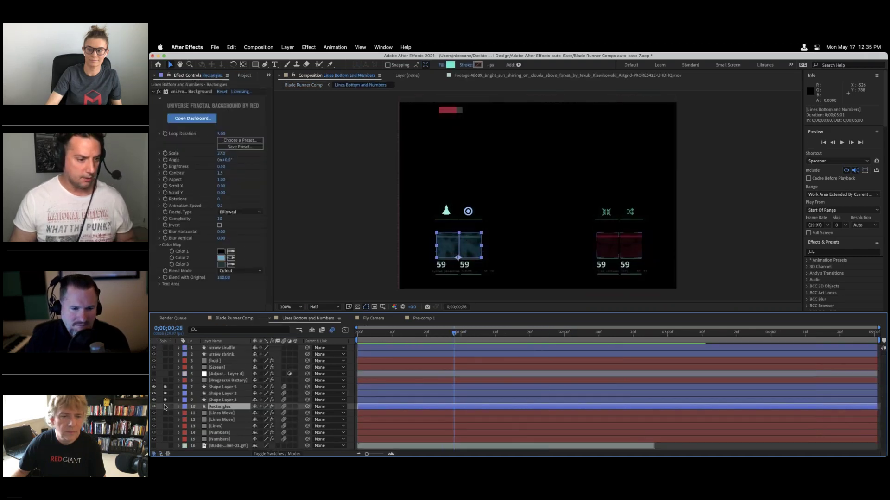
pyautogui.press('space')
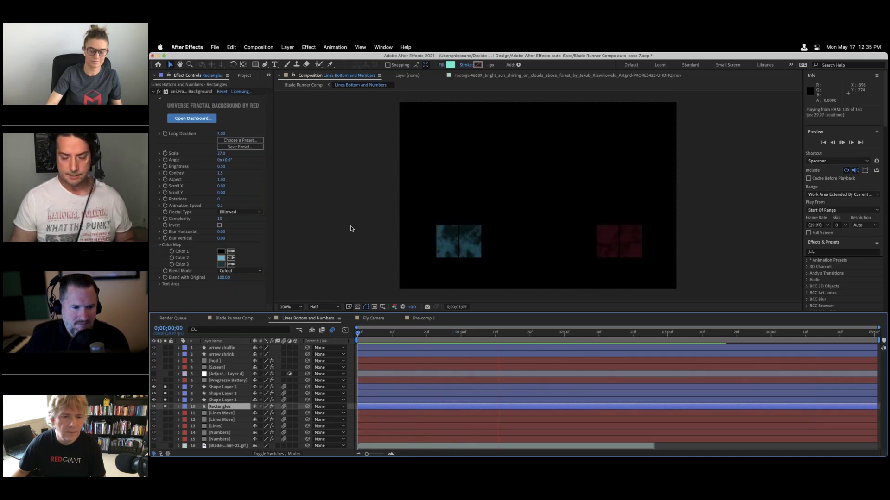
# Examine the Universe Fractal Background effect on the Rectangles layer during playback, and remove the solos from the four rectangle layers.
pyautogui.click(221, 407)
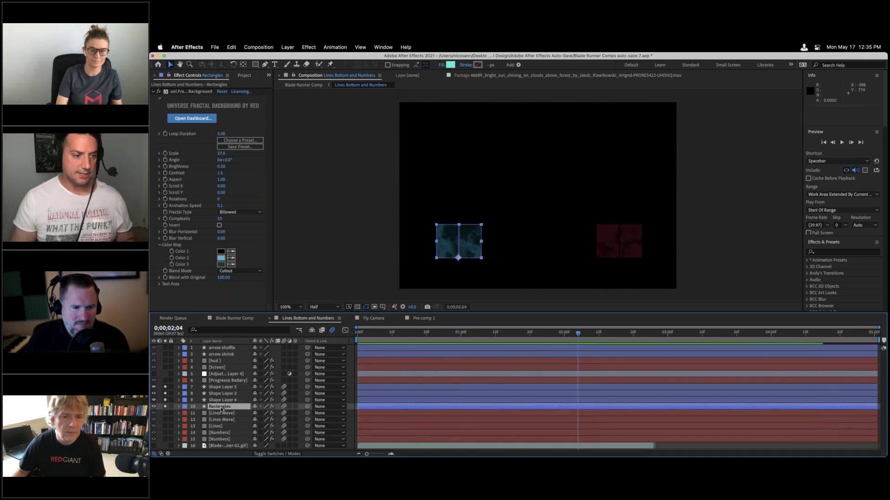
pyautogui.click(216, 408)
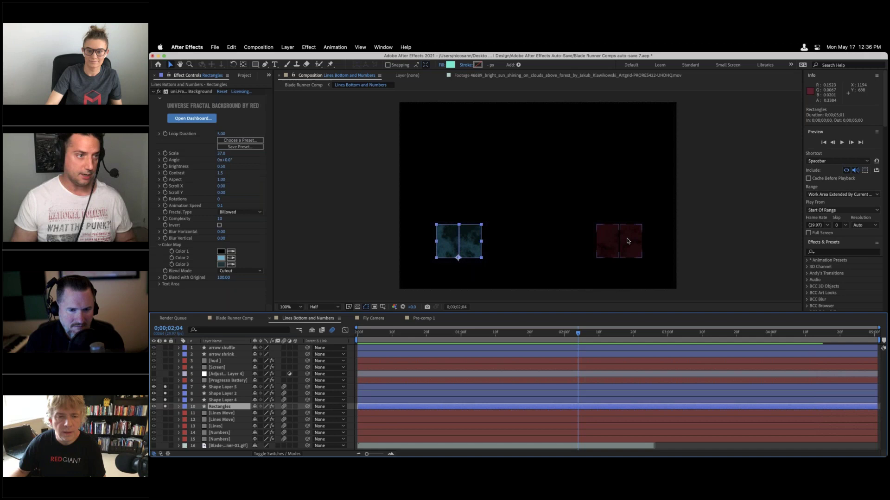
pyautogui.click(190, 92)
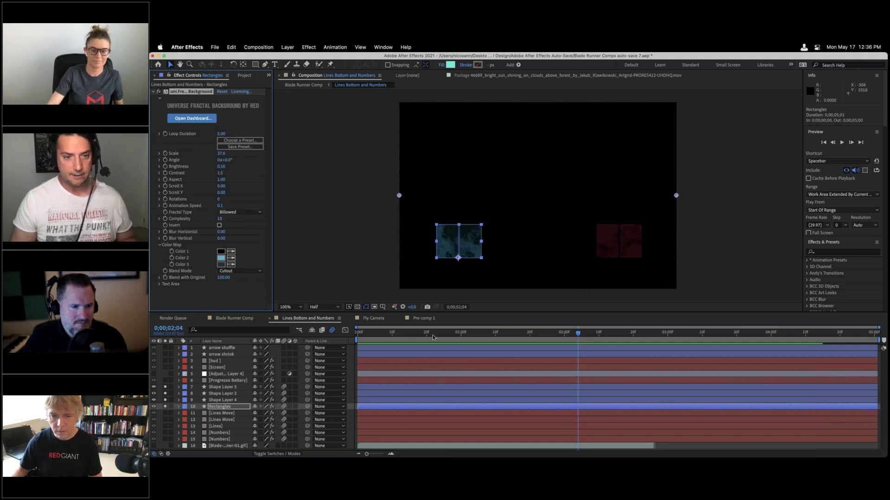
pyautogui.press('space')
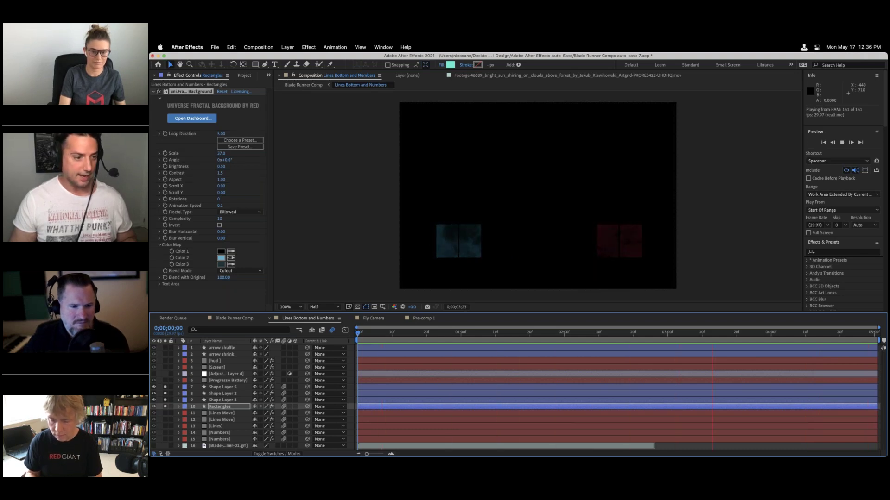
pyautogui.moveTo(165, 387); pyautogui.dragTo(165, 407)
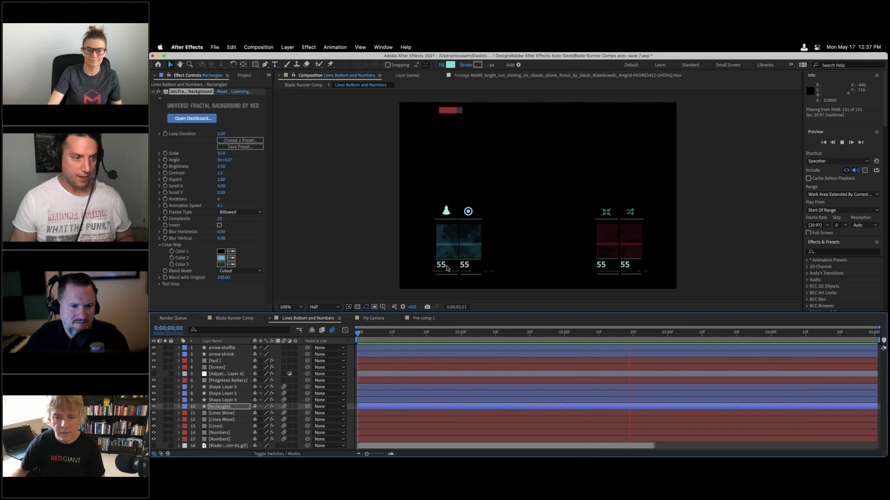
# Return to the Blade Runner Comp and play back the complete HUD animation, stopping at 0;00;02;14.
pyautogui.click(248, 320)
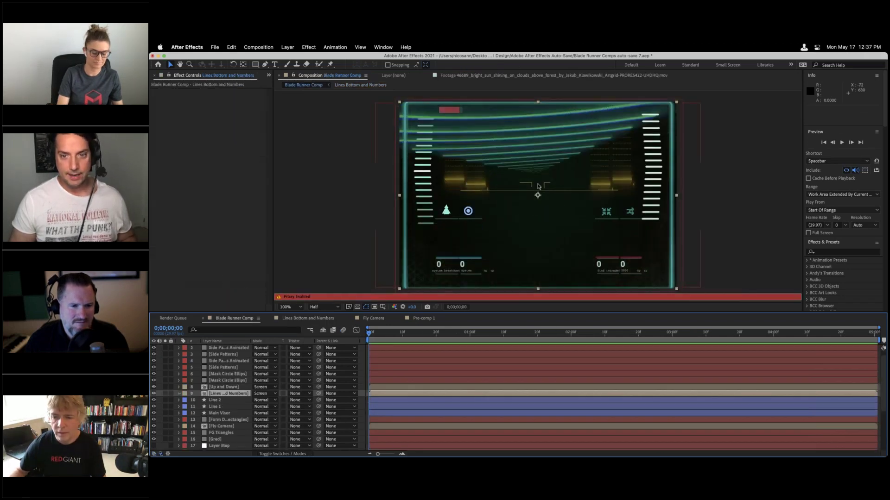
pyautogui.press('space')
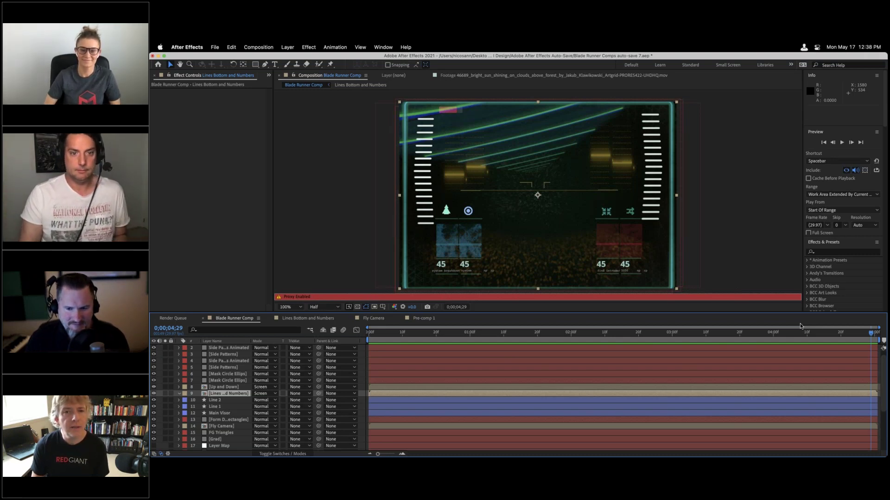
pyautogui.press('space')
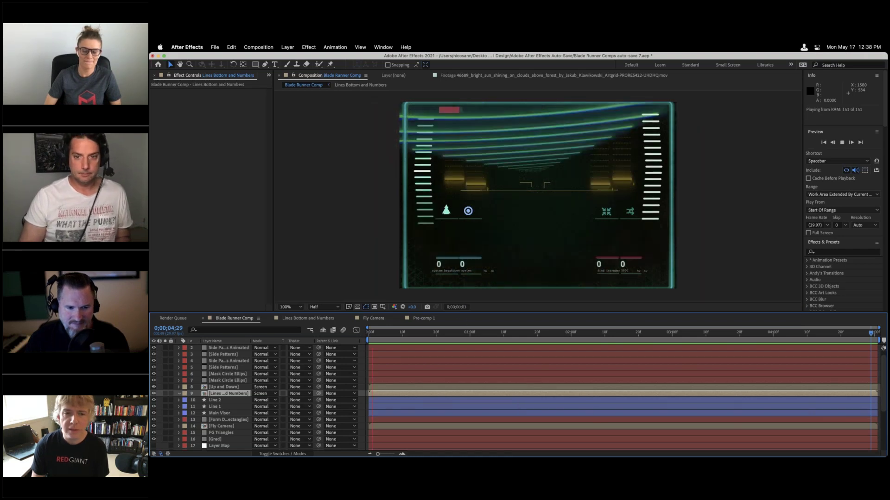
pyautogui.click(487, 340)
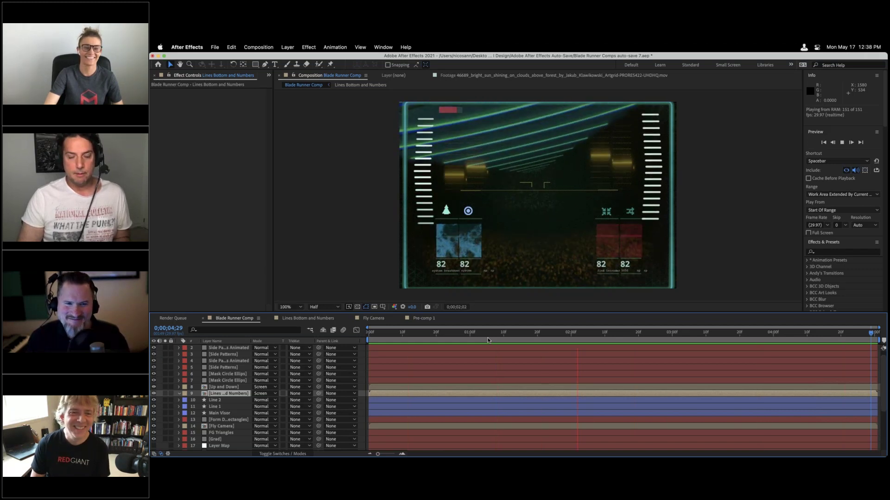
pyautogui.press('space')
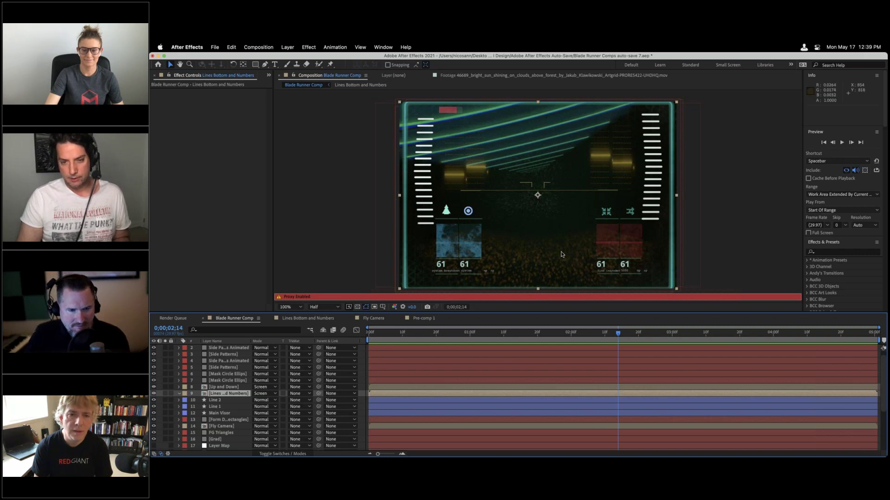
# Switch to Safari and browse Territory Studio's Blade Runner 2049 page to find the original HUD screen stills for comparison.
pyautogui.press('super+Tab')
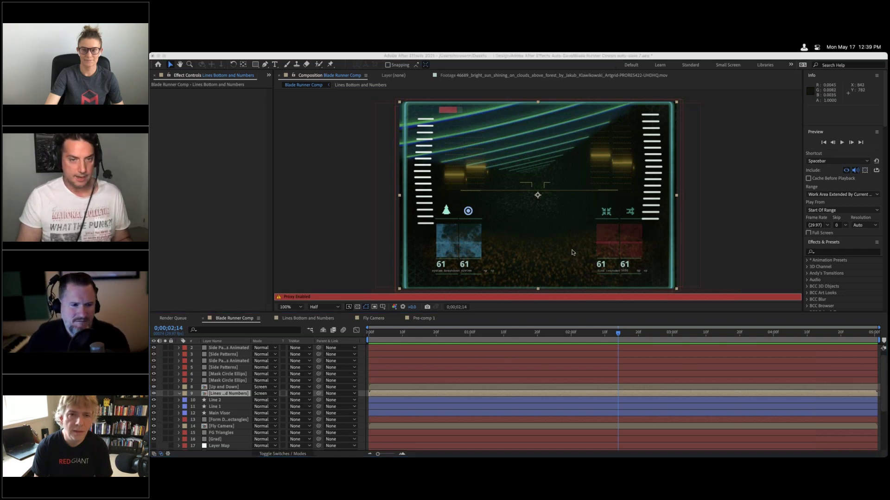
pyautogui.press('super+Tab')
pyautogui.press('super+Tab')
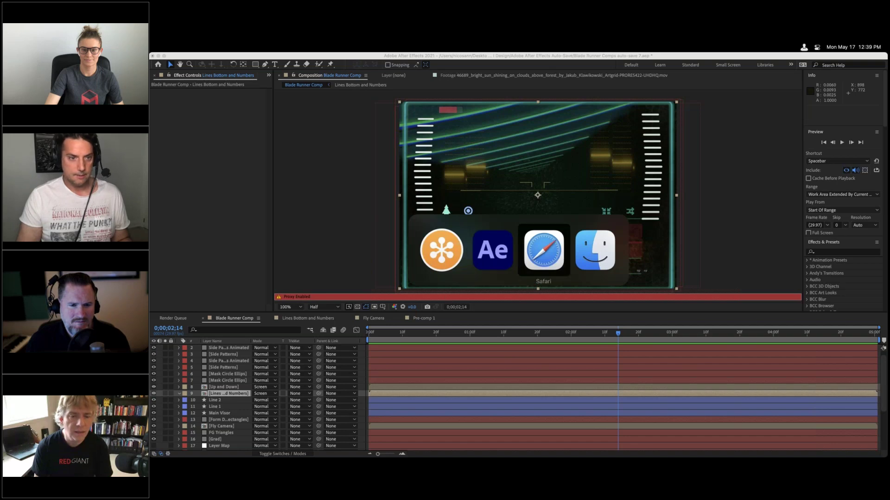
pyautogui.scroll(-8, 550, 268)
pyautogui.scroll(-15, 550, 267)
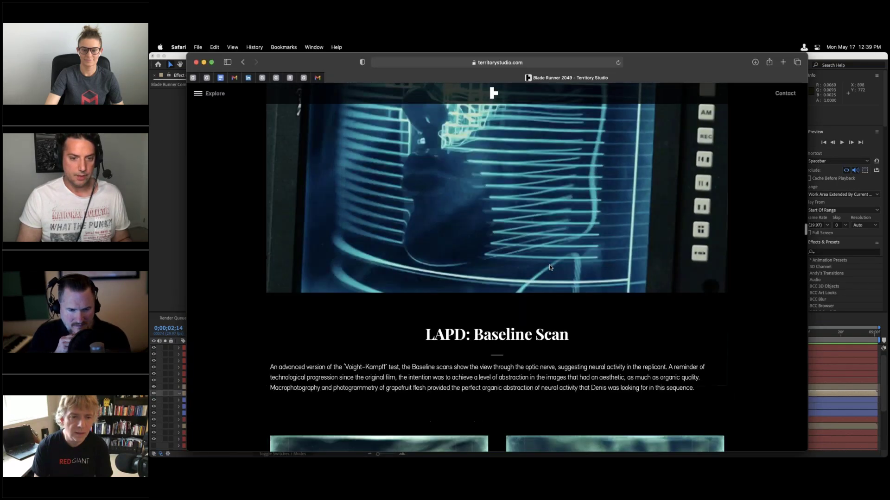
pyautogui.scroll(-8, 550, 267)
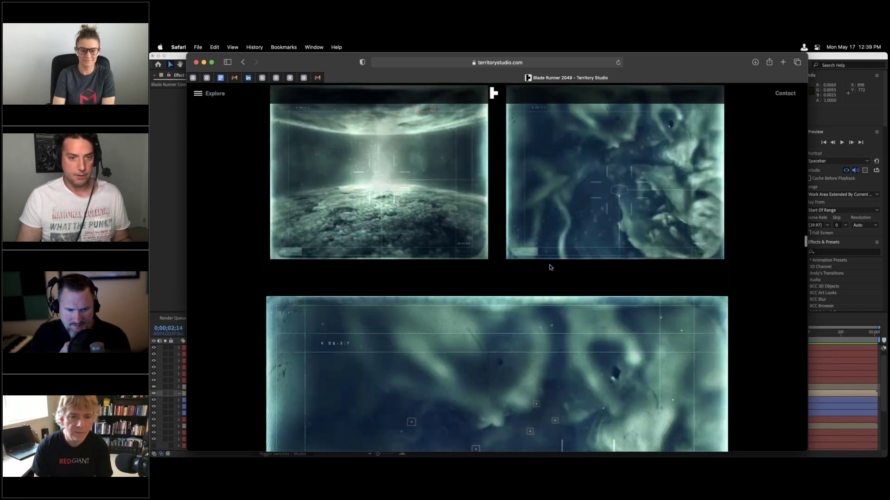
pyautogui.scroll(-15, 550, 268)
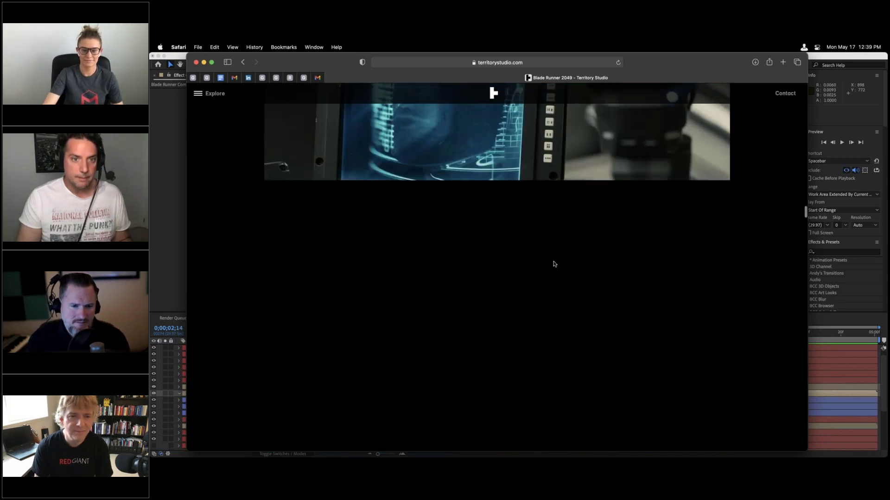
pyautogui.scroll(-10, 553, 265)
pyautogui.scroll(3, 553, 264)
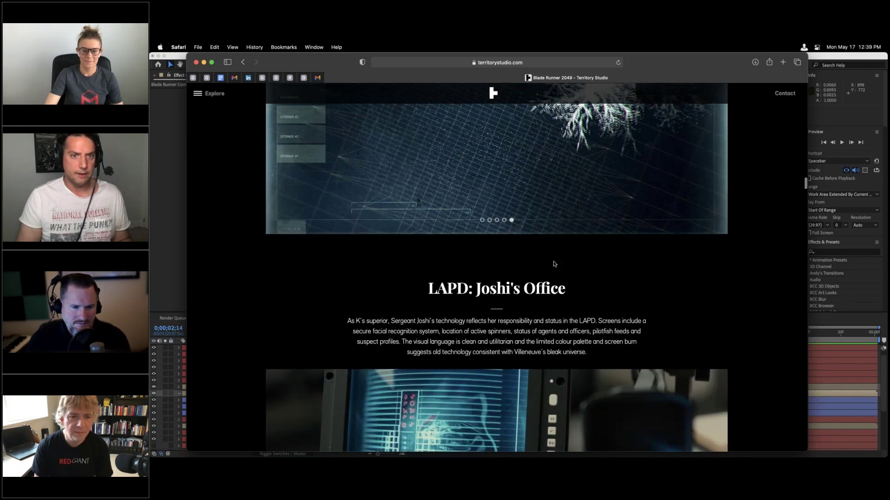
pyautogui.scroll(7, 554, 264)
pyautogui.scroll(10, 554, 264)
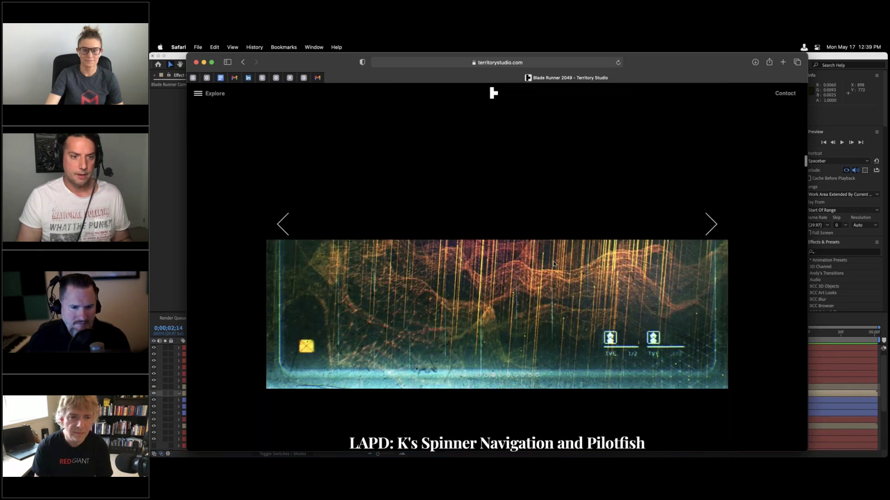
pyautogui.scroll(10, 554, 264)
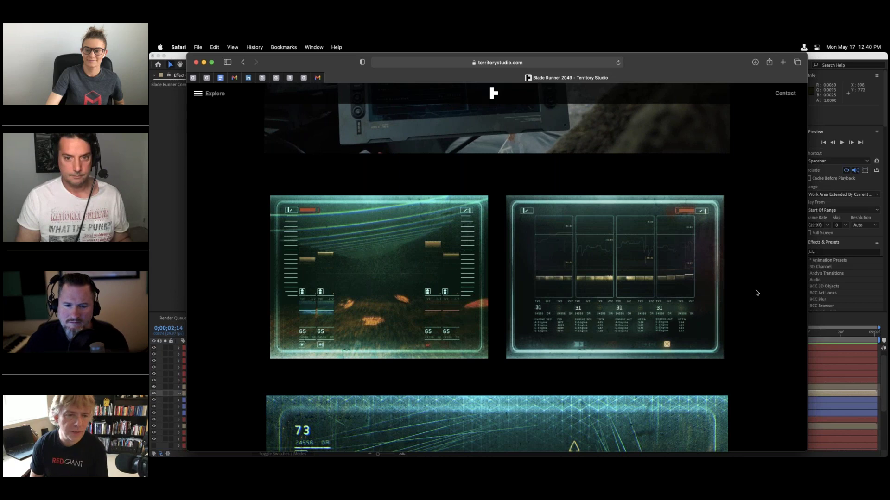
# Switch back to After Effects and play the Blade Runner Comp from the start, stopping at 0;00;00;12.
pyautogui.click(167, 233)
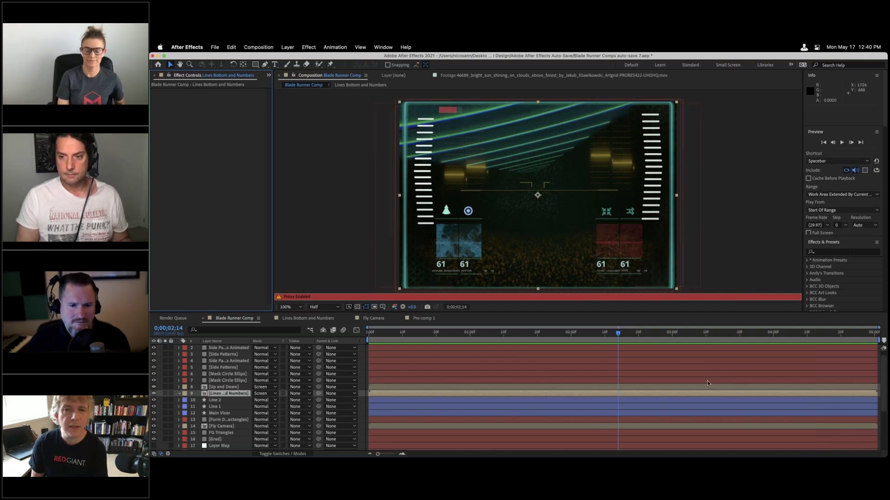
pyautogui.press('super+Tab')
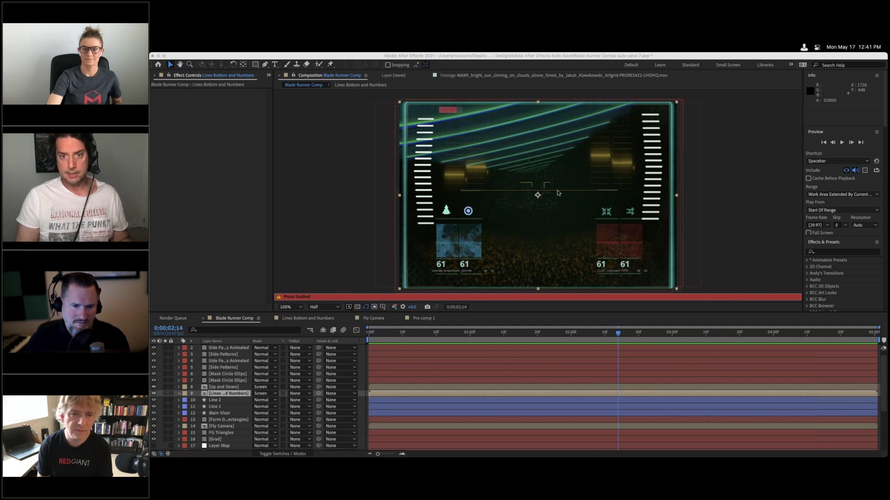
pyautogui.click(472, 331)
pyautogui.moveTo(473, 332); pyautogui.dragTo(364, 330)
pyautogui.press('space')
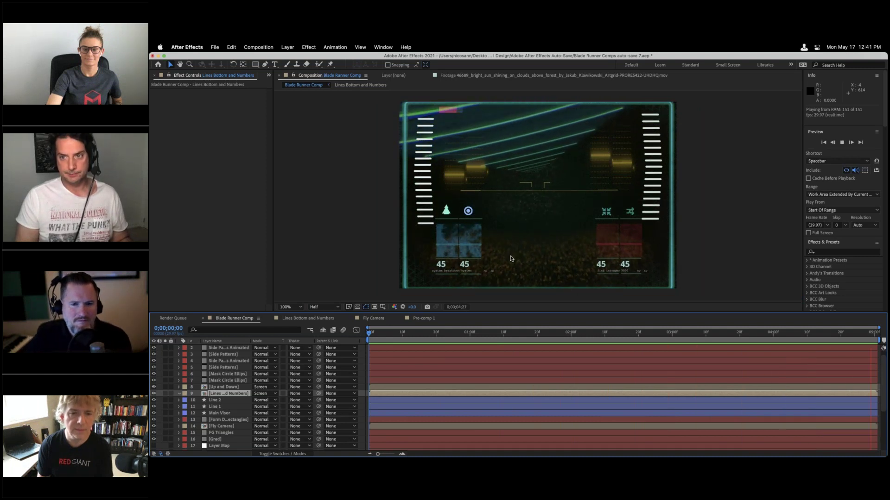
pyautogui.press('space')
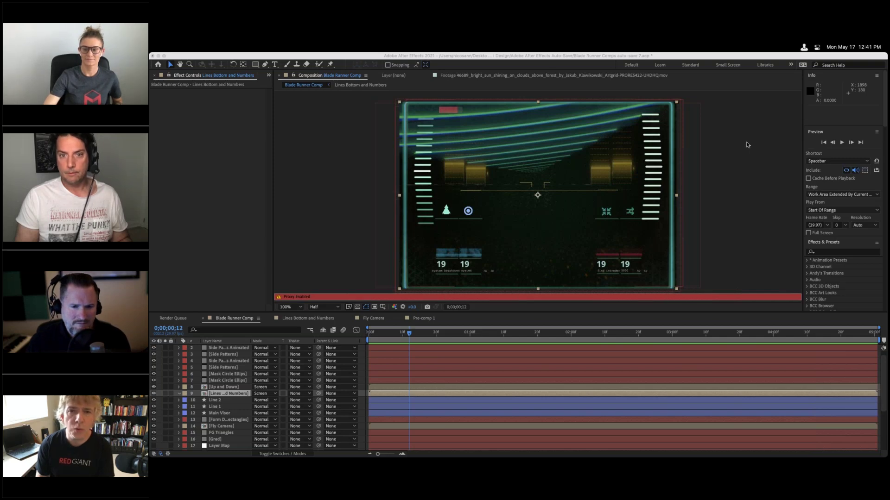
# Switch to Safari and compare the HUD with the animated reference screens on Territory Studio's Blade Runner 2049 page.
pyautogui.press('super+Tab')
pyautogui.press('super+Tab')
pyautogui.press('super+Tab')
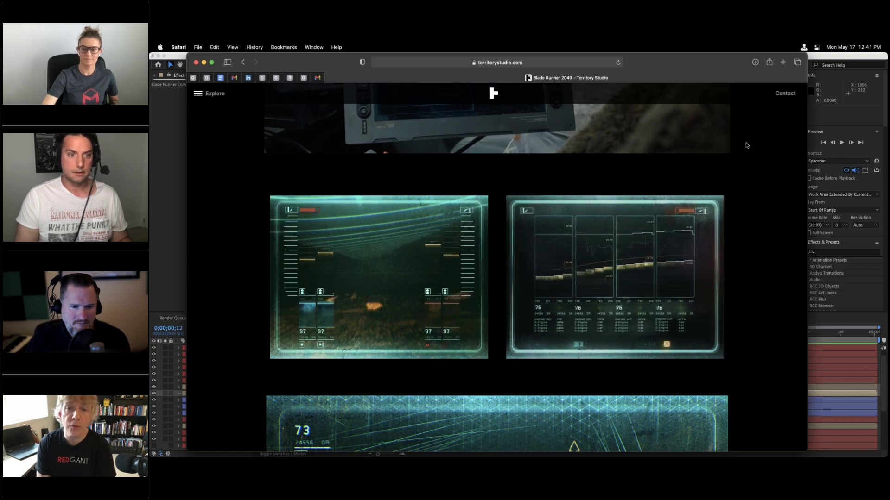
pyautogui.scroll(1, 571, 182)
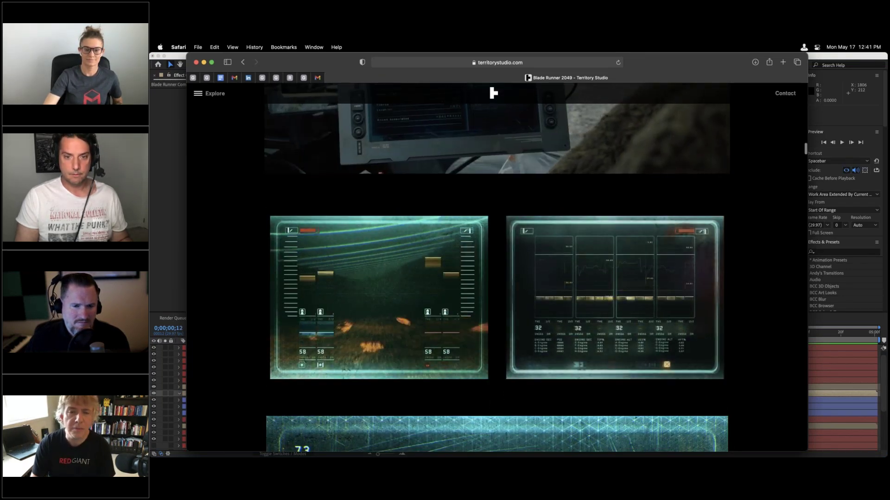
pyautogui.press('super+Tab')
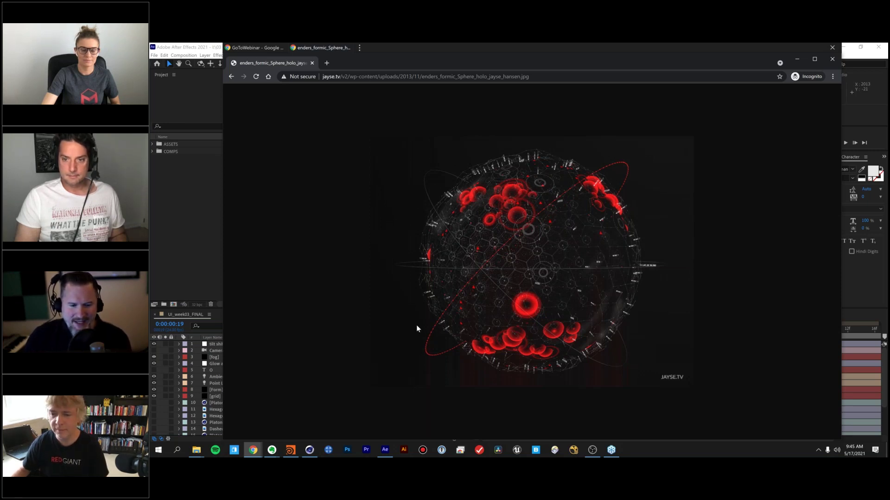
# Switch to After Effects, enlarge the UI_week03_FINAL composition viewer, and bring up the Ender's Game sphere reference image in Chrome.
pyautogui.click(385, 450)
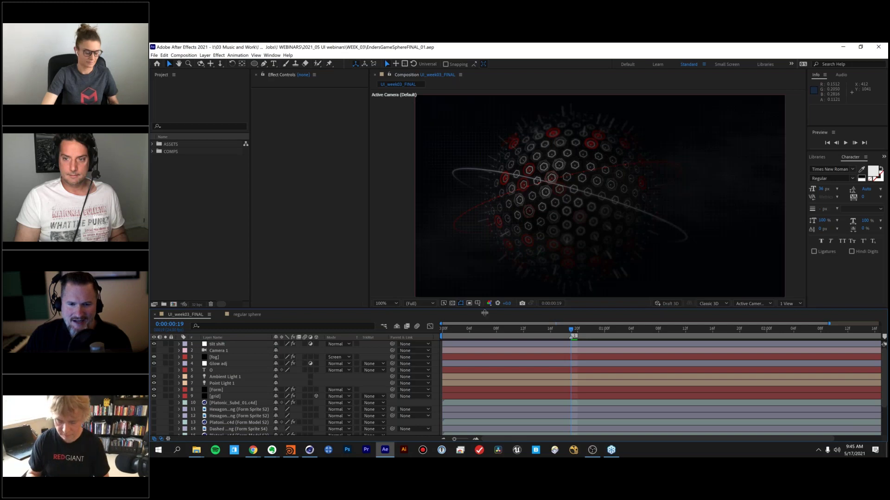
pyautogui.moveTo(485, 312); pyautogui.dragTo(485, 329)
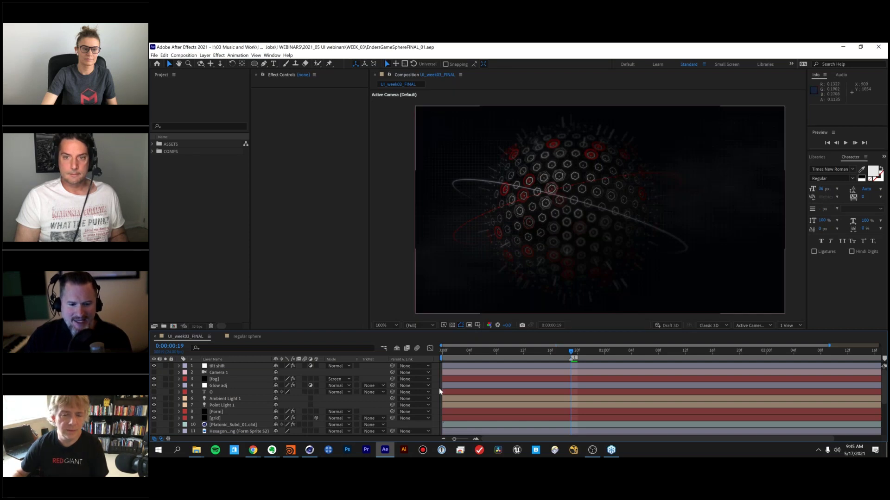
pyautogui.moveTo(254, 453)
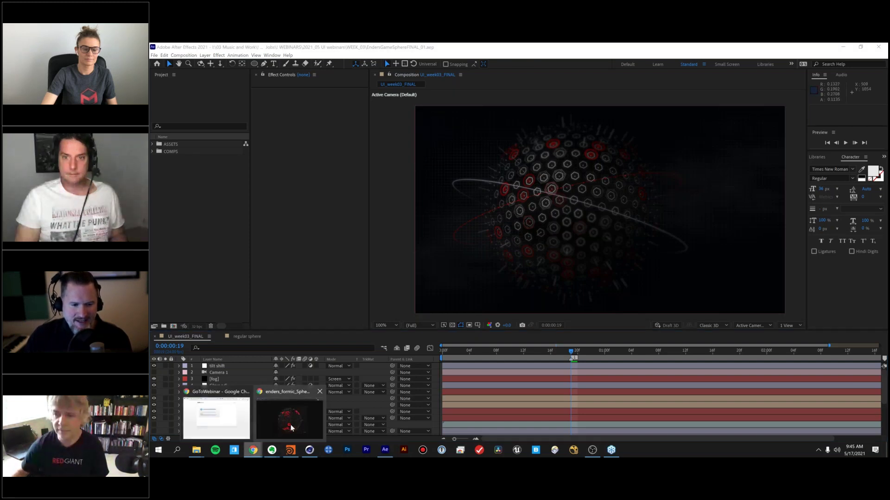
pyautogui.click(285, 414)
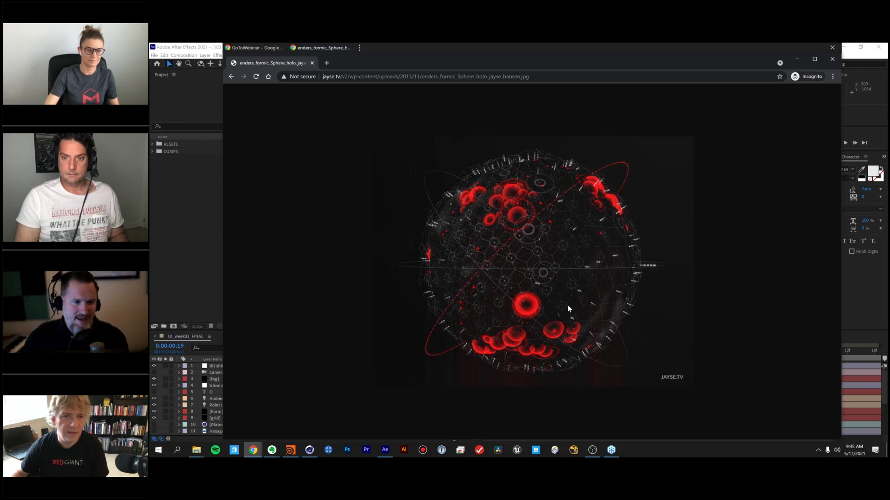
# Examine the particle distribution in After Effects' regular sphere comp at 200%, and compare it with the sphere reference image in Chrome.
pyautogui.click(190, 265)
pyautogui.click(246, 336)
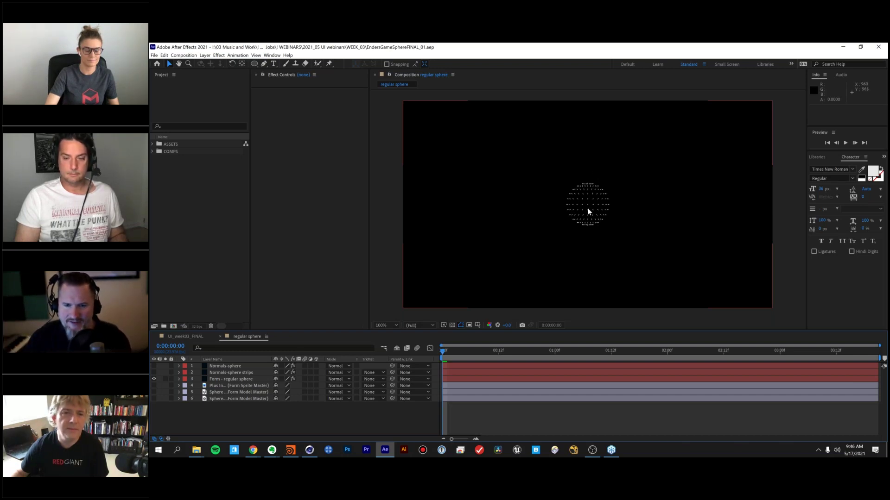
pyautogui.scroll(1, 588, 207)
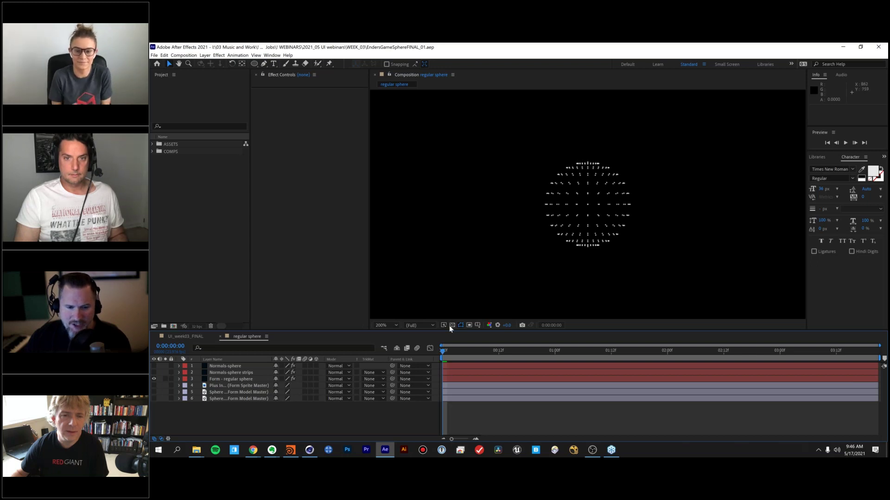
pyautogui.click(258, 451)
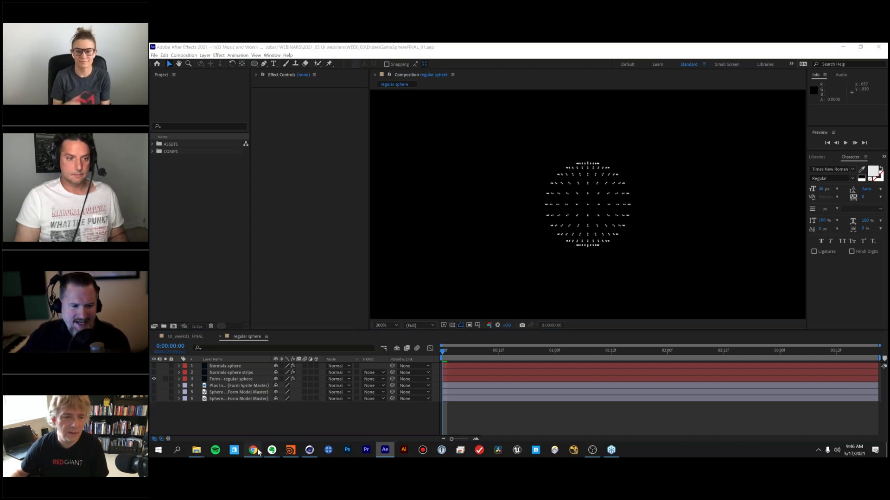
pyautogui.click(322, 417)
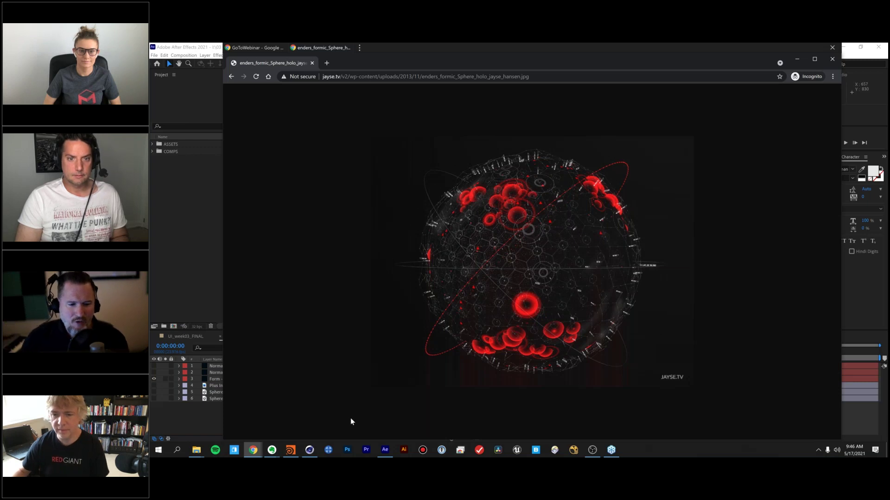
# Switch to Houdini and examine the triangulated sphere built from the platonic1 and subdivide1 nodes from several angles.
pyautogui.click(291, 450)
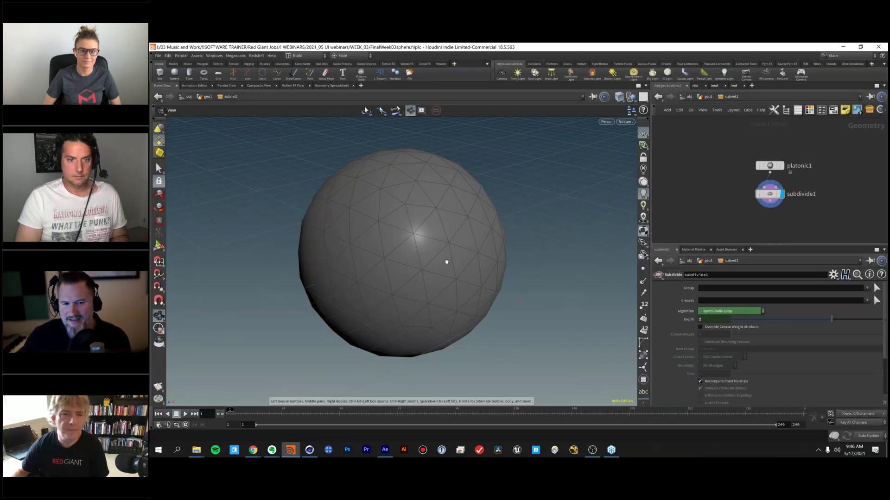
pyautogui.moveTo(444, 260); pyautogui.dragTo(293, 309)
pyautogui.moveTo(352, 284)
pyautogui.mouseDown()
pyautogui.moveTo(405, 230)
pyautogui.moveTo(398, 244)
pyautogui.moveTo(415, 236)
pyautogui.mouseUp()
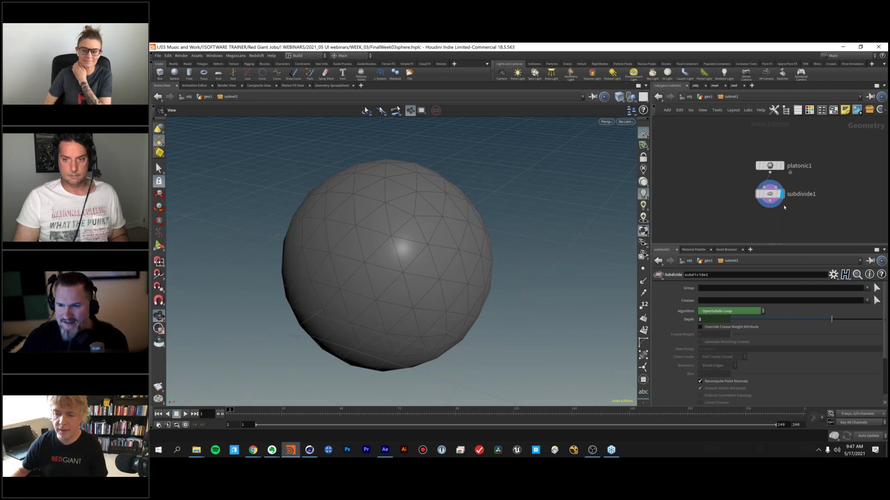
pyautogui.moveTo(764, 164)
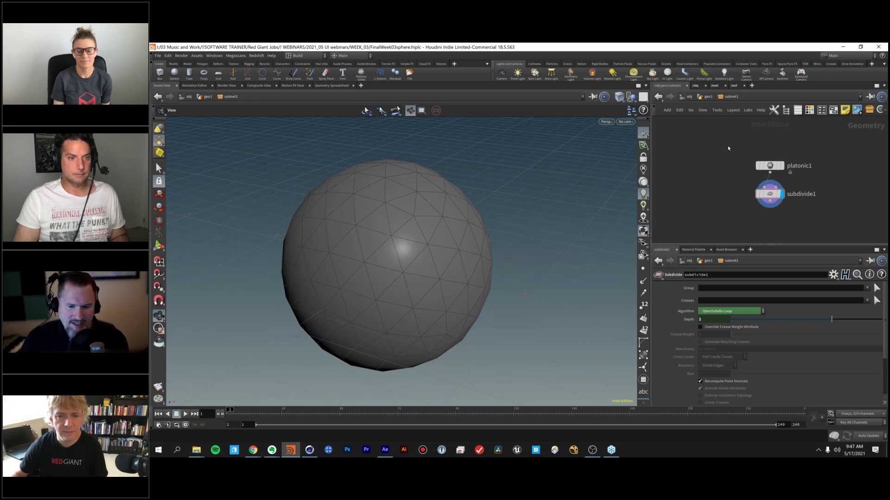
pyautogui.click(613, 452)
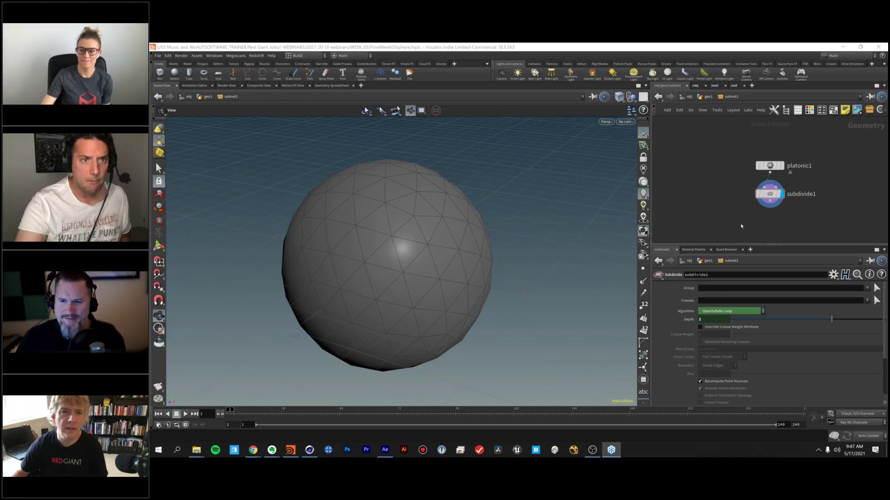
# Collapse the platonic1 and subdivide1 nodes into a subnetwork.
pyautogui.click(731, 210)
pyautogui.moveTo(712, 149); pyautogui.dragTo(819, 218)
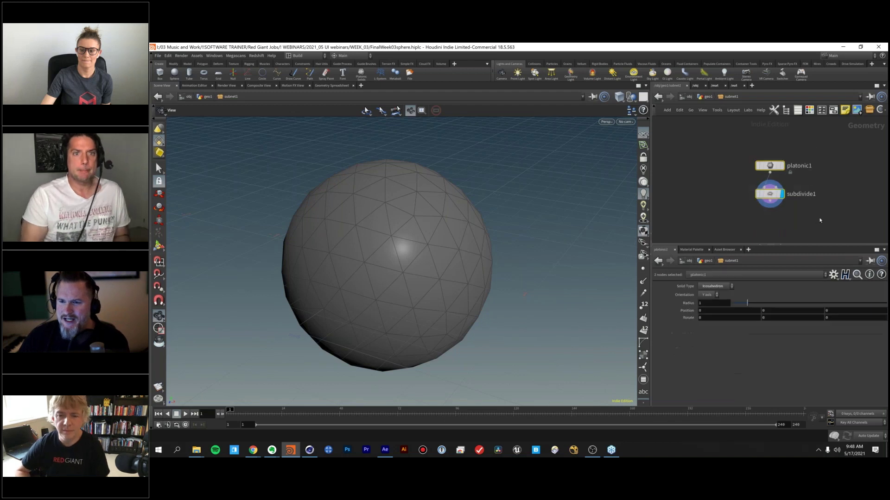
pyautogui.click(869, 110)
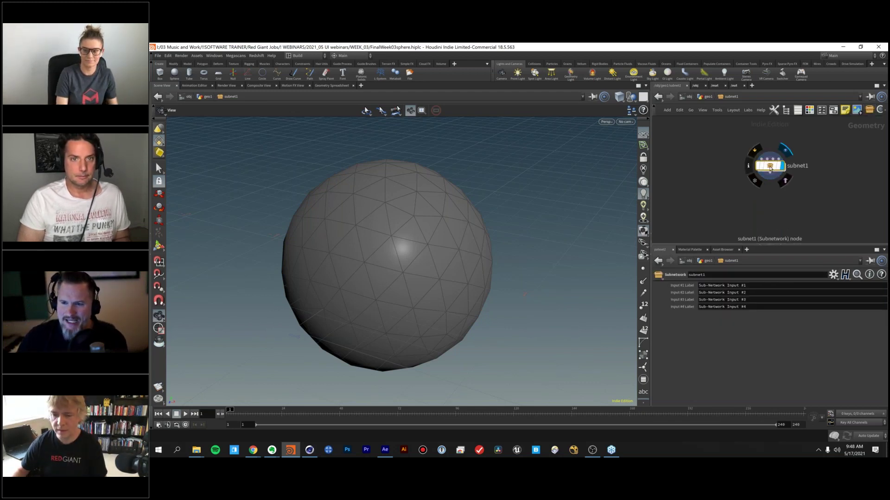
# Create a digital asset from the subnet1 node, keeping the default operator name, label and library location.
pyautogui.rightClick(770, 169)
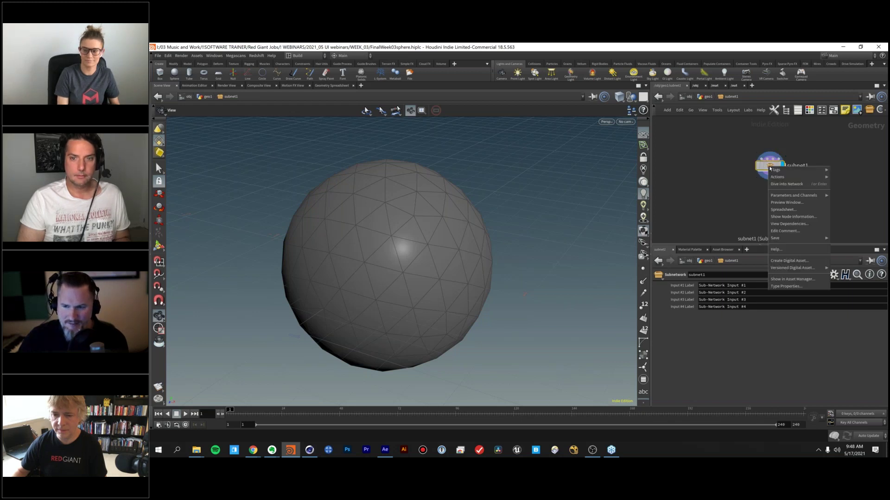
pyautogui.click(789, 261)
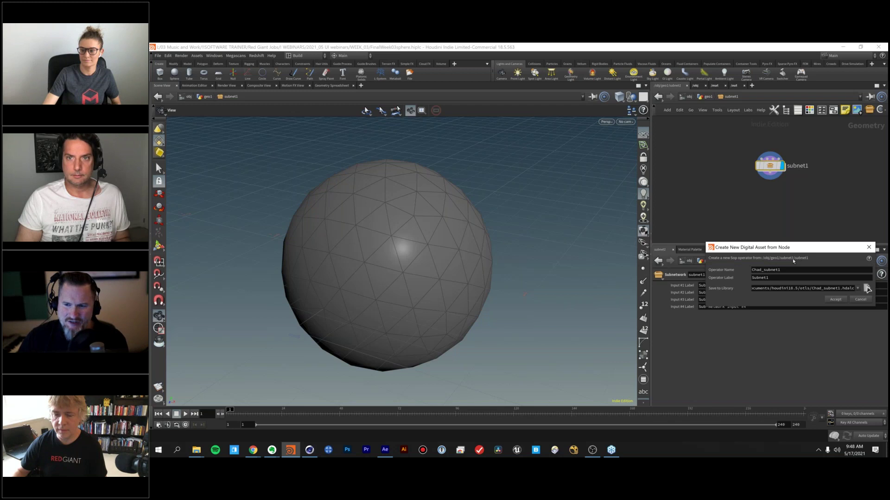
pyautogui.moveTo(782, 248); pyautogui.dragTo(718, 174)
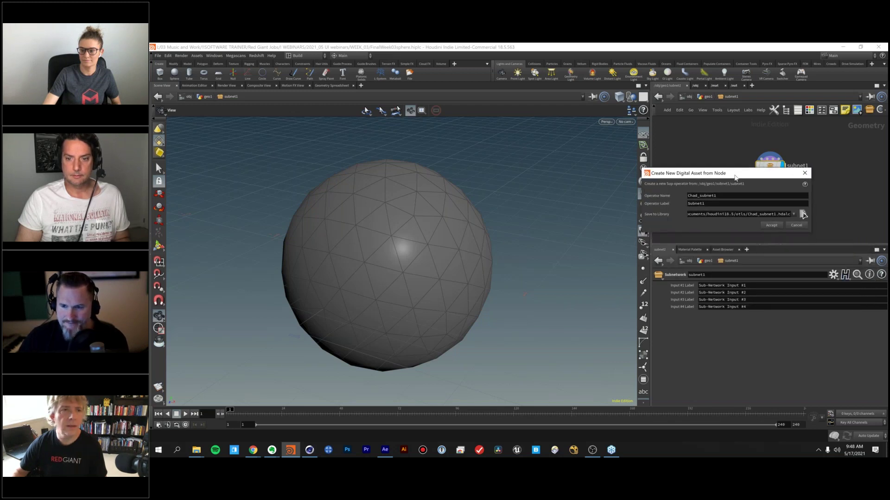
pyautogui.click(771, 225)
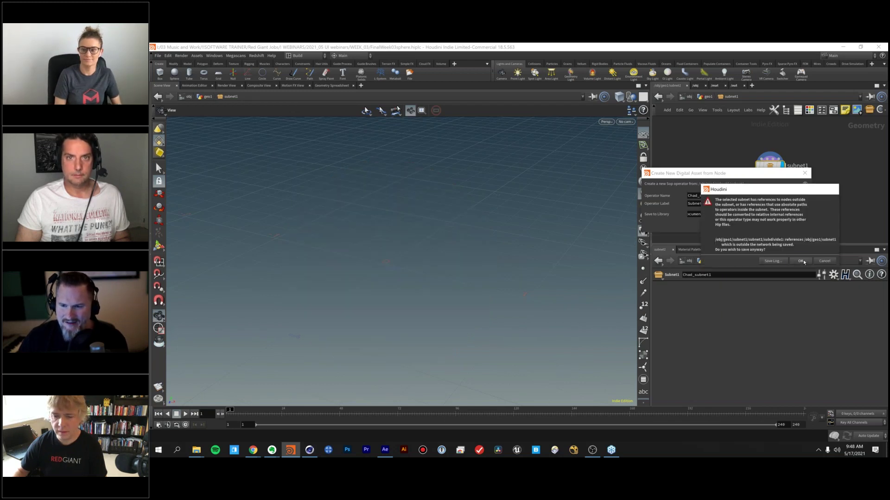
pyautogui.click(800, 261)
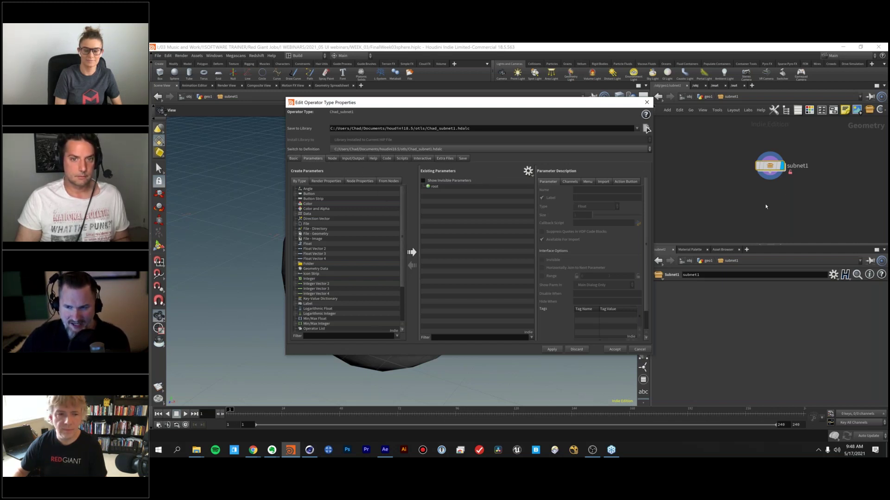
# Dive into the subnet1 asset and add platonic1's Solid Type parameter to the asset's existing parameters.
pyautogui.doubleClick(772, 170)
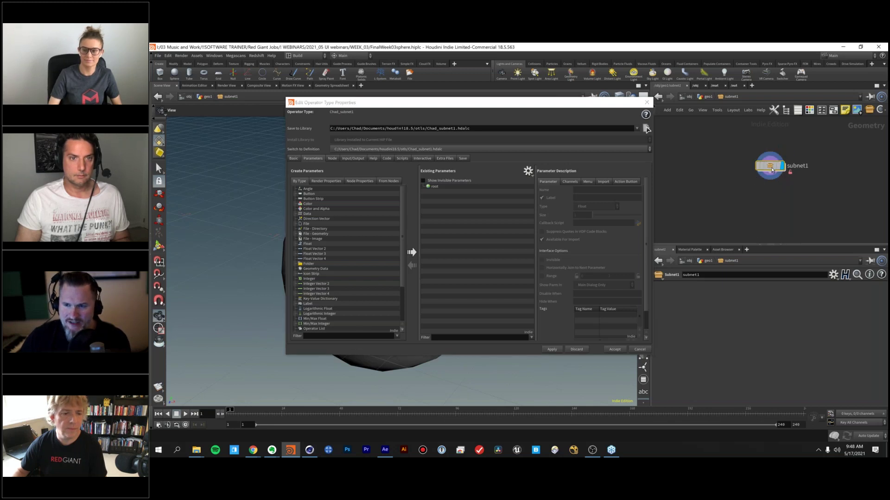
pyautogui.click(769, 166)
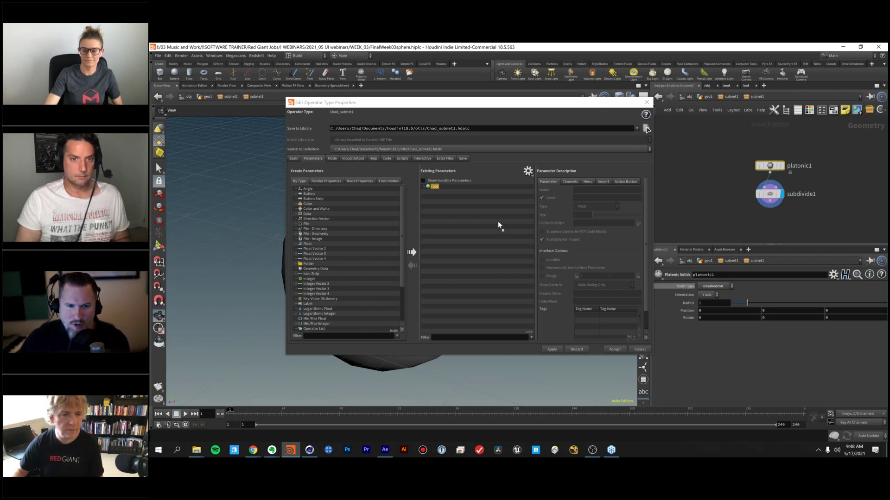
pyautogui.moveTo(481, 217); pyautogui.dragTo(481, 216)
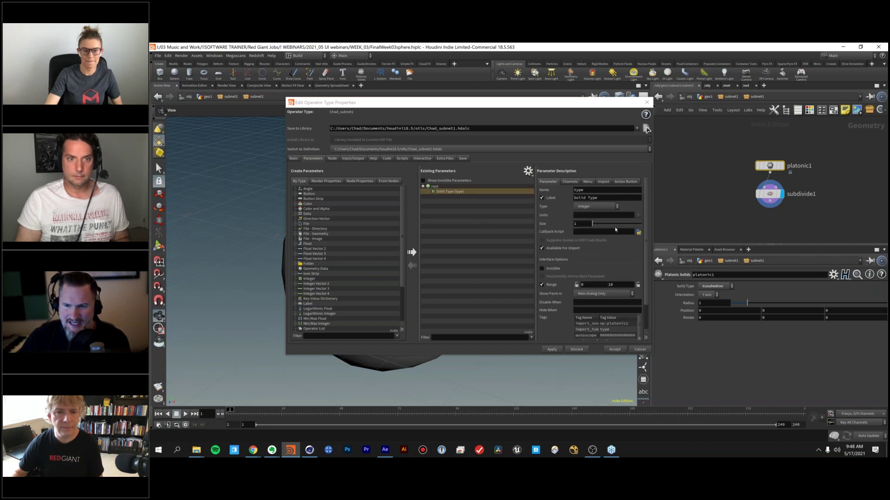
# Try to add subdivide1's Algorithm and Depth parameters to the asset, and cancel the operator type edits.
pyautogui.click(769, 194)
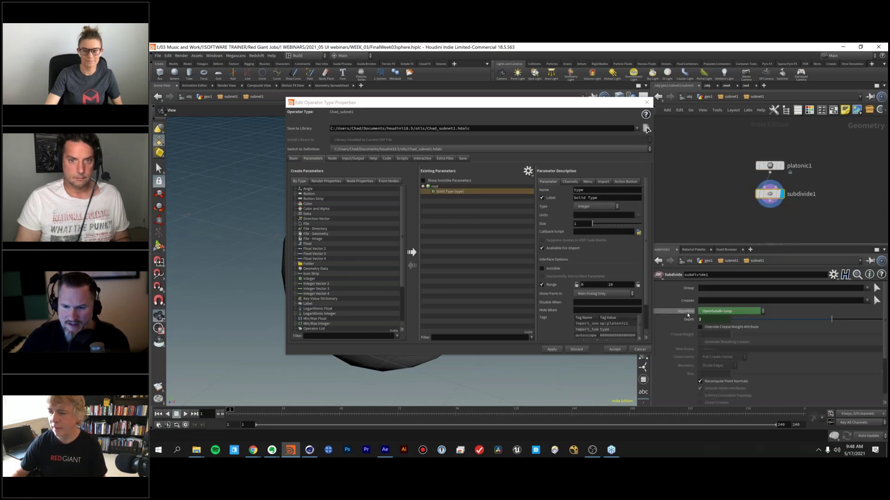
pyautogui.moveTo(485, 248); pyautogui.dragTo(485, 248)
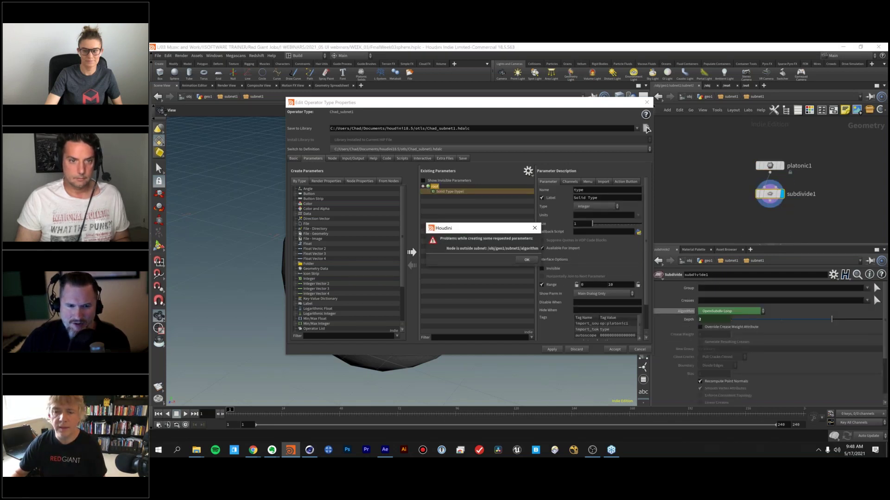
pyautogui.click(523, 260)
pyautogui.moveTo(689, 322); pyautogui.dragTo(473, 260)
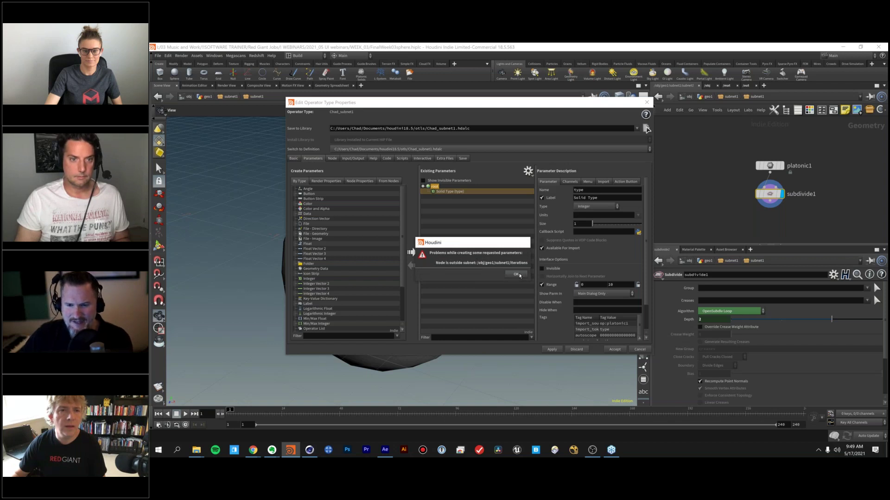
pyautogui.click(520, 276)
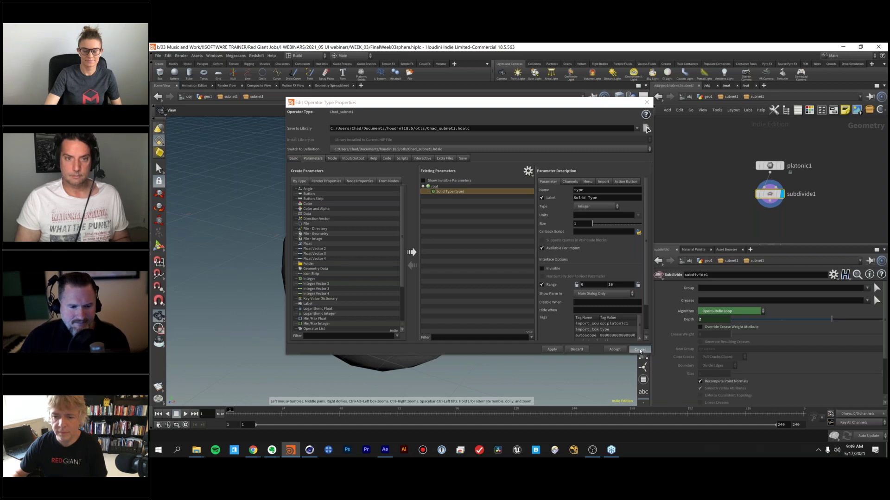
pyautogui.click(640, 350)
# Switch to Cinema 4D and try to load FinalWeek03sphere.hiplc as a Houdini Engine asset.
pyautogui.click(310, 452)
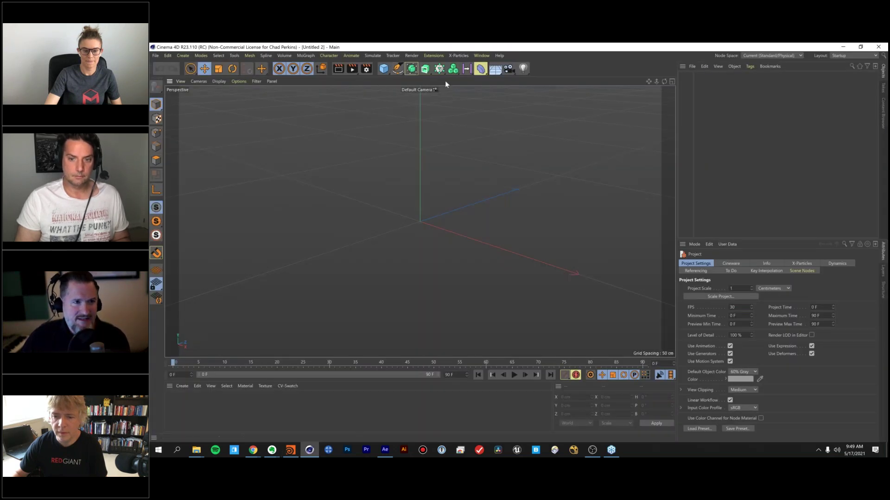
pyautogui.click(431, 57)
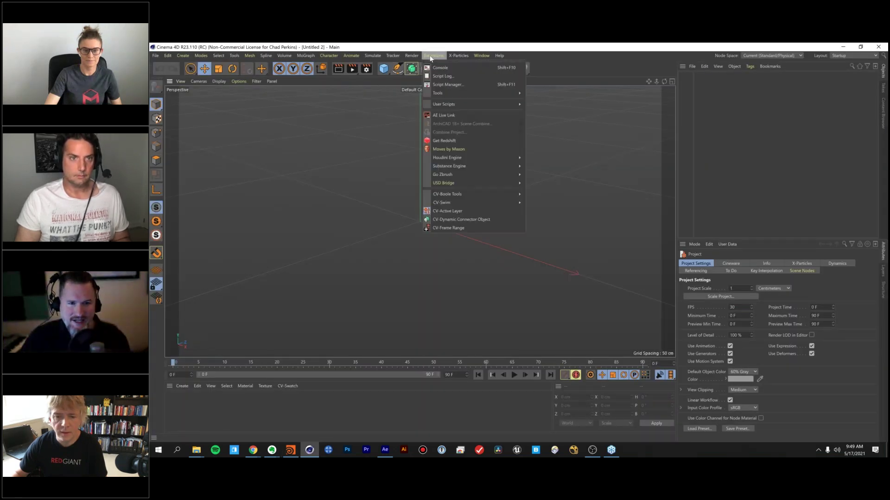
pyautogui.moveTo(487, 160)
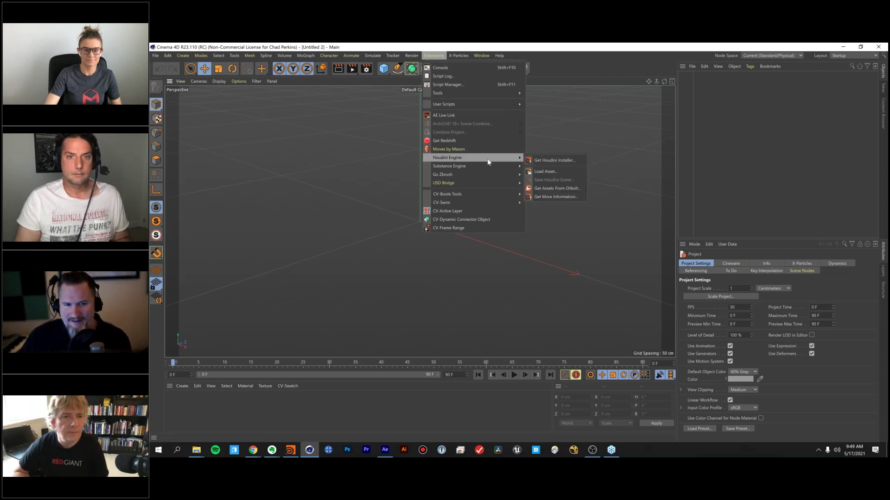
pyautogui.click(562, 174)
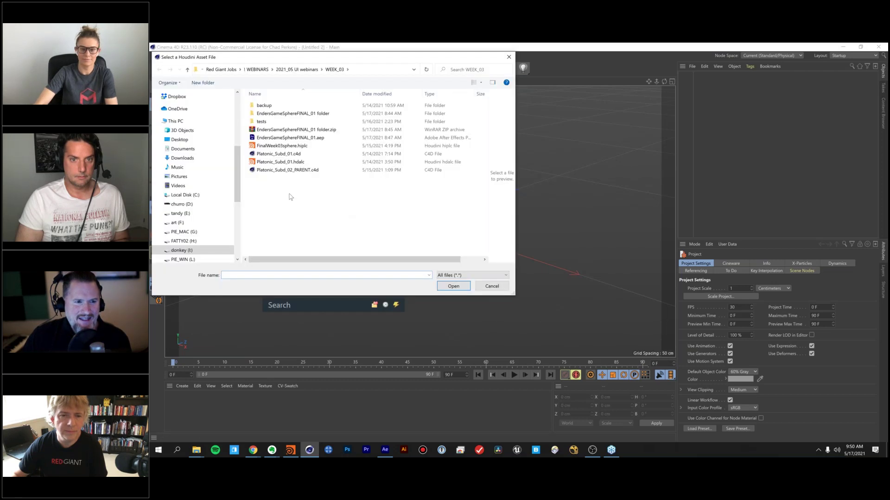
pyautogui.click(286, 147)
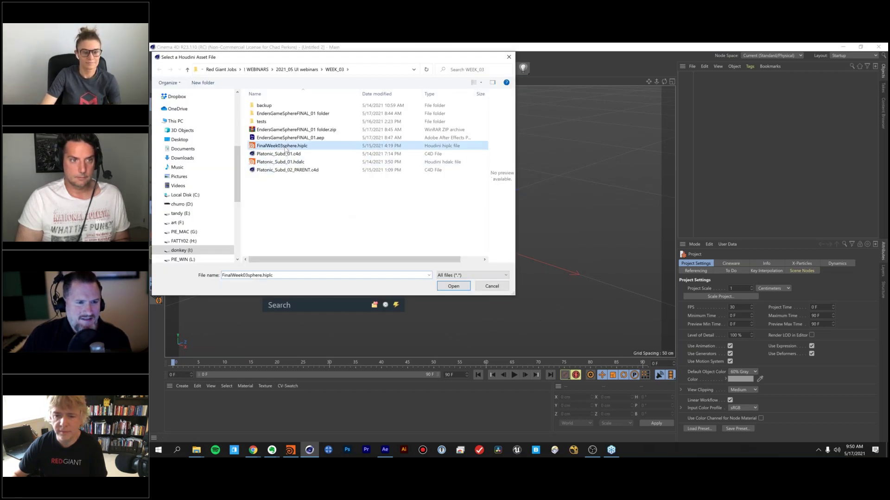
pyautogui.click(453, 287)
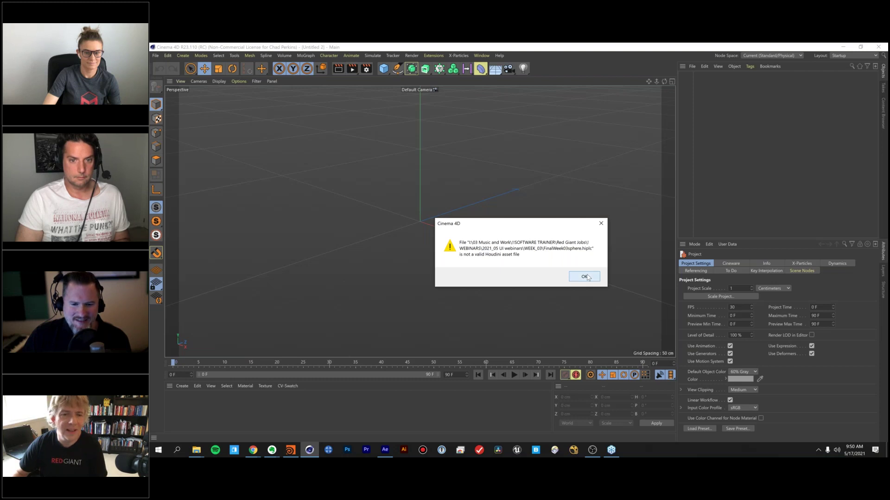
pyautogui.click(585, 277)
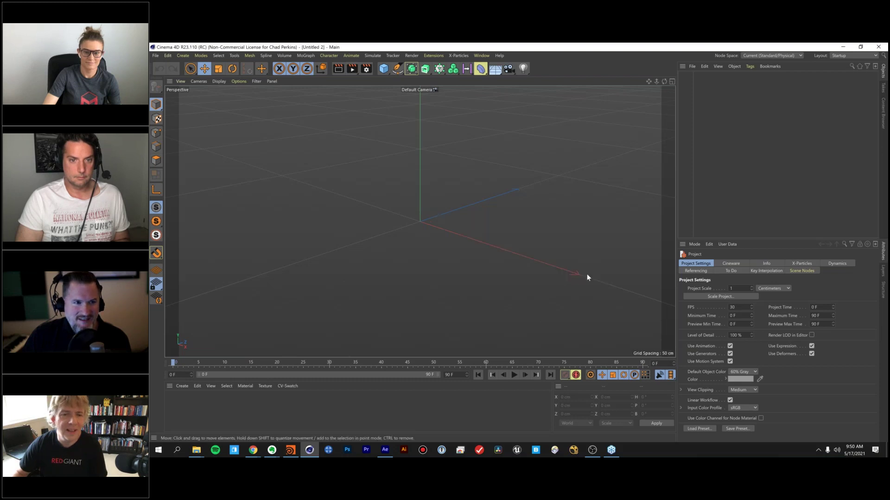
# Switch to After Effects, open the Platonic_Subd_01.c4d footage for editing in Cinema 4D, and frame the whole sphere.
pyautogui.click(384, 449)
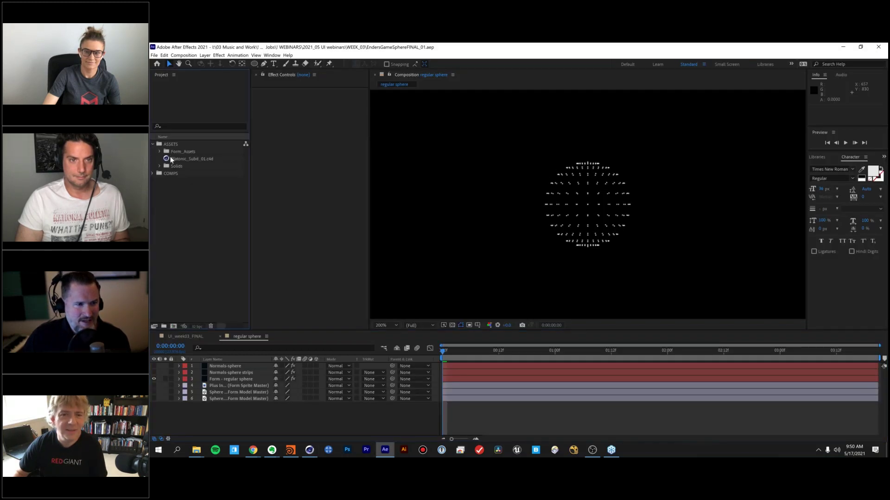
pyautogui.click(172, 160)
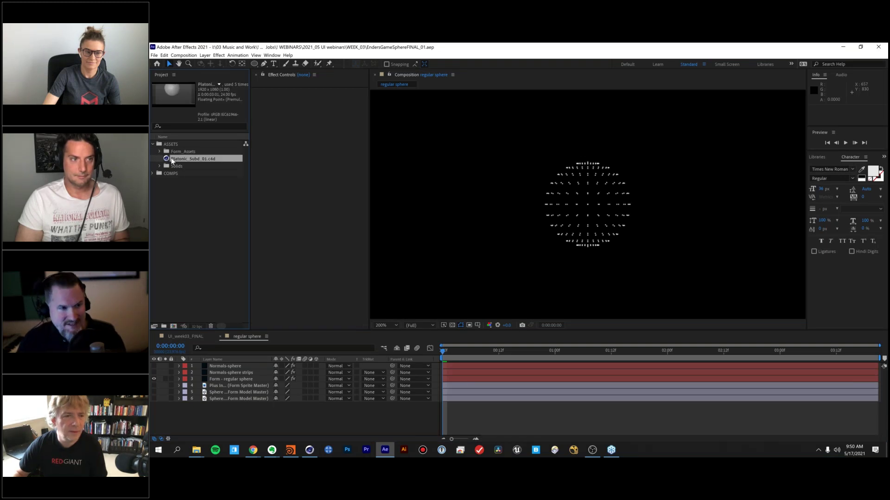
pyautogui.hotkey('ctrl', 'e')
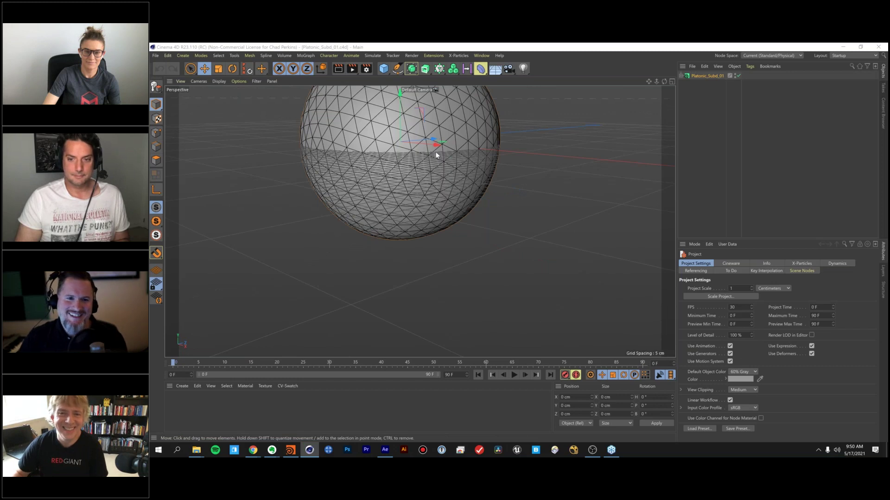
pyautogui.keyDown('alt'); pyautogui.moveTo(435, 152); pyautogui.dragTo(438, 246, button='middle'); pyautogui.keyUp('alt')
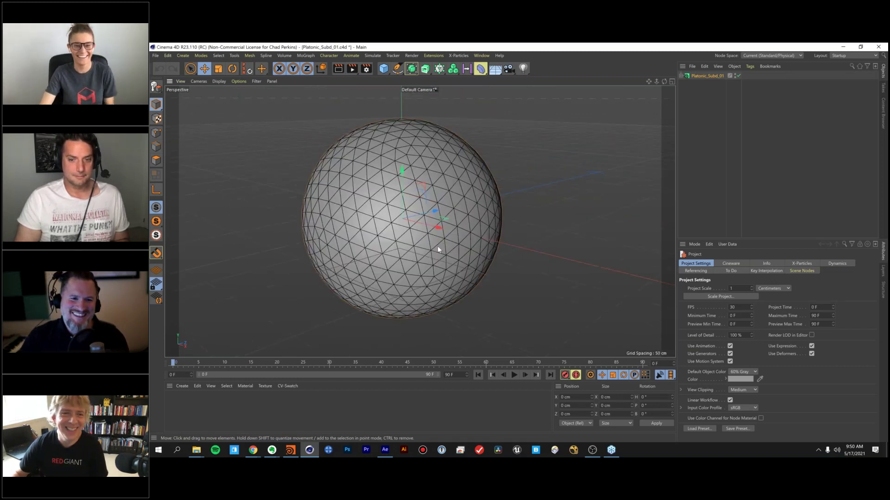
pyautogui.keyDown('alt'); pyautogui.moveTo(438, 246); pyautogui.dragTo(440, 247); pyautogui.keyUp('alt')
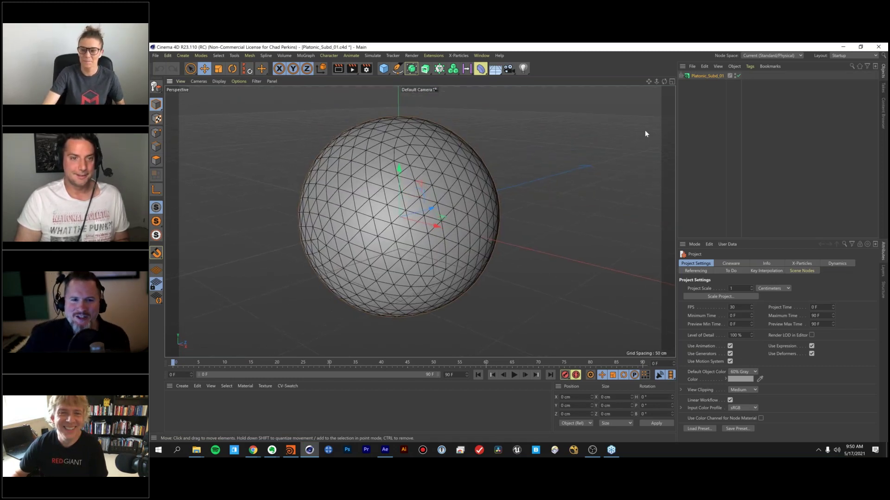
# Try the Houdini Catmull-Clark algorithm in Platonic_Subd_01's asset parameters and restore OpenSubdiv Loop.
pyautogui.click(703, 76)
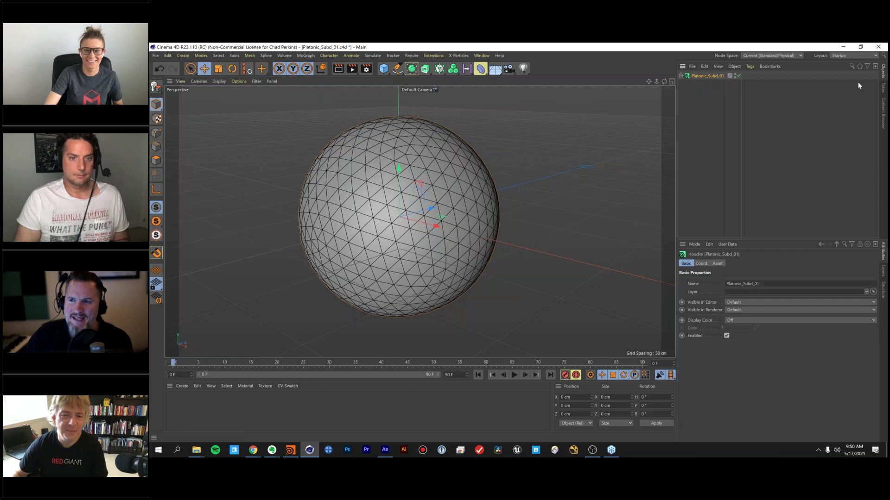
pyautogui.click(717, 263)
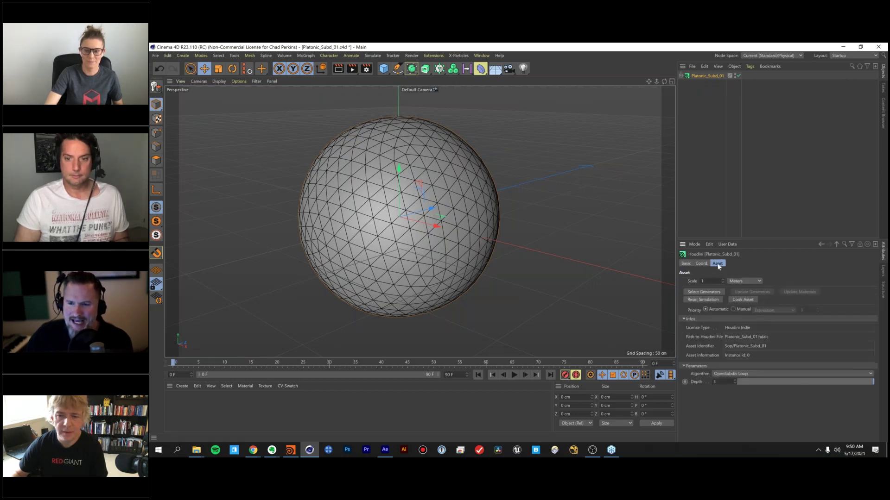
pyautogui.click(736, 372)
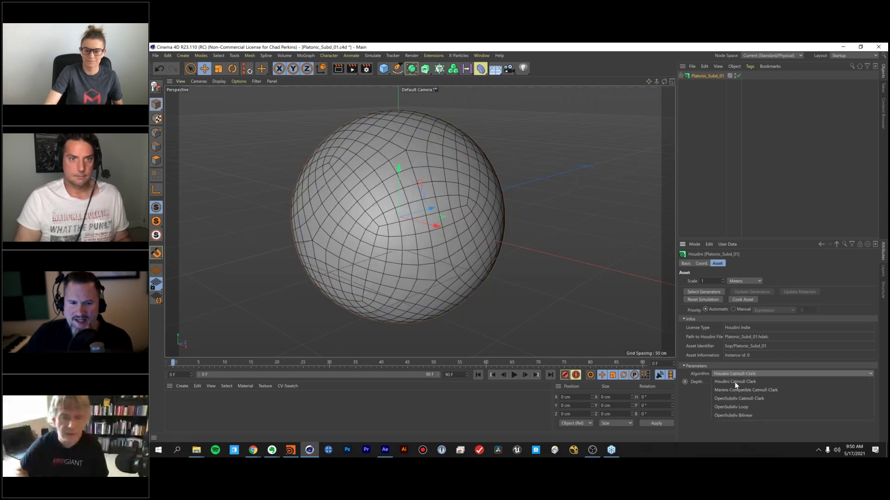
pyautogui.click(738, 391)
pyautogui.click(735, 407)
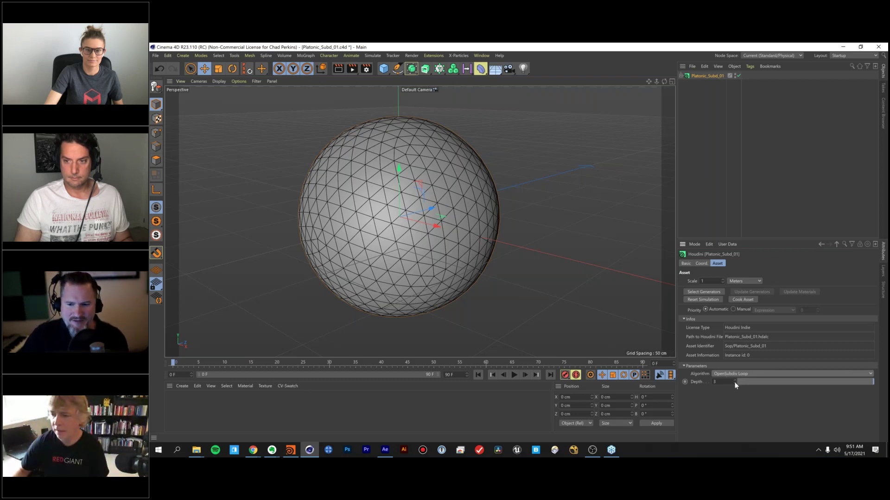
# Try a different subdivision Depth on the Platonic_Subd_01 asset and restore it to 3.
pyautogui.click(735, 383)
pyautogui.click(735, 380)
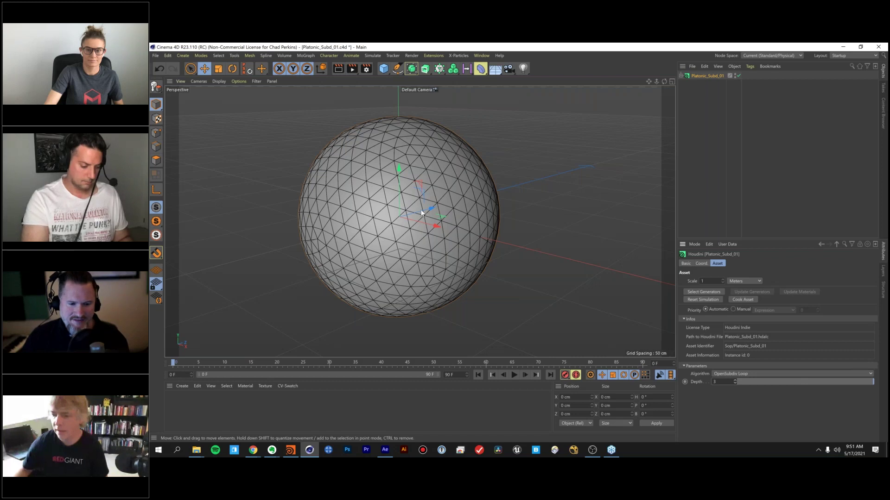
pyautogui.moveTo(388, 451)
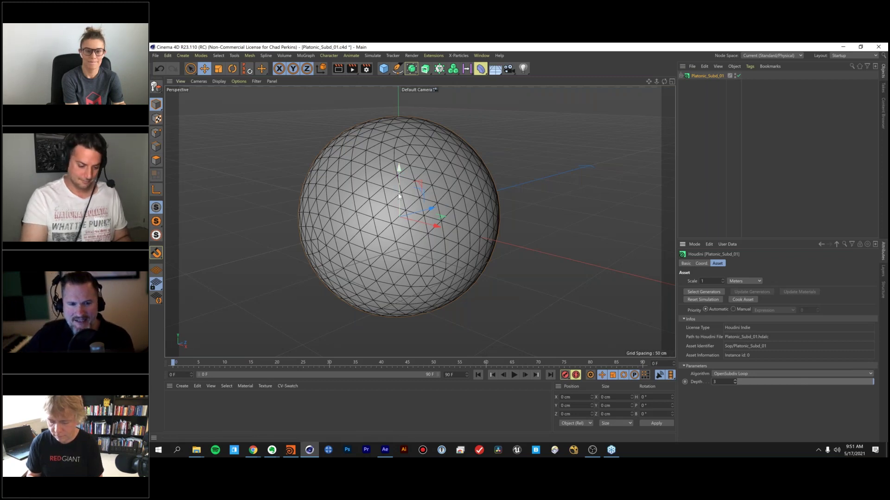
pyautogui.click(735, 383)
pyautogui.click(735, 380)
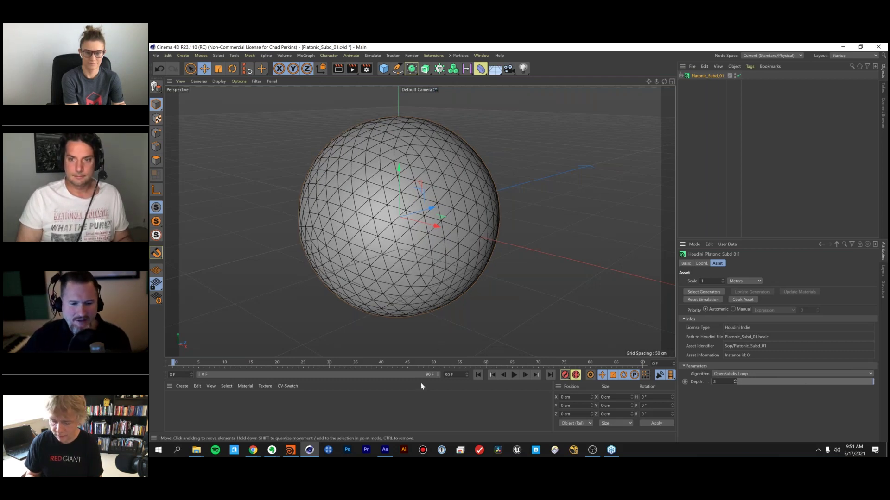
# Switch to After Effects and compare the Normals-sphere strips and Normals-sphere layers by showing each one alone in the regular sphere composition.
pyautogui.click(384, 451)
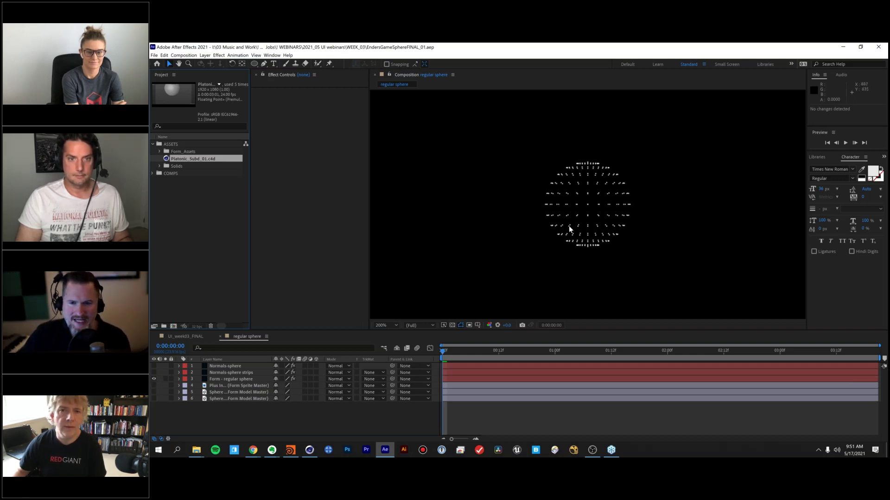
pyautogui.click(154, 373)
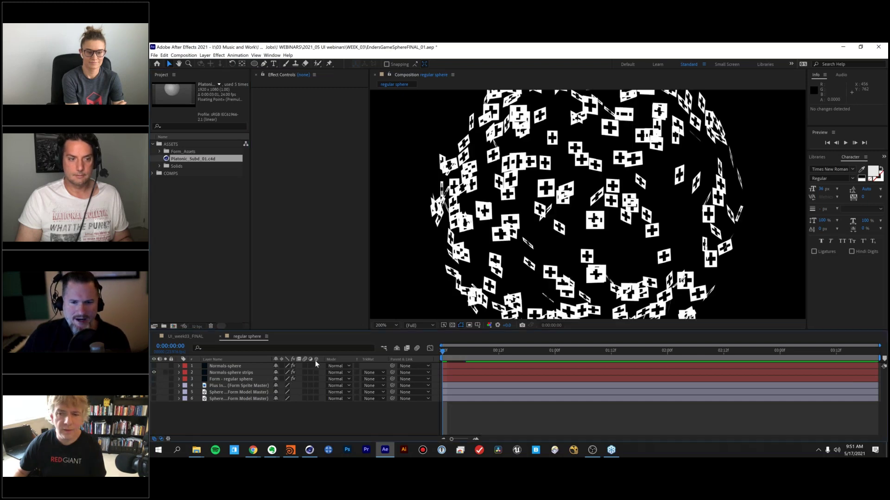
pyautogui.click(227, 372)
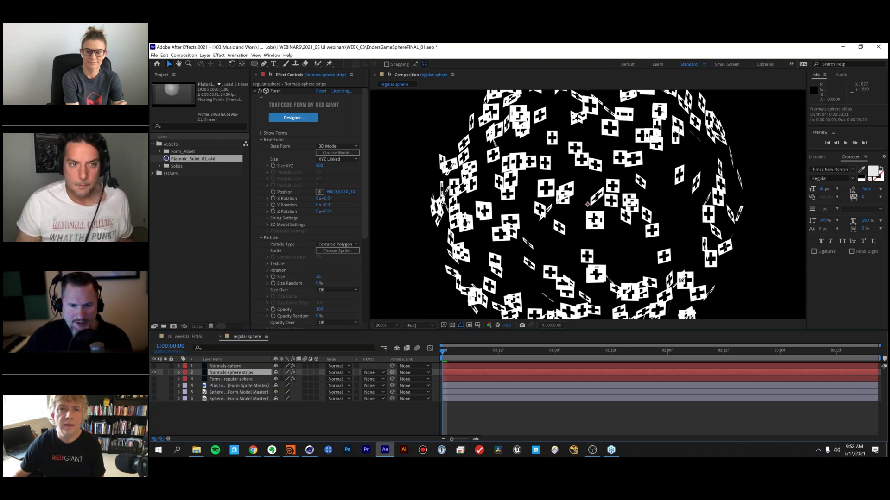
pyautogui.click(152, 371)
pyautogui.click(154, 366)
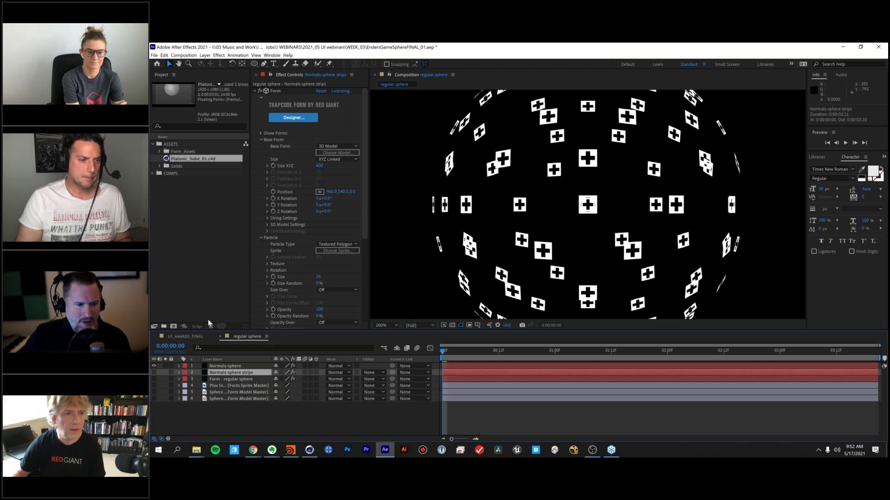
# Create a new composition with default settings and add a solid named Form with the Trapcode Form effect applied.
pyautogui.click(174, 326)
pyautogui.press('Return')
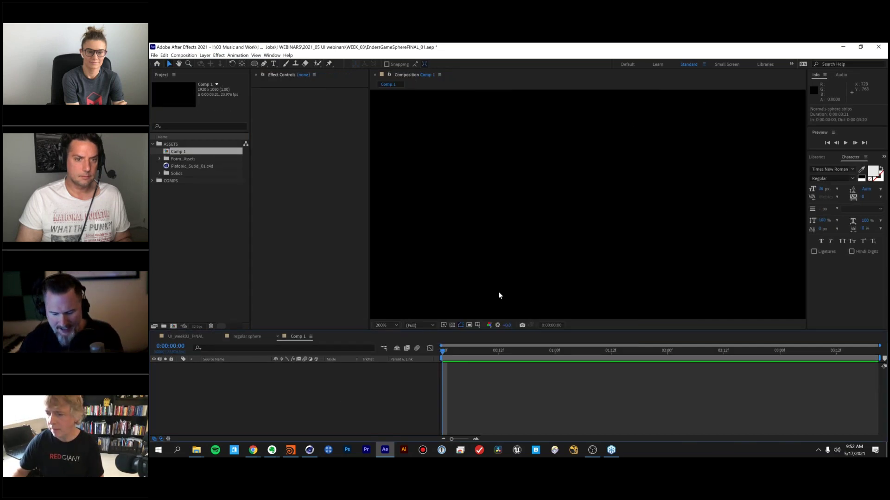
pyautogui.hotkey('ctrl', 'y')
pyautogui.write('Form')
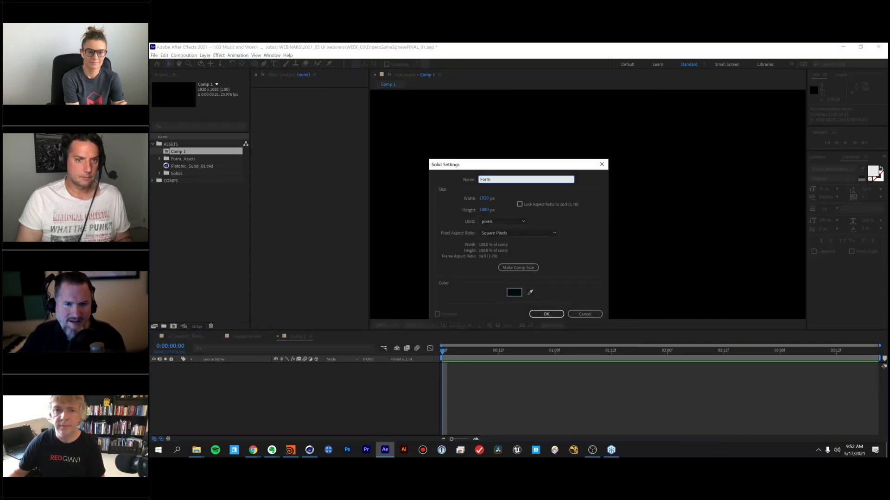
pyautogui.press('Return')
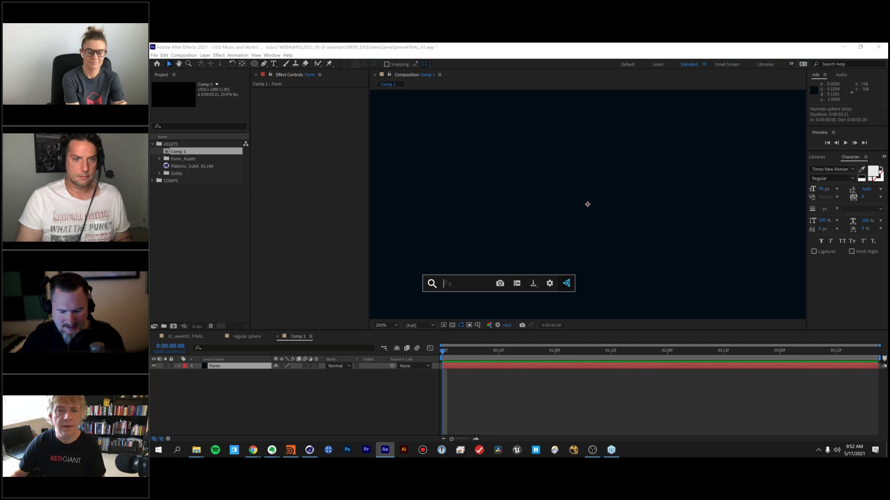
pyautogui.write('form')
pyautogui.press('Return')
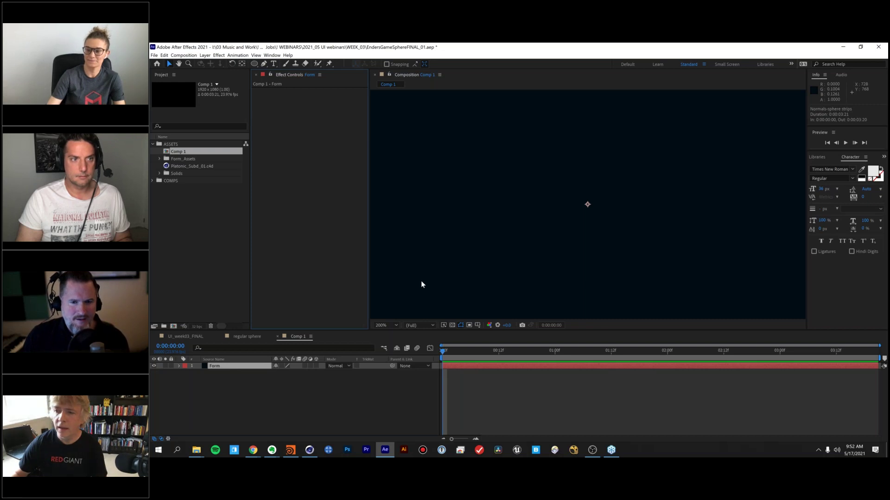
# Place Platonic_Subd_01.c4d in Comp 1 beneath the Form layer and zoom the composition view out to 100%.
pyautogui.click(182, 166)
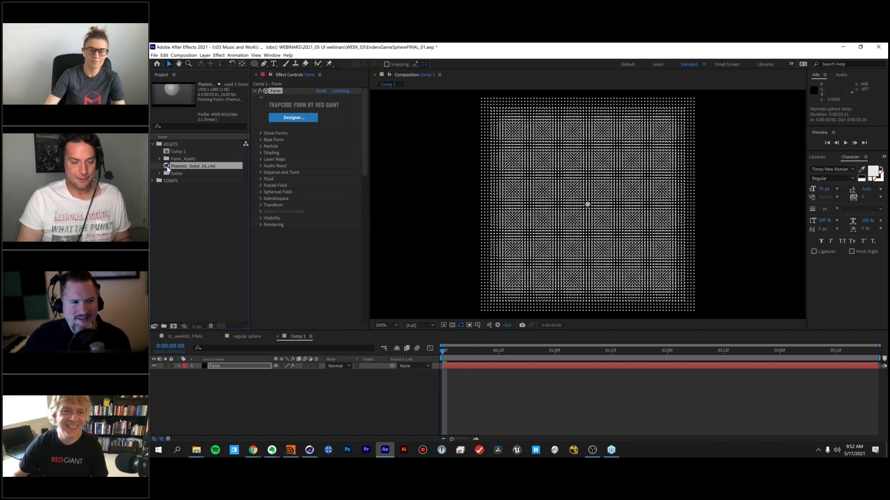
pyautogui.moveTo(176, 170); pyautogui.dragTo(177, 167)
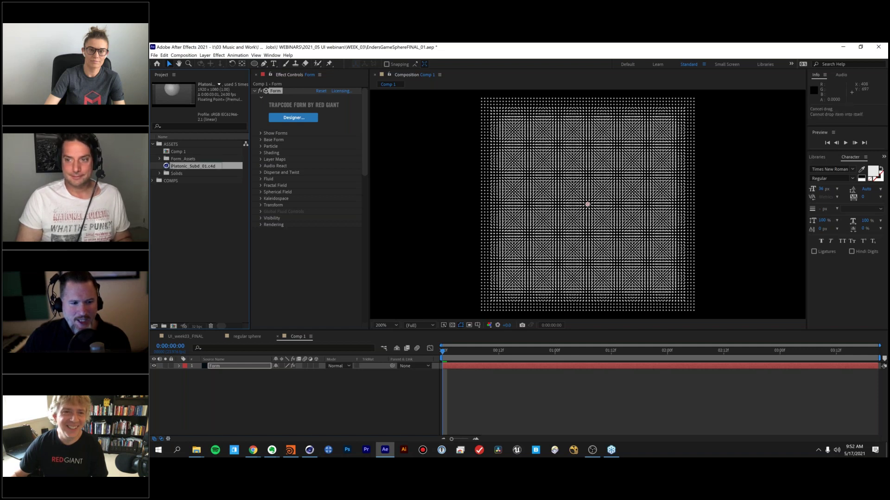
pyautogui.moveTo(250, 316); pyautogui.dragTo(247, 390)
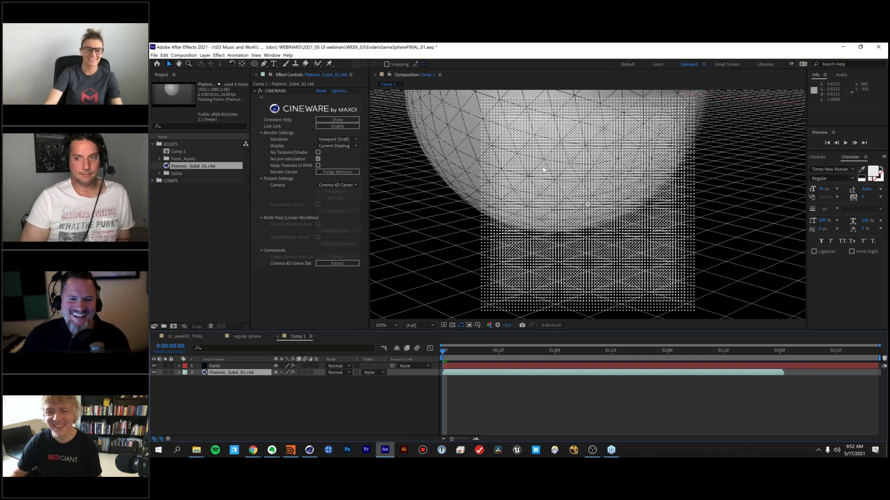
pyautogui.press(',')
pyautogui.press(',')
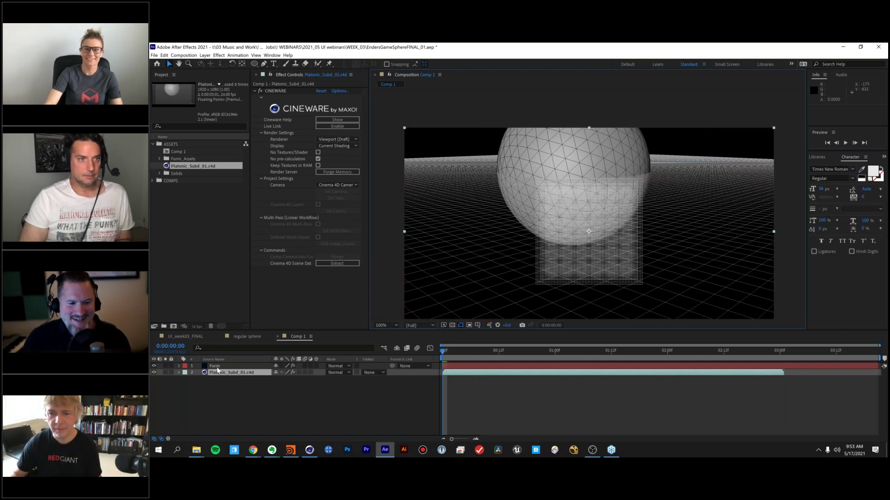
# Set the Cineware renderer of the Platonic_Subd_01.c4d layer to Current and hide the layer.
pyautogui.click(154, 372)
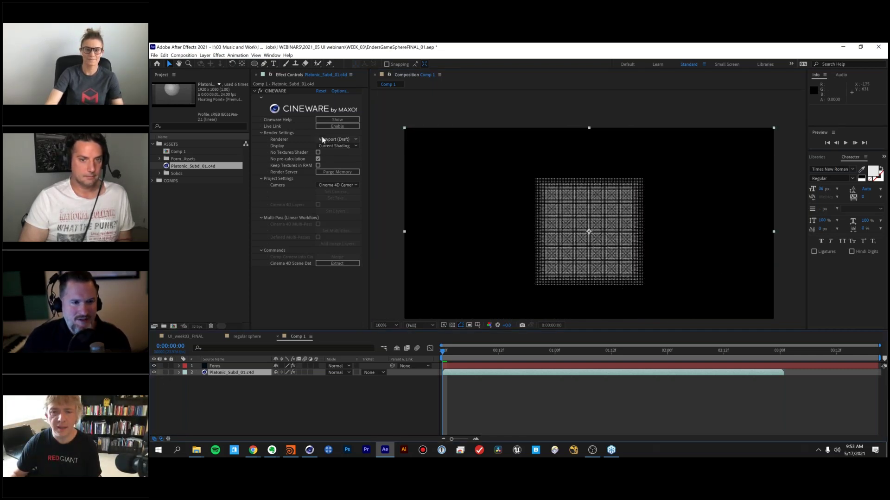
pyautogui.click(334, 140)
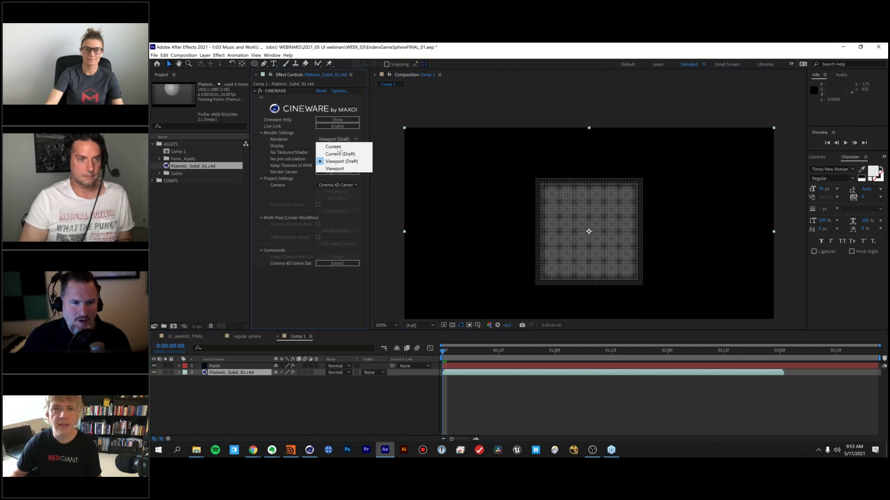
pyautogui.click(336, 147)
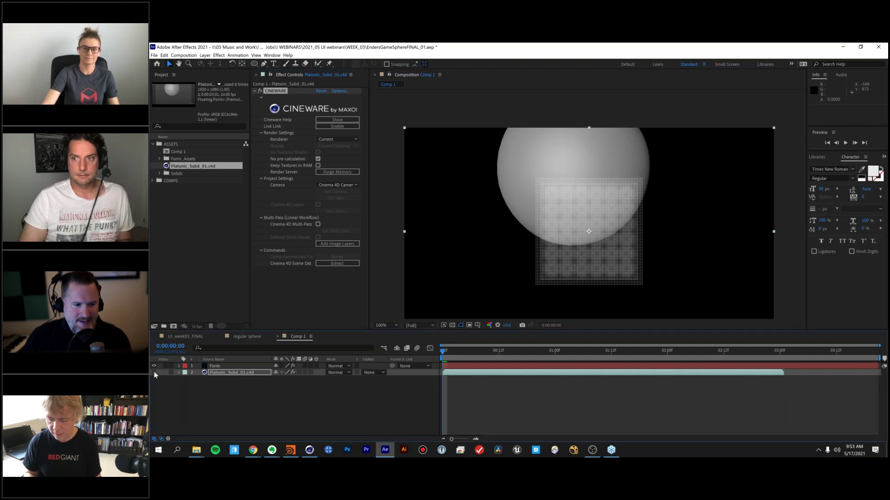
pyautogui.click(154, 372)
# Set the Base Form of the Form layer in Comp 1 to 3D Model and use the Platonic_Subd_01.c4d layer as its model.
pyautogui.click(227, 366)
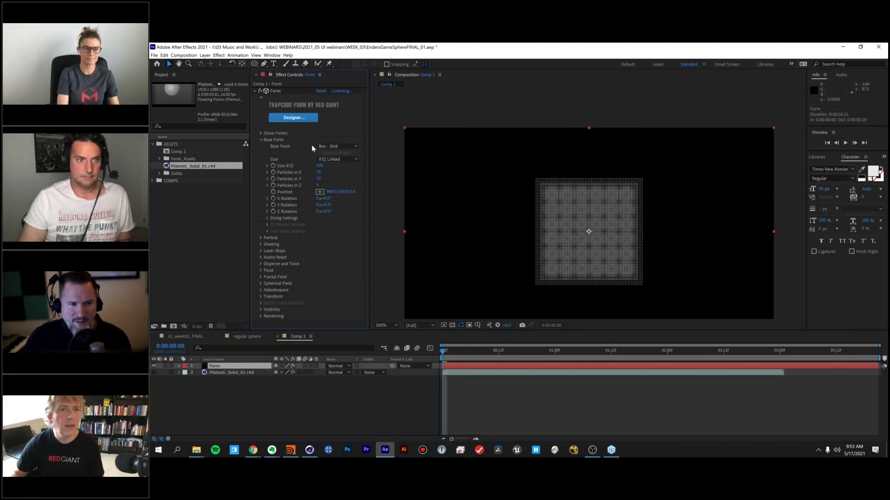
pyautogui.click(338, 146)
pyautogui.click(341, 176)
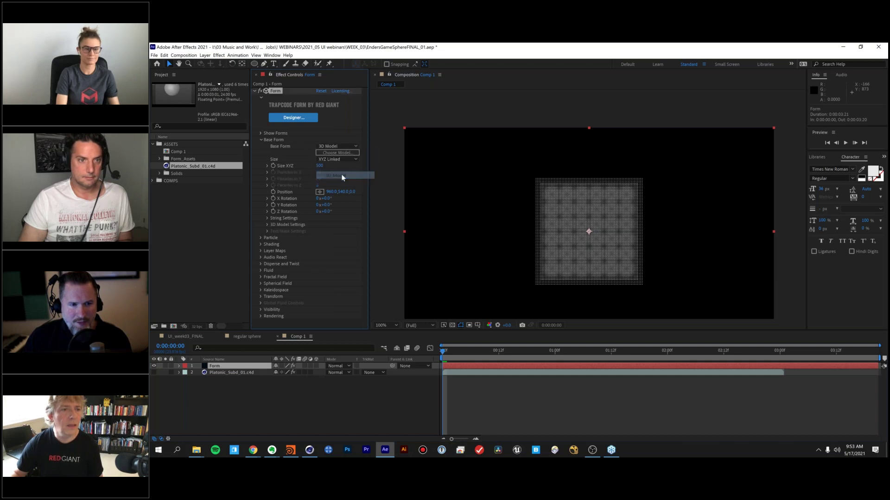
pyautogui.click(268, 225)
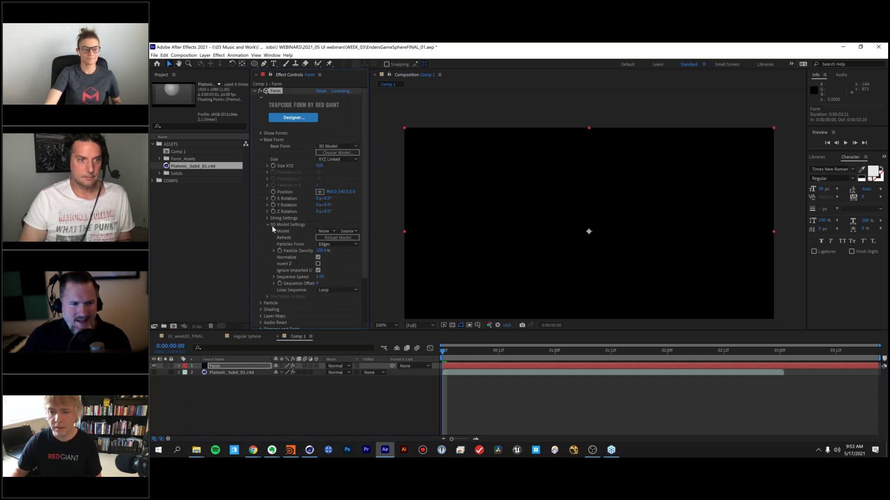
pyautogui.click(328, 230)
pyautogui.click(344, 254)
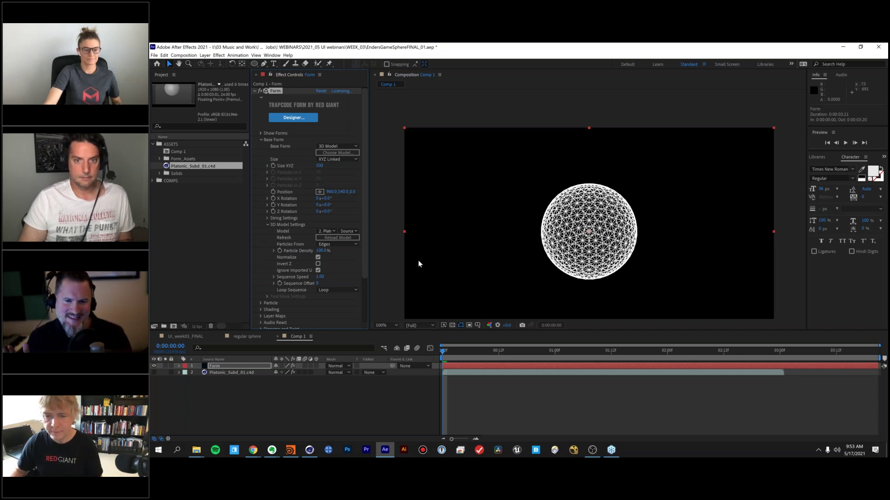
# Switch to Houdini and Cinema 4D to examine the subdivided sphere's vertices, and return to After Effects.
pyautogui.click(290, 450)
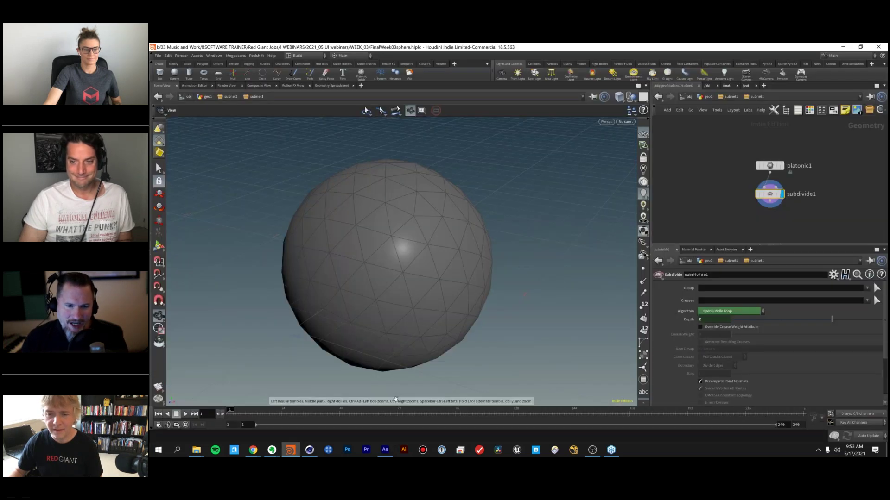
pyautogui.click(312, 452)
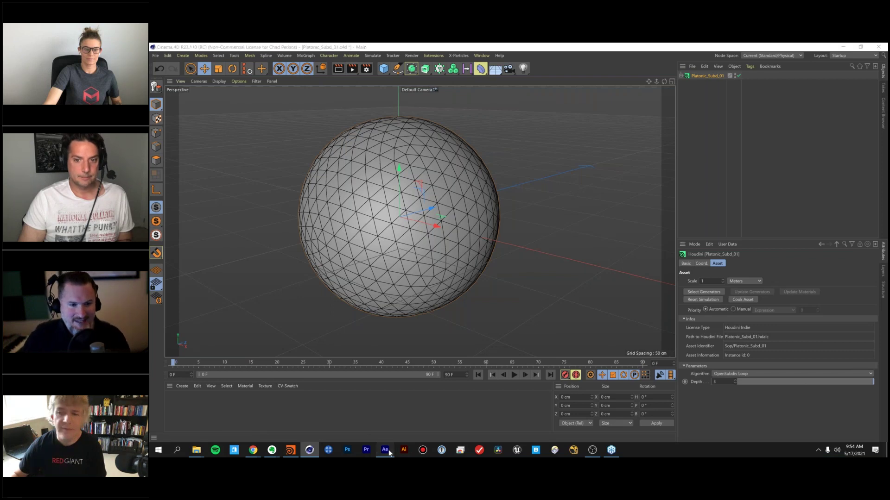
pyautogui.click(388, 452)
# Set Particles From to Vertices in the 3D Model Settings and expand the Show Forms section of the effect.
pyautogui.click(346, 245)
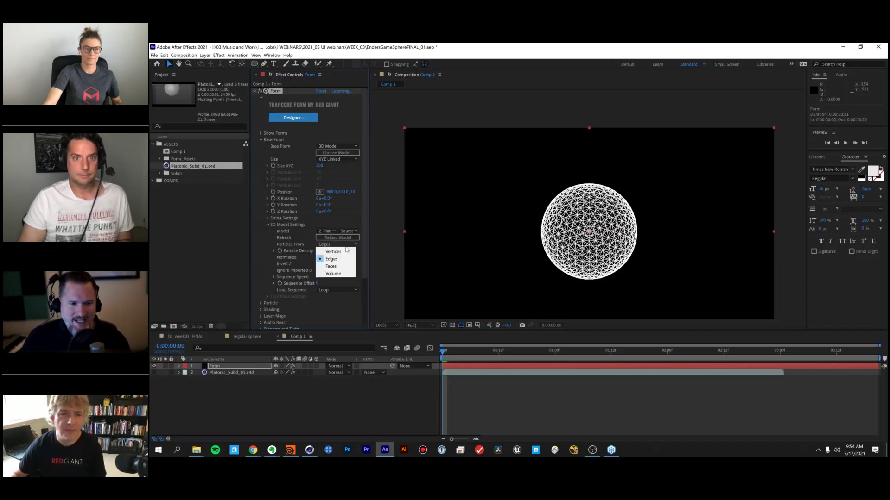
pyautogui.click(345, 255)
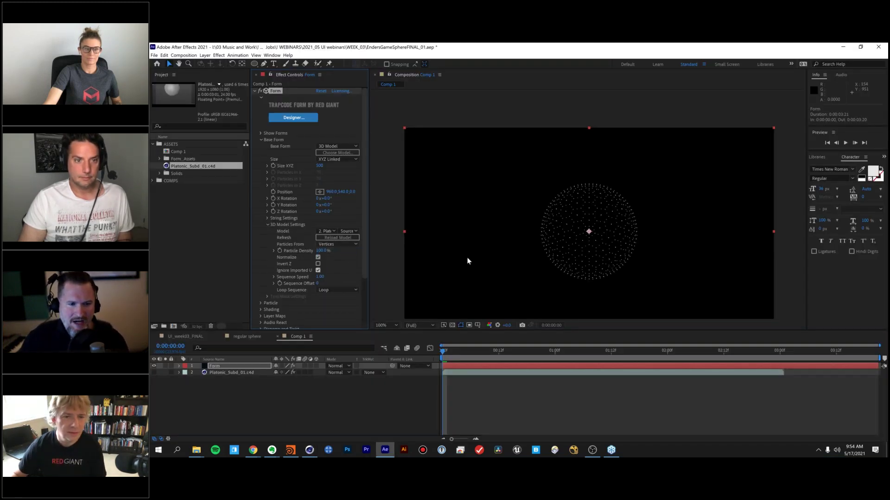
pyautogui.scroll(1, 580, 241)
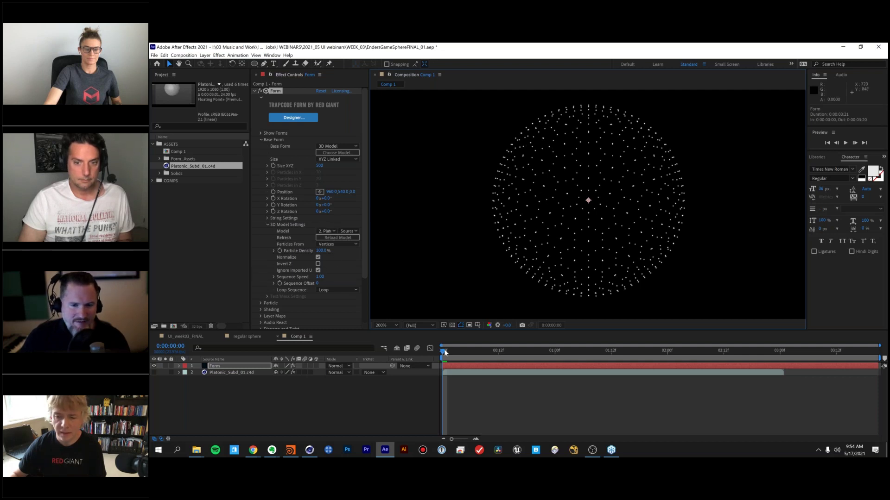
pyautogui.press('space')
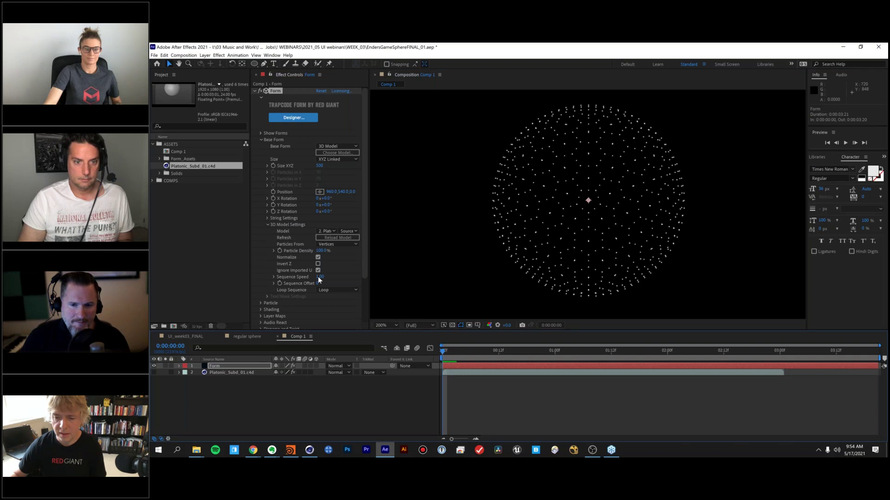
pyautogui.click(261, 133)
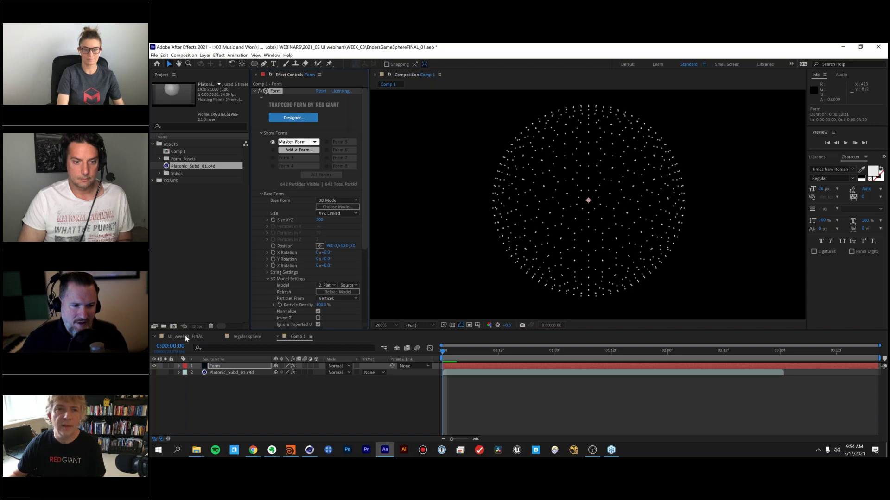
# Solo the Form layer in the UI_week03_FINAL composition and raise the viewer's exposure to brighten the sphere.
pyautogui.click(185, 336)
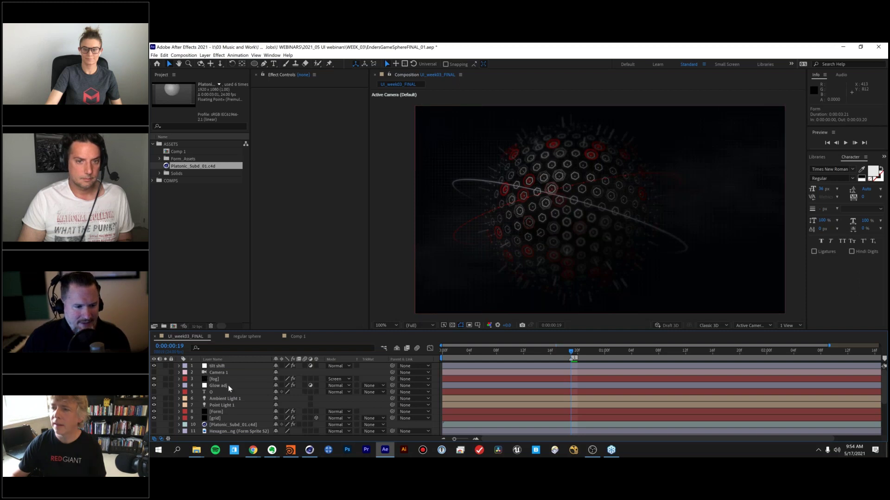
pyautogui.click(219, 412)
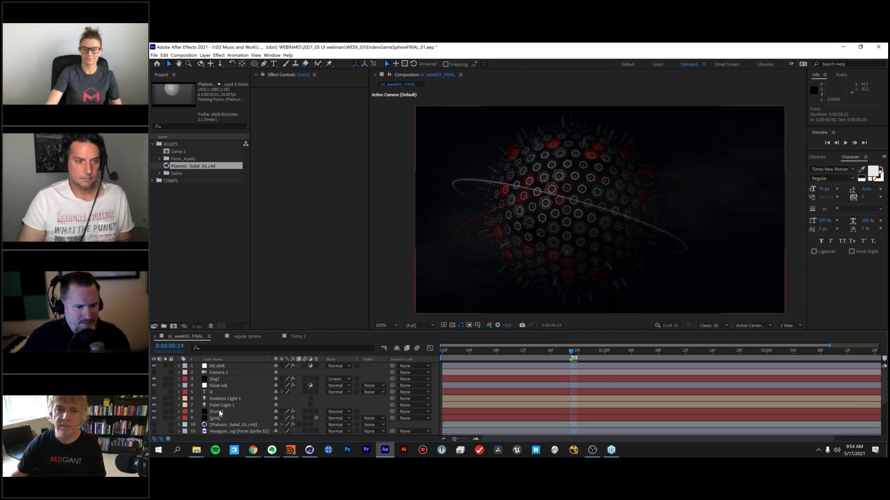
pyautogui.click(165, 412)
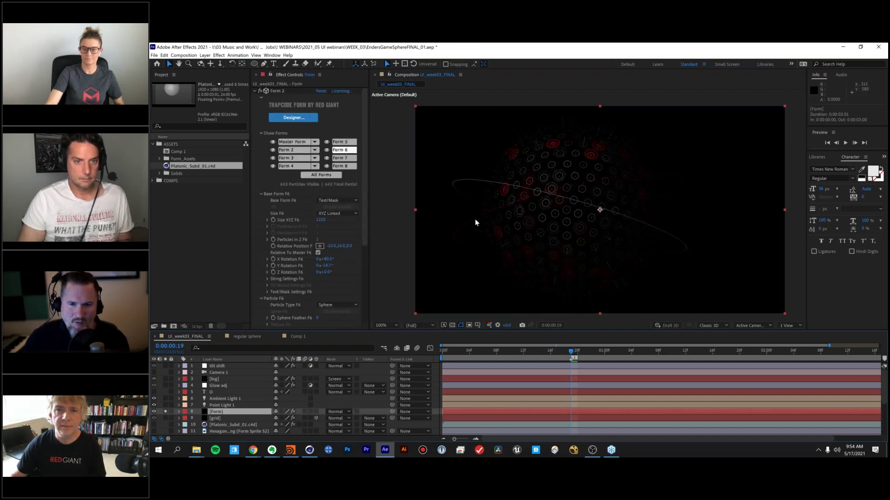
pyautogui.moveTo(507, 326); pyautogui.dragTo(535, 325)
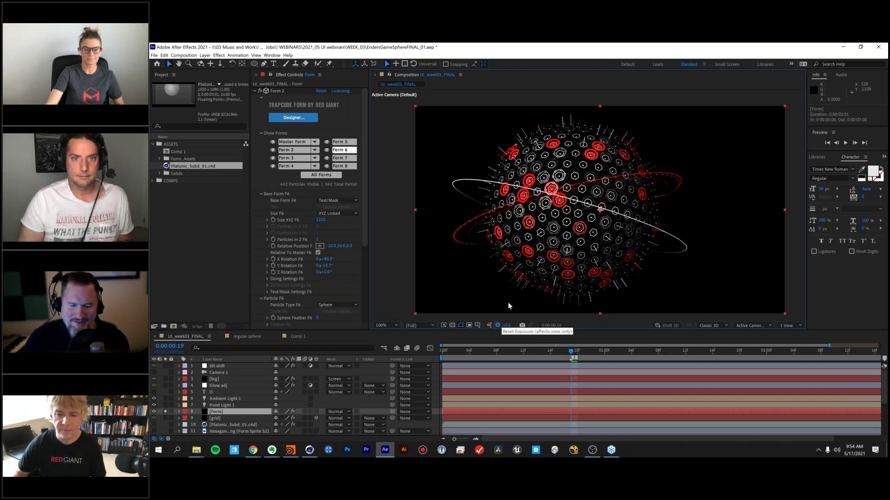
pyautogui.moveTo(527, 239); pyautogui.dragTo(534, 240, button='middle')
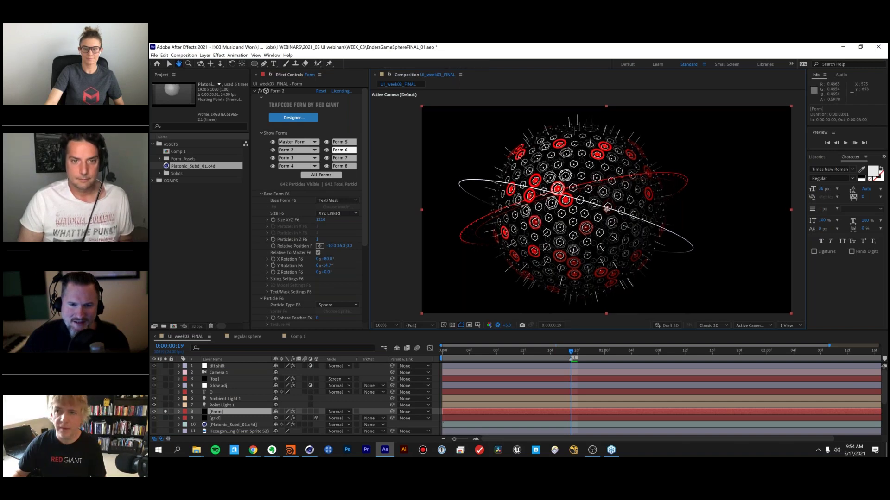
pyautogui.press('.')
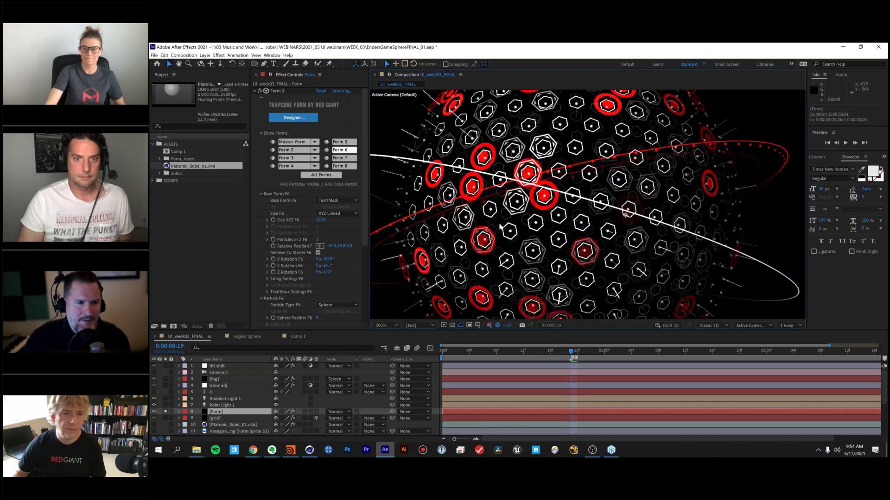
# Hide all forms except the Master Form in the Form effect and turn Form 2 back on.
pyautogui.click(326, 142)
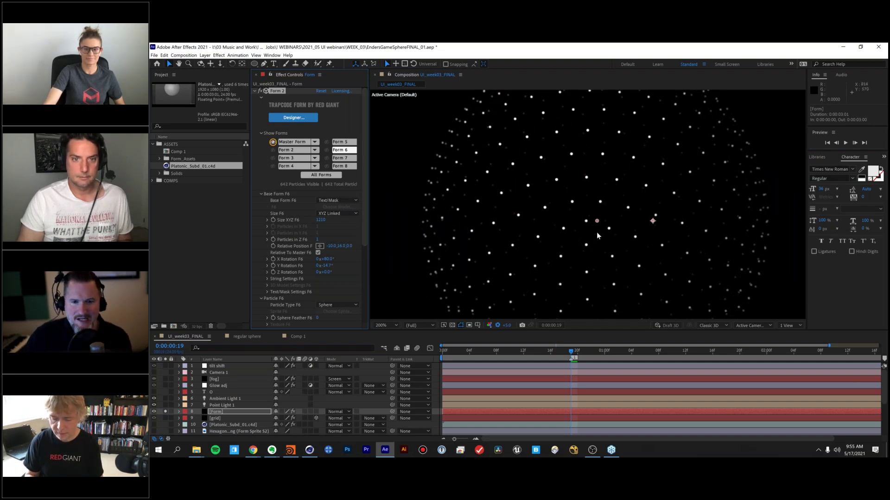
pyautogui.click(273, 150)
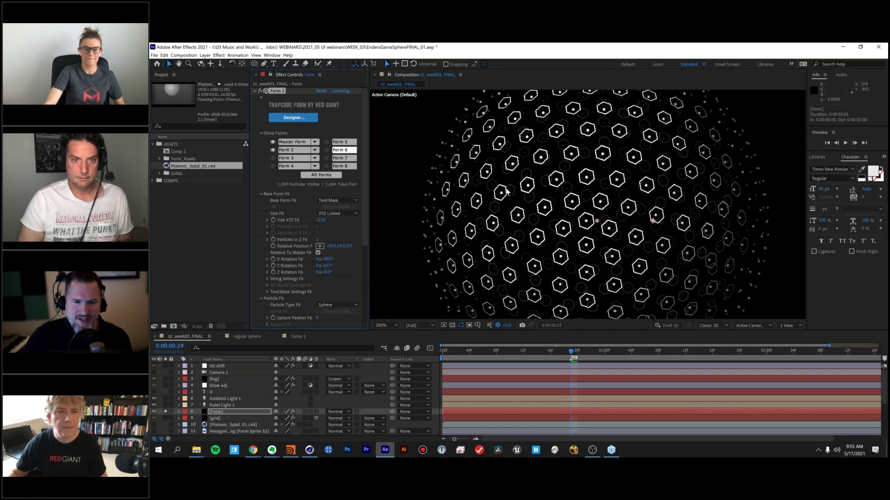
pyautogui.moveTo(364, 232); pyautogui.dragTo(364, 242)
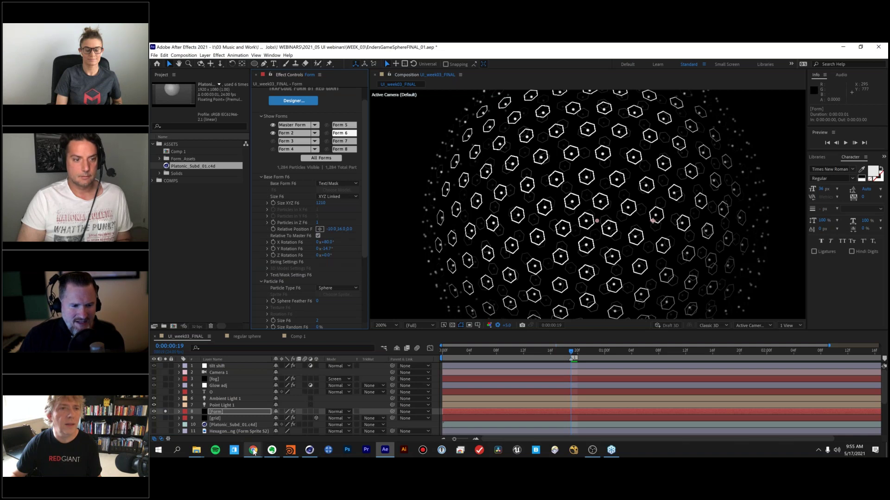
# Switch to Chrome to study the Ender's Game sphere hologram reference image and return to After Effects.
pyautogui.moveTo(254, 452)
pyautogui.click(292, 419)
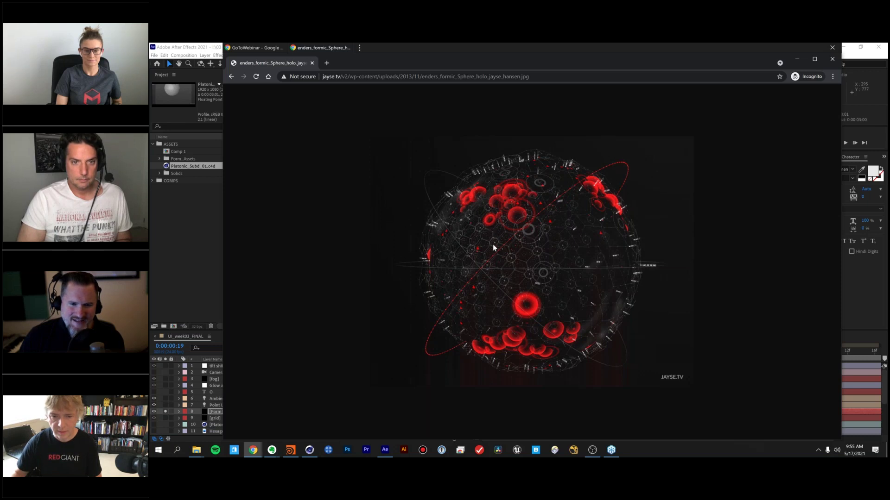
pyautogui.click(208, 262)
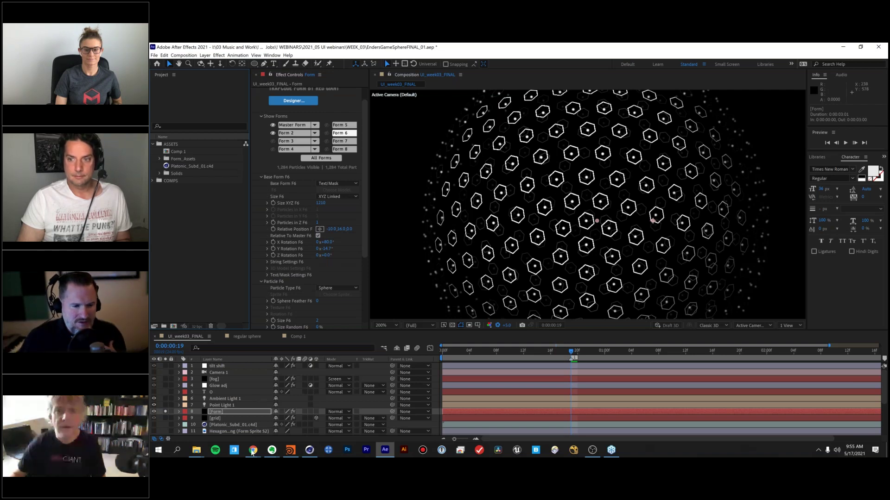
pyautogui.click(253, 451)
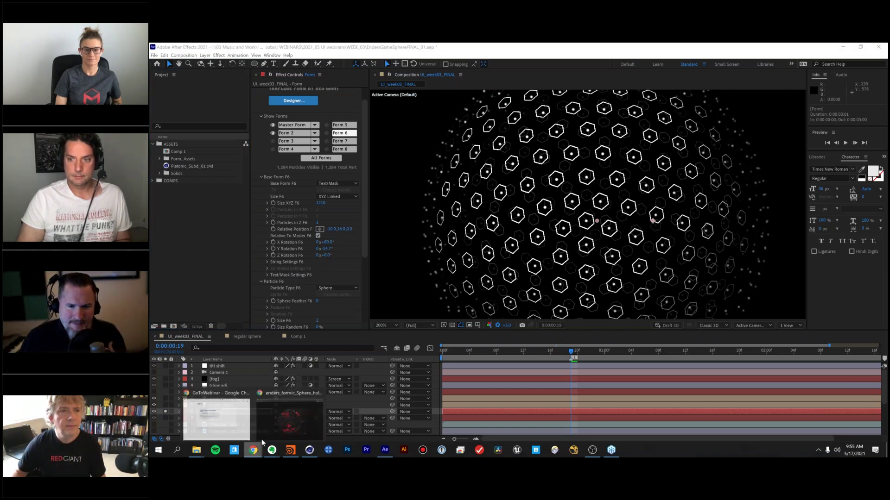
pyautogui.click(264, 436)
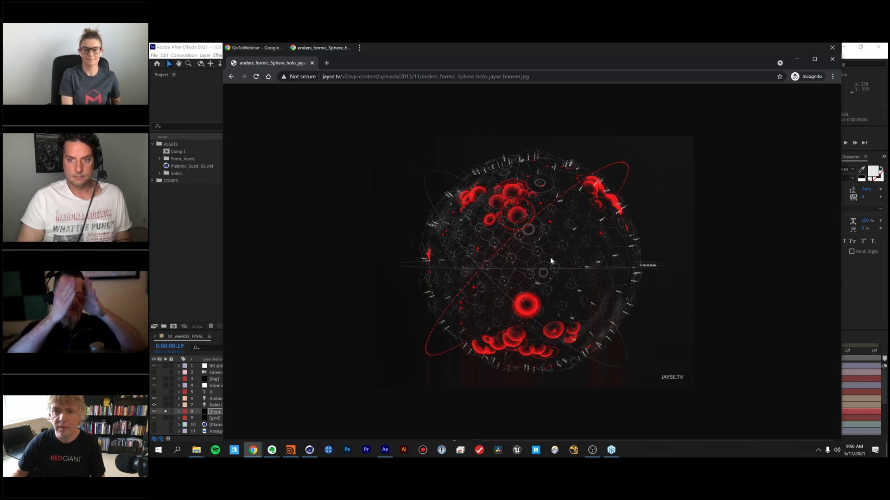
pyautogui.click(212, 249)
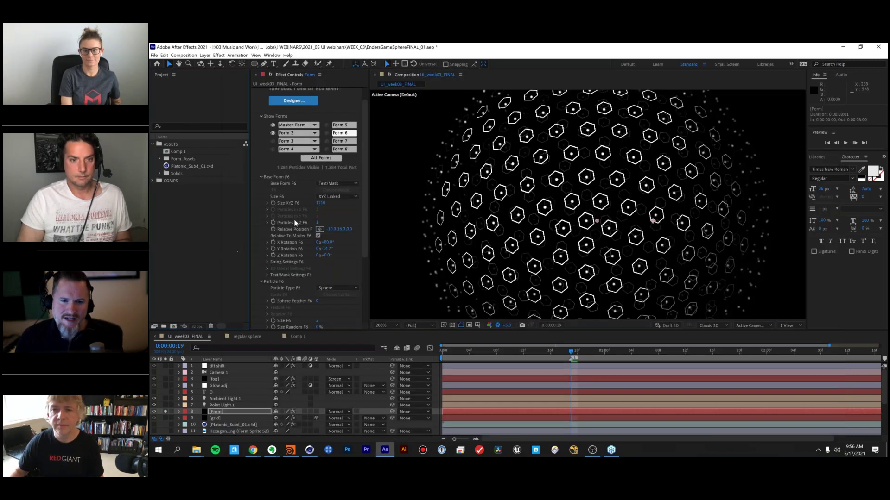
# Turn on Form 3, inspect the particle Opacity Curve F6, and turn on Form 4.
pyautogui.click(273, 141)
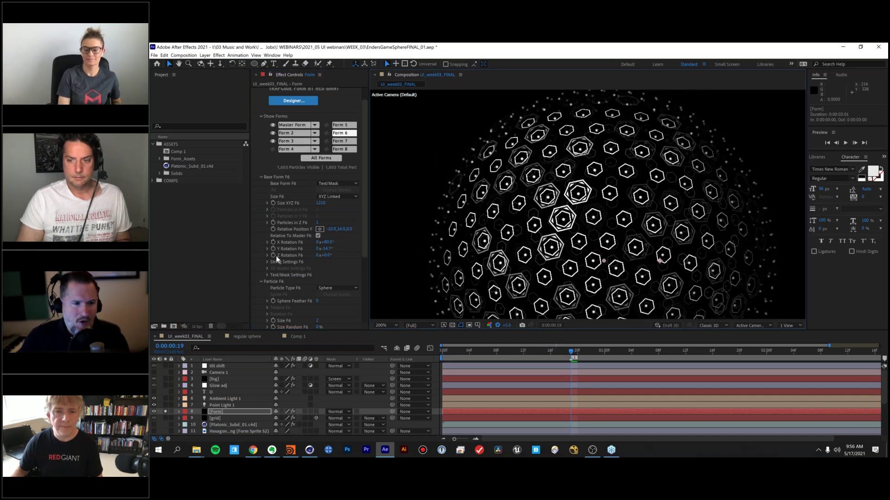
pyautogui.scroll(-3, 283, 263)
pyautogui.scroll(-1, 283, 265)
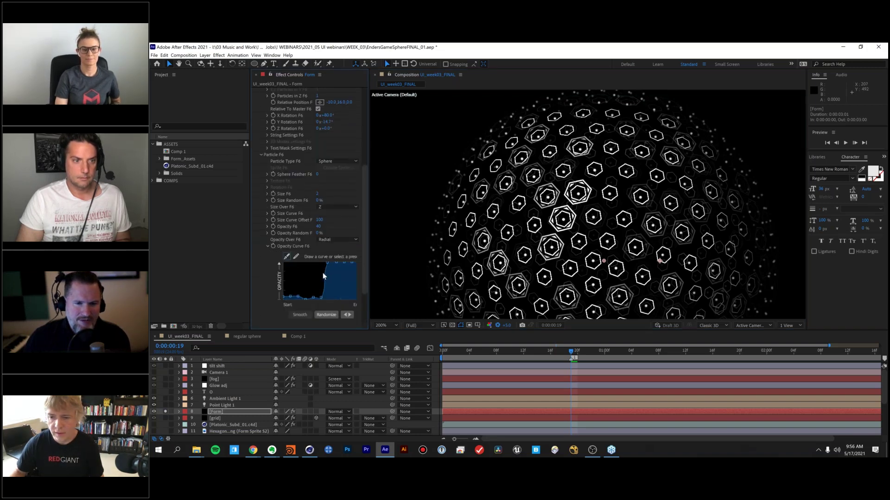
pyautogui.click(267, 246)
pyautogui.scroll(6, 304, 174)
pyautogui.click(273, 166)
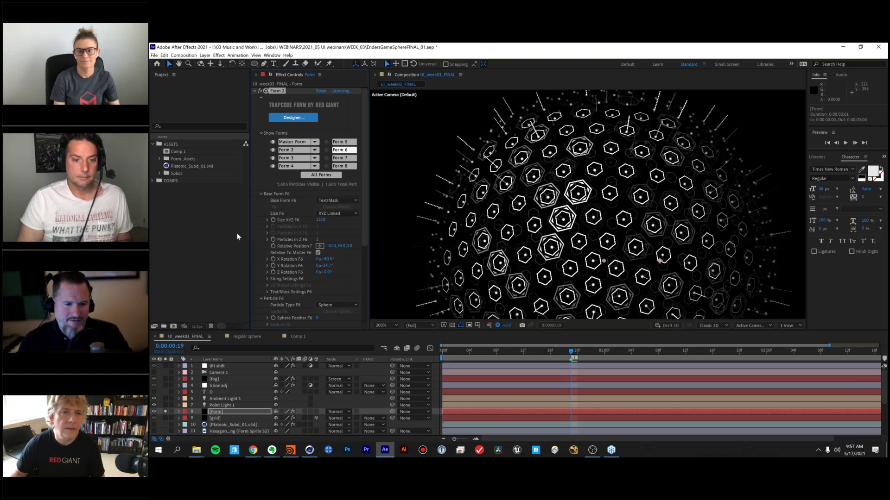
# Compare the lines around the reference hologram in Chrome with the spikes on the sphere in After Effects.
pyautogui.click(252, 450)
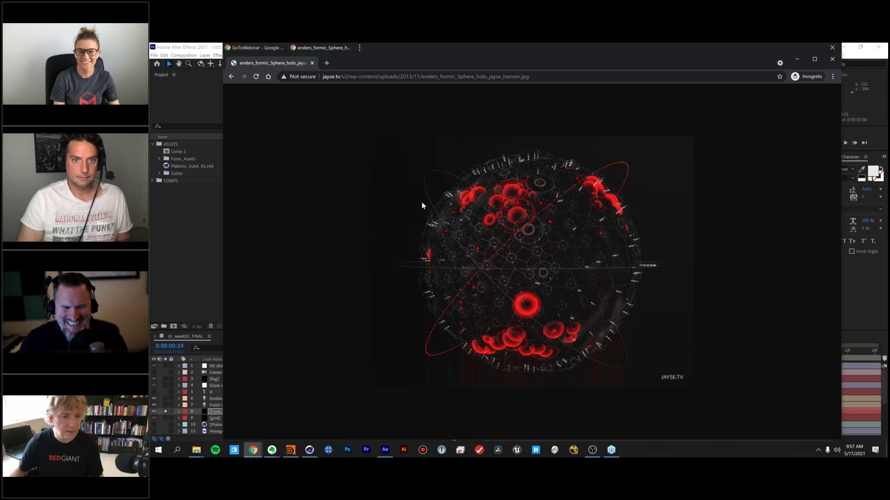
pyautogui.click(194, 258)
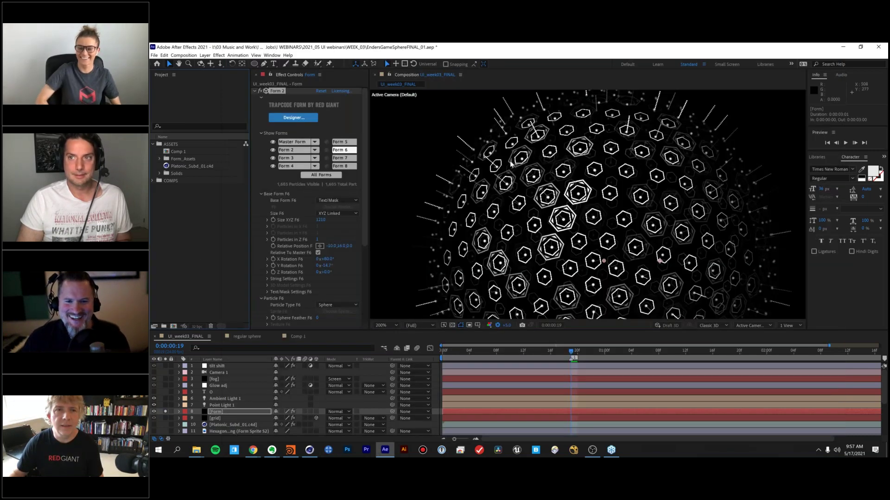
pyautogui.moveTo(628, 172)
pyautogui.mouseDown(button='middle')
pyautogui.moveTo(614, 205)
pyautogui.moveTo(624, 200)
pyautogui.moveTo(626, 178)
pyautogui.mouseUp(button='middle')
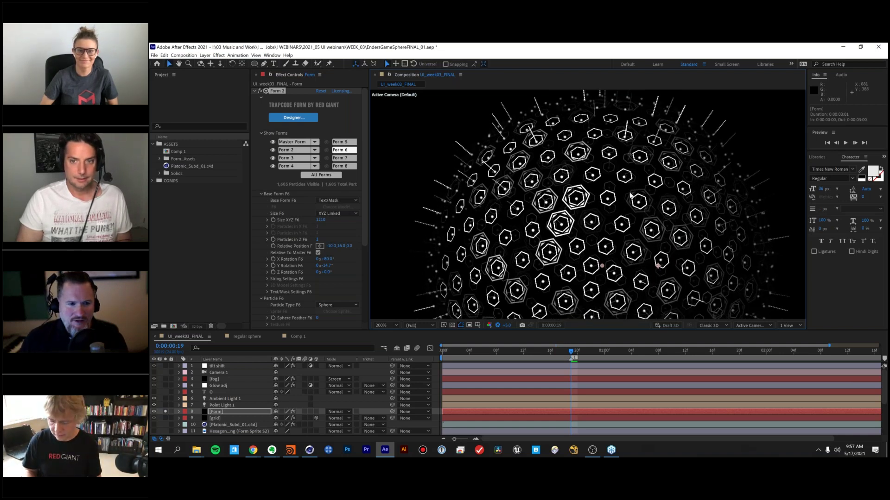
# Select Form 4 and examine its Base Form and 3D Model Settings, including the particle source and density.
pyautogui.click(286, 167)
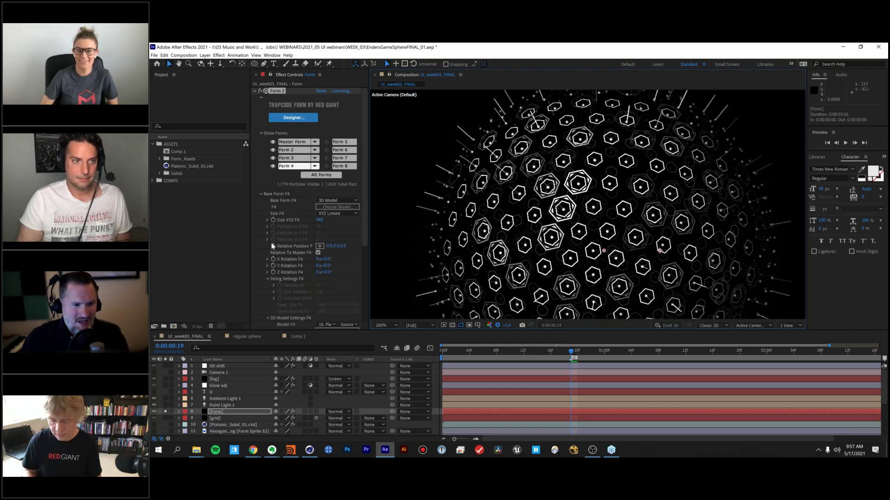
pyautogui.click(267, 277)
pyautogui.scroll(-2, 268, 279)
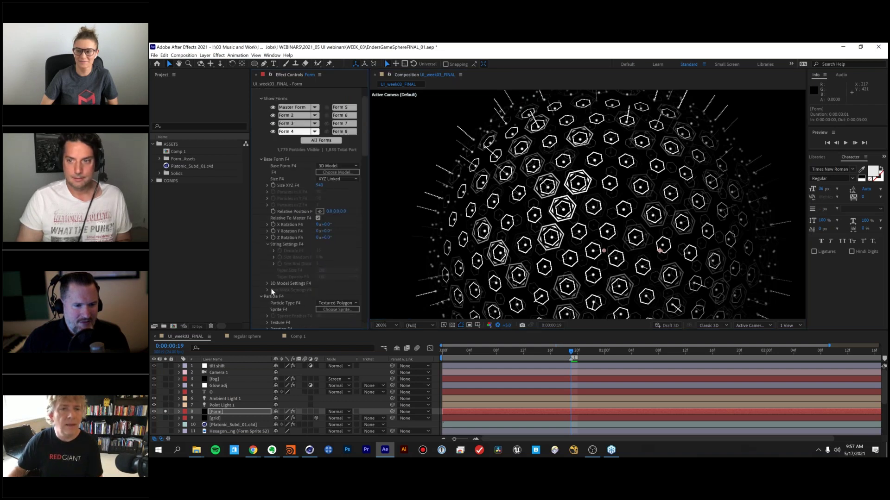
pyautogui.click(267, 284)
pyautogui.scroll(-1, 296, 291)
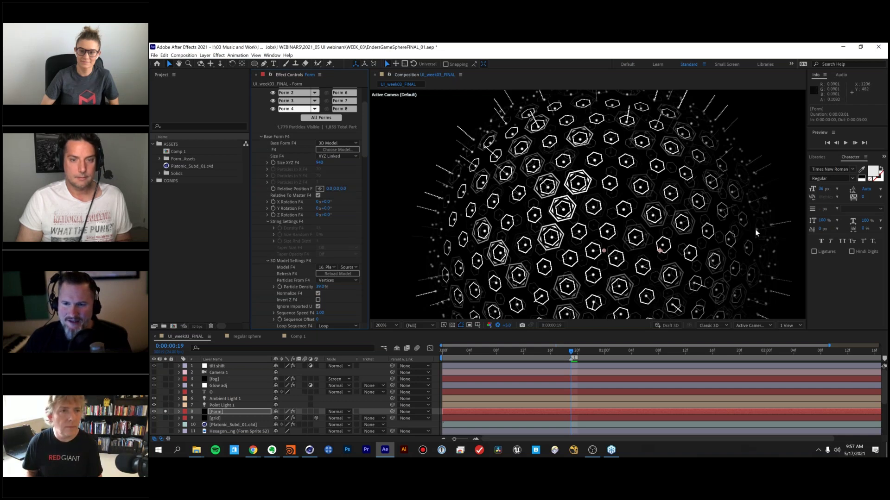
pyautogui.scroll(3, 260, 149)
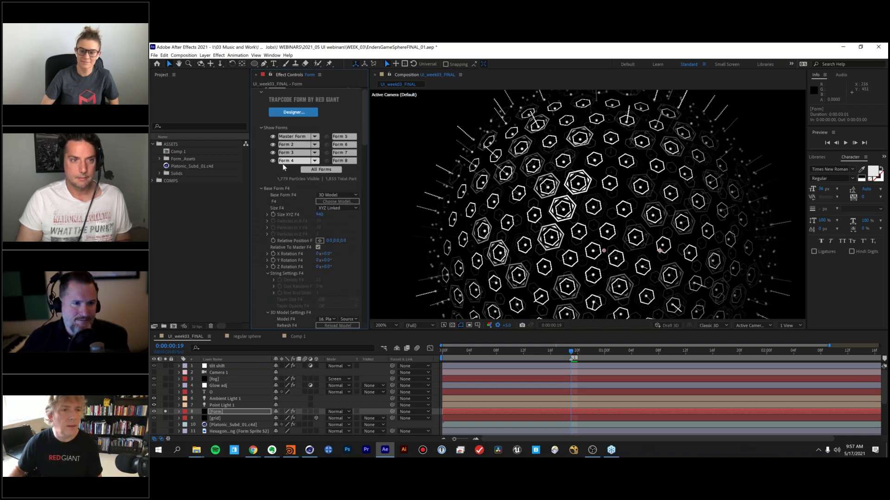
# Turn on Form 5, widen the effect settings area, and expand the particle Opacity Curve F4 of Form 4.
pyautogui.click(326, 136)
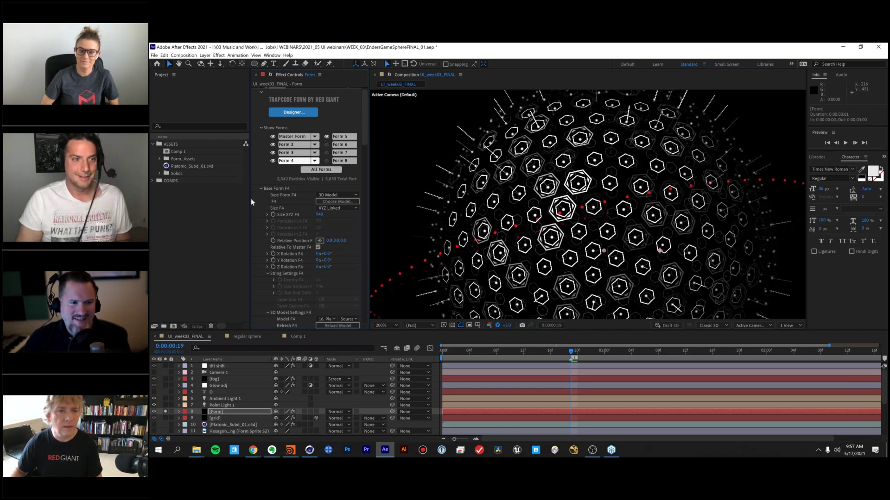
pyautogui.moveTo(252, 199); pyautogui.dragTo(212, 199)
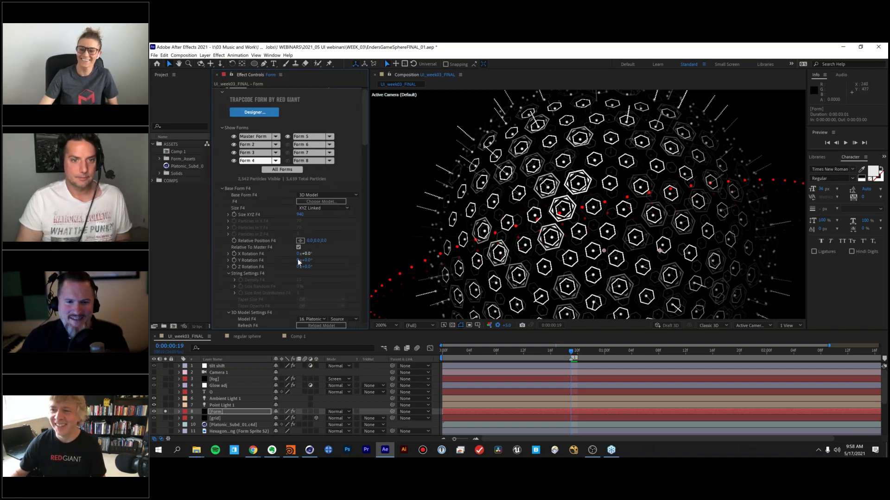
pyautogui.scroll(-2, 271, 252)
pyautogui.scroll(-6, 272, 212)
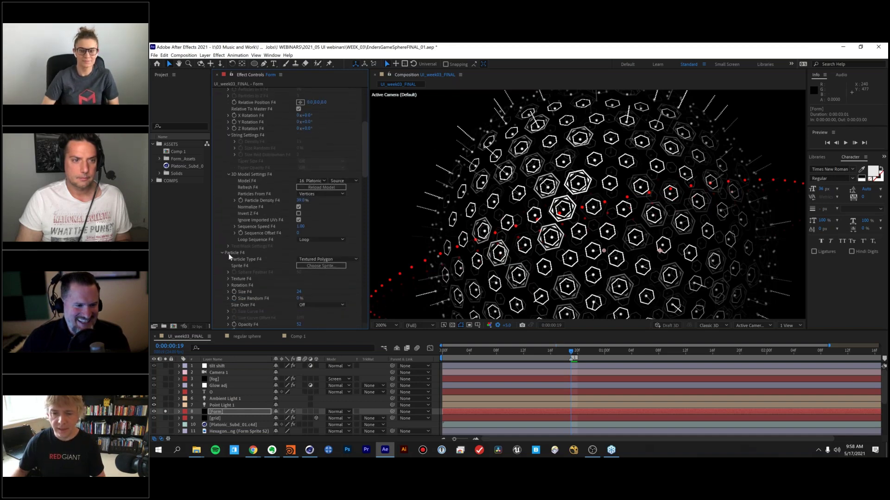
pyautogui.scroll(-7, 230, 288)
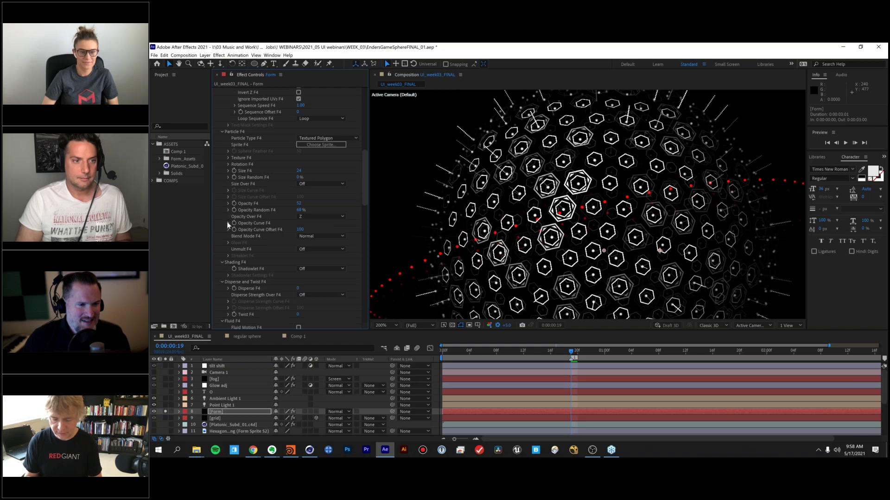
pyautogui.click(228, 230)
pyautogui.click(227, 228)
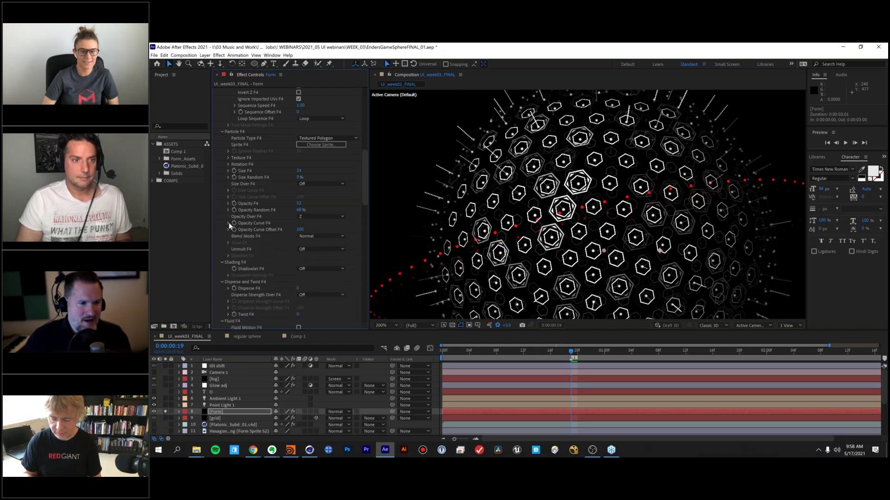
pyautogui.click(229, 223)
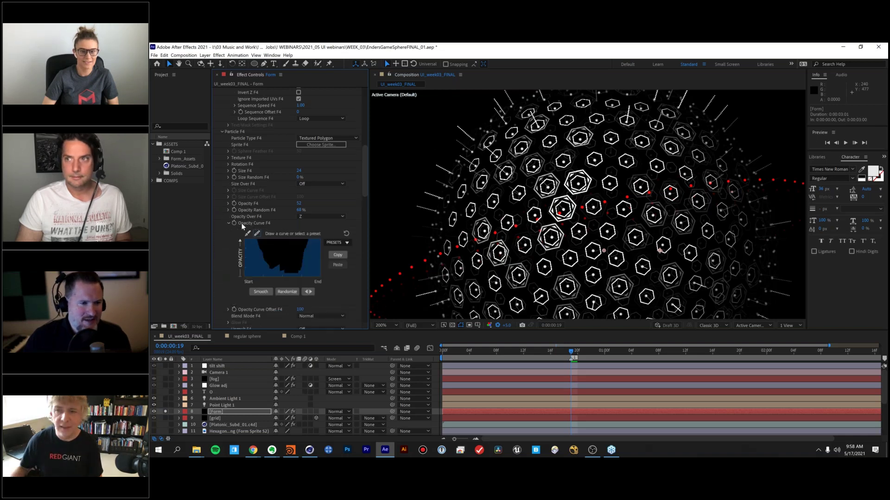
pyautogui.click(331, 217)
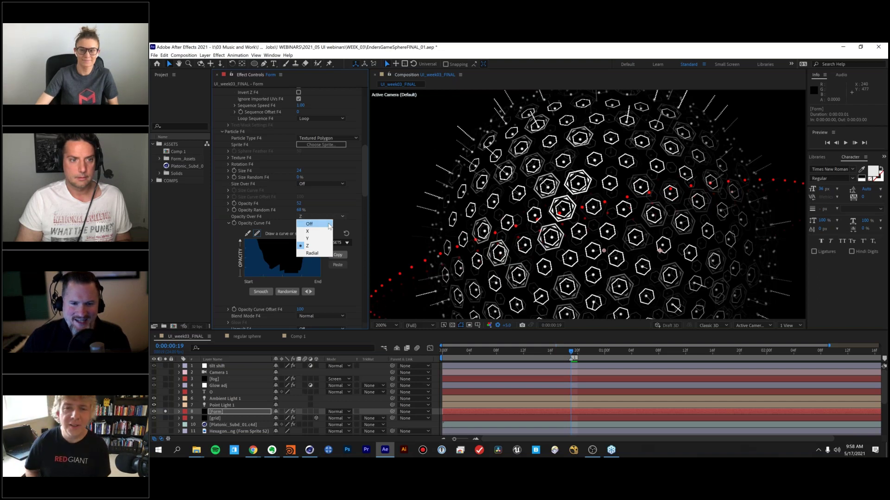
pyautogui.click(309, 223)
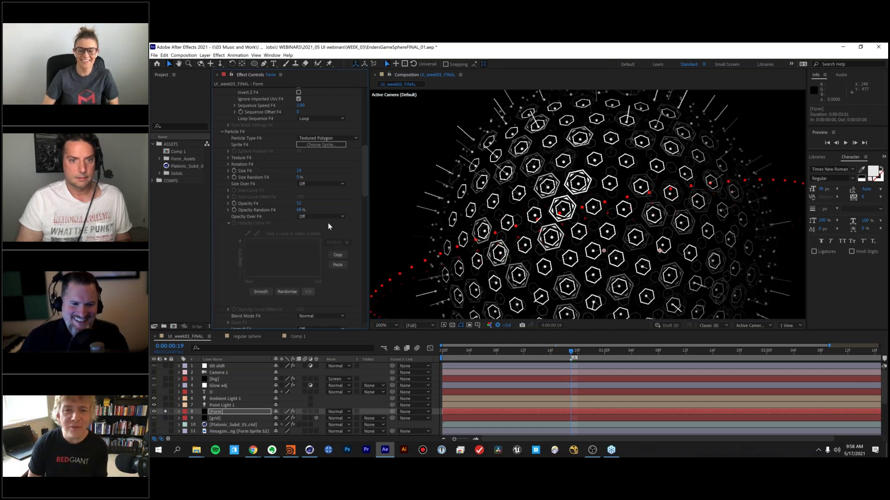
pyautogui.hotkey('ctrl', 'z')
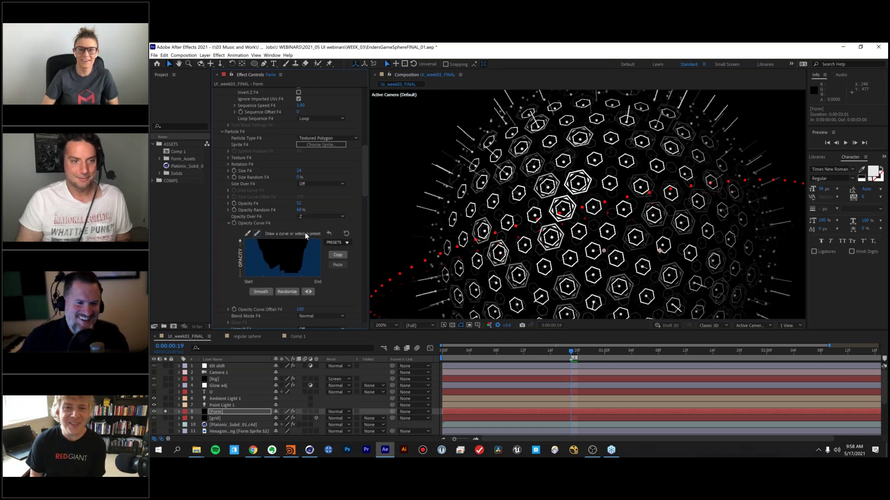
# Apply the flat full-opacity preset to Opacity Curve F4 and move the current time to frame 18.
pyautogui.click(345, 243)
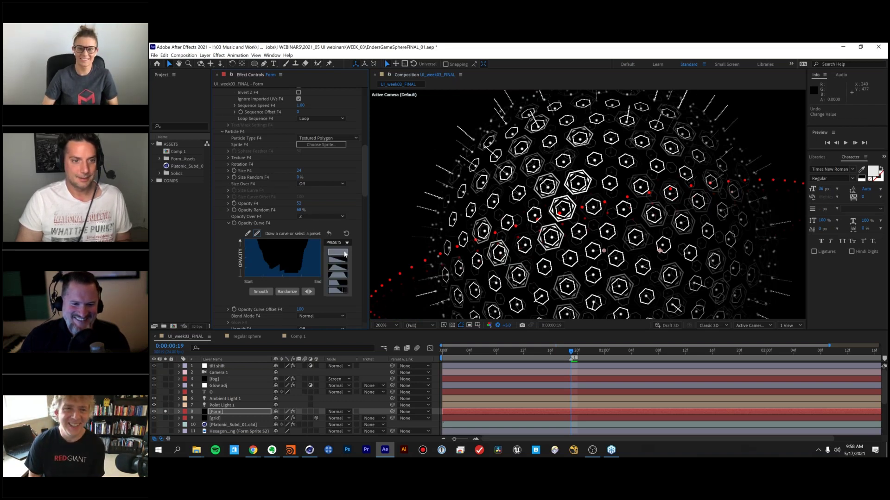
pyautogui.click(344, 254)
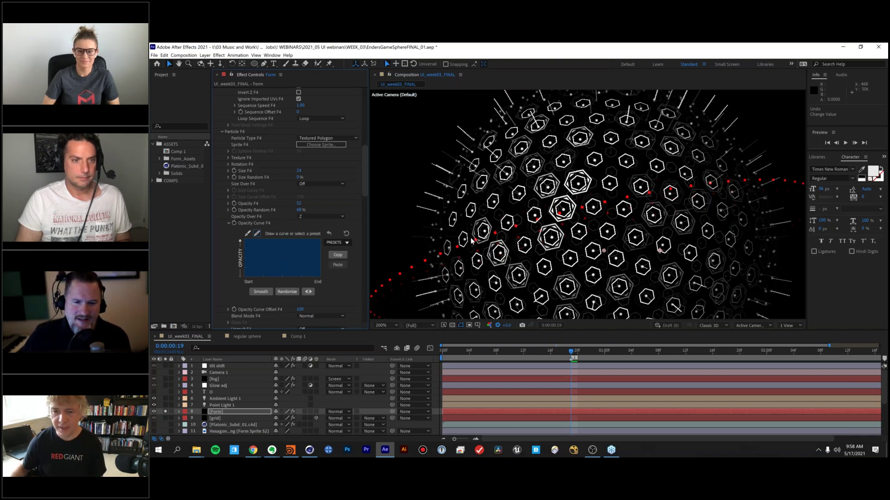
pyautogui.scroll(-1, 498, 236)
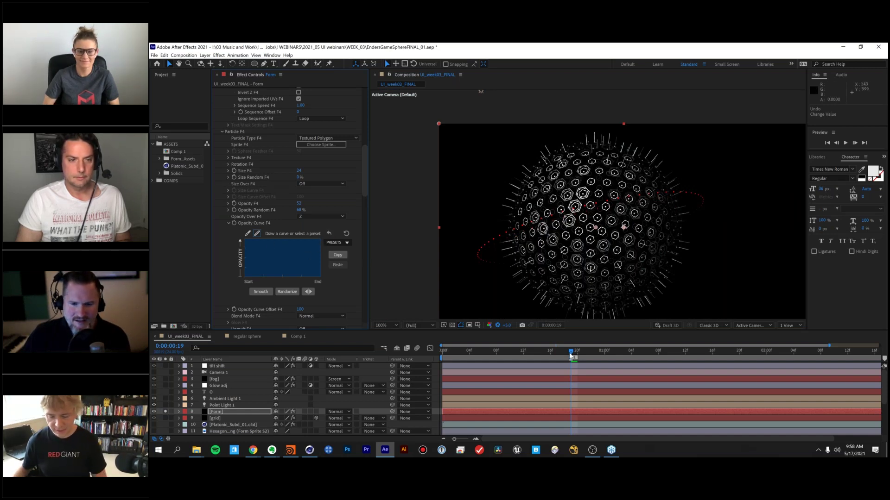
pyautogui.moveTo(570, 355); pyautogui.dragTo(568, 356)
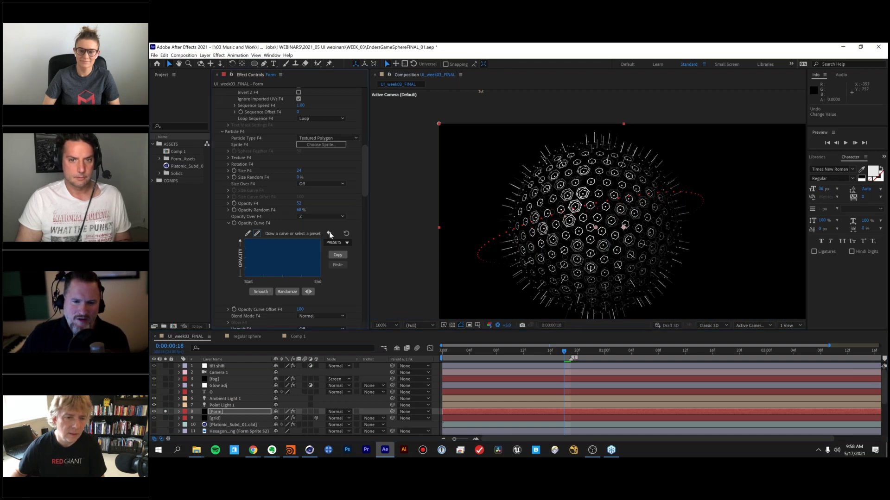
# Turn on Form 6, then show and solo the O text layer to inspect its source shape and hide it again.
pyautogui.moveTo(364, 190); pyautogui.dragTo(365, 125)
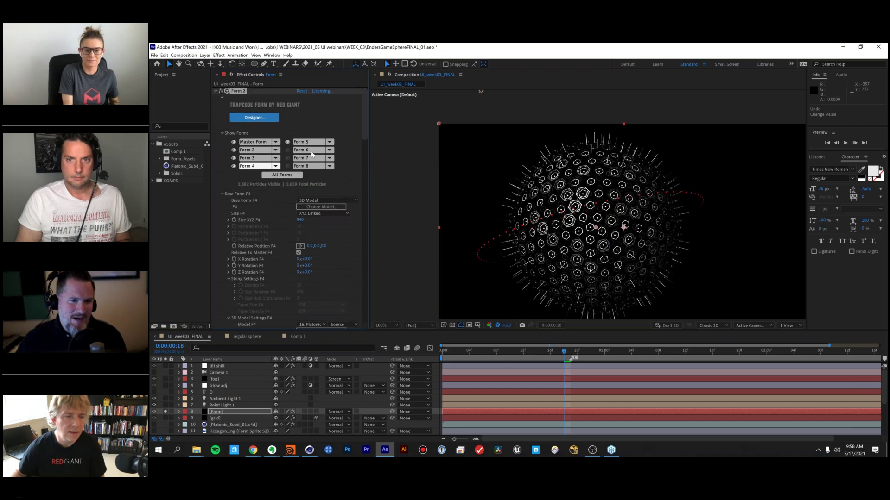
pyautogui.click(287, 150)
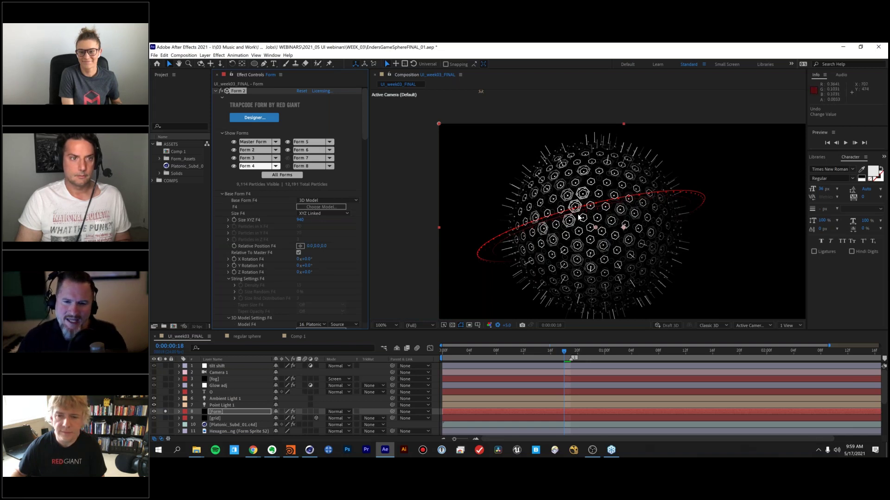
pyautogui.click(155, 393)
pyautogui.click(212, 392)
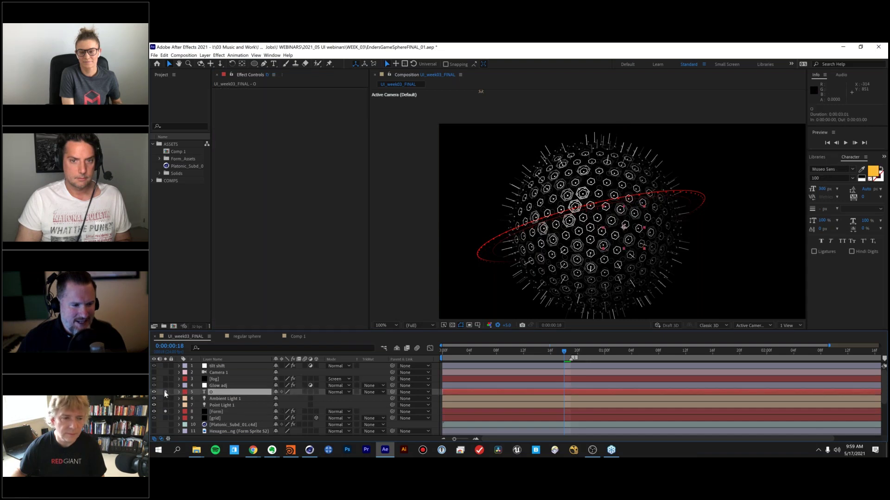
pyautogui.click(165, 393)
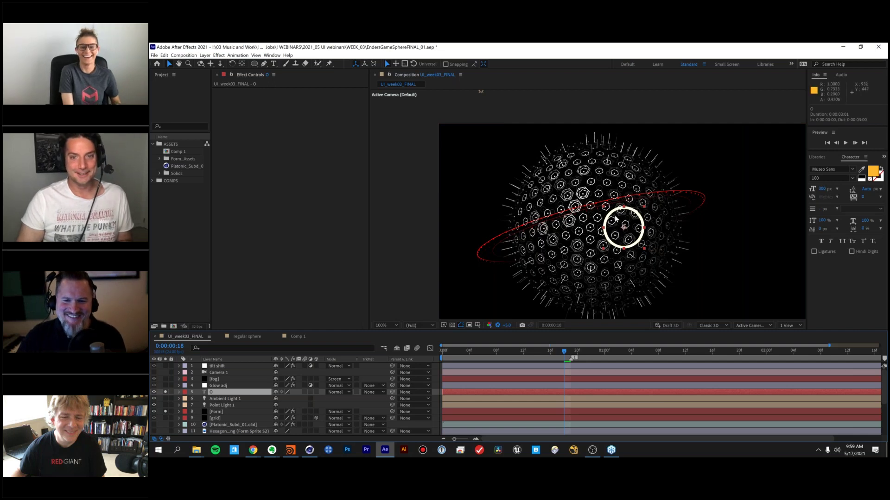
pyautogui.click(154, 392)
# Select Form 6 on the Form layer, examine its Text/Mask base form and particle settings, and raise the preview exposure to inspect the ring.
pyautogui.click(222, 411)
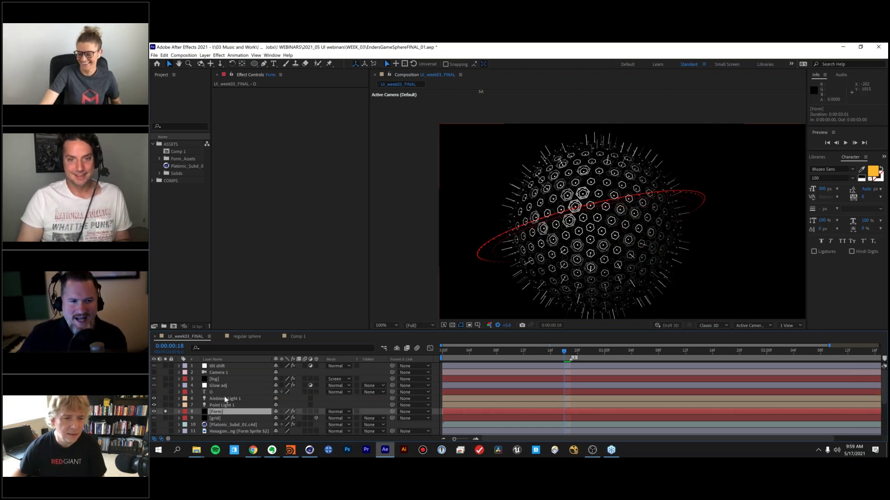
pyautogui.click(306, 150)
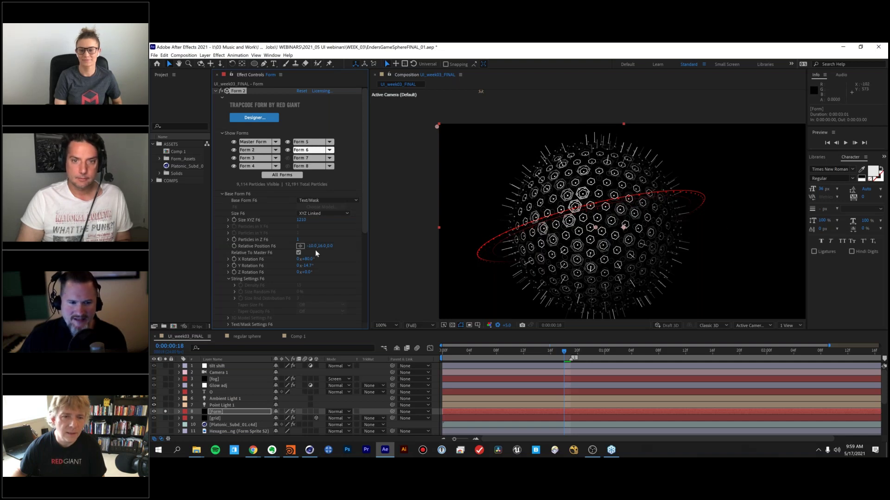
pyautogui.scroll(-3, 280, 271)
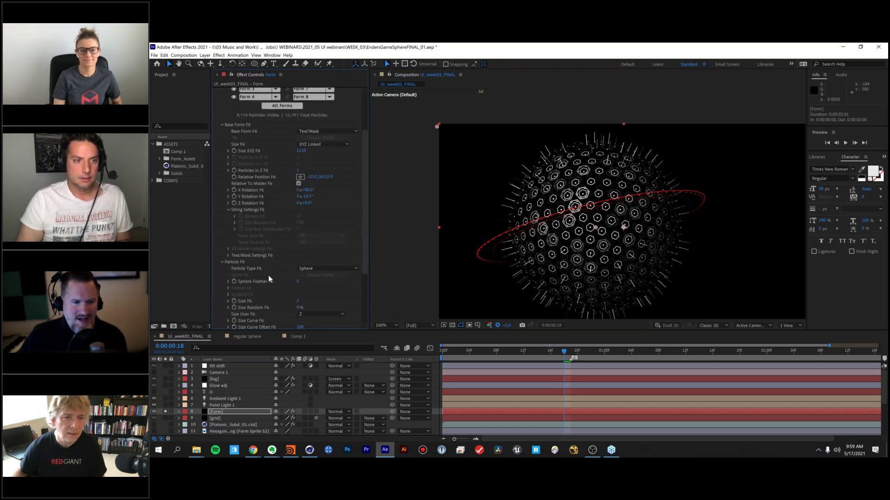
pyautogui.scroll(-2, 268, 275)
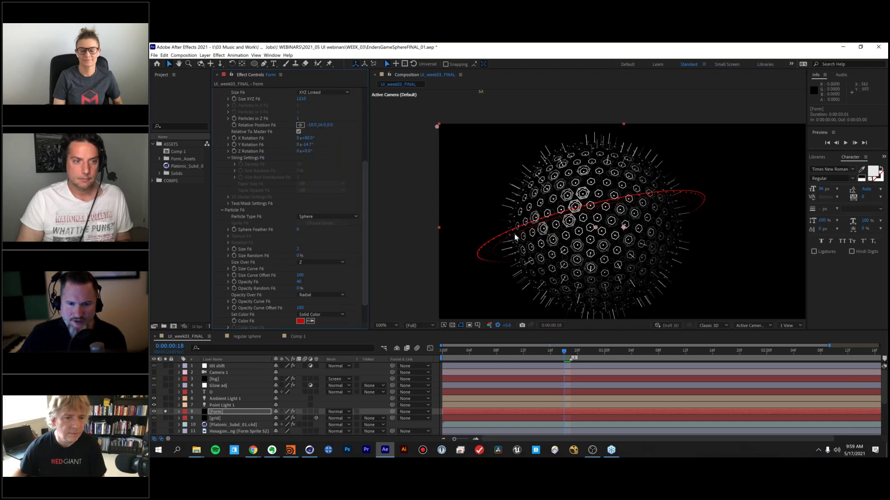
pyautogui.click(497, 325)
pyautogui.moveTo(506, 324); pyautogui.dragTo(528, 319)
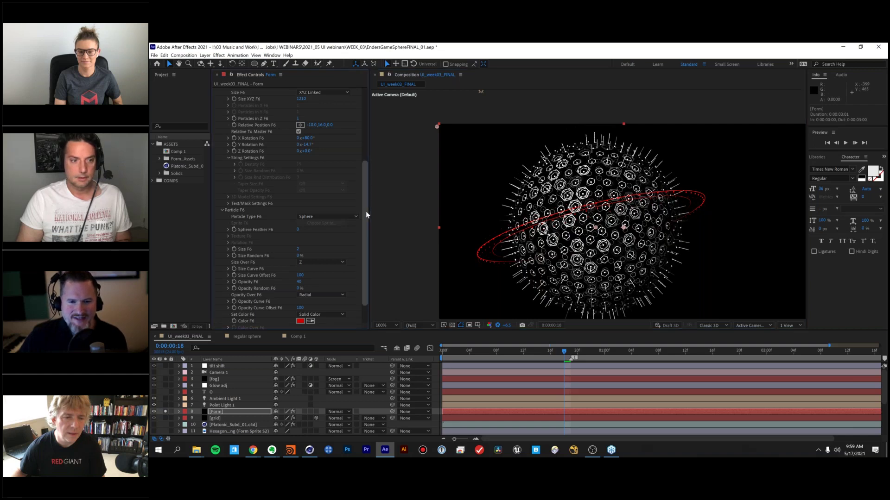
# Turn on Form 7 and Form 8 and reset the preview exposure to its default.
pyautogui.moveTo(365, 211); pyautogui.dragTo(380, 177)
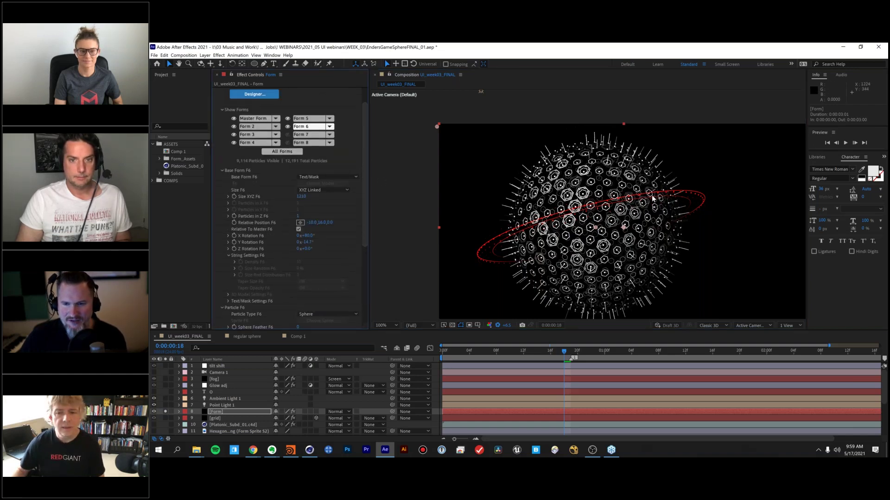
pyautogui.click(287, 134)
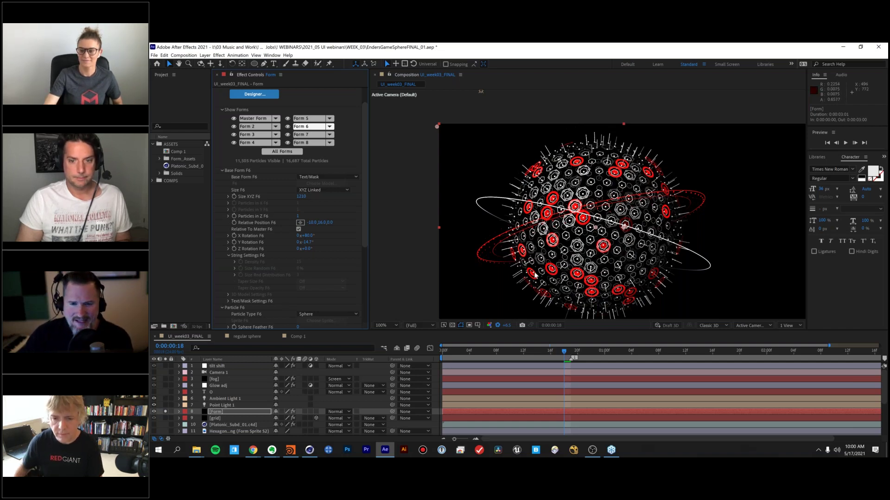
pyautogui.click(497, 325)
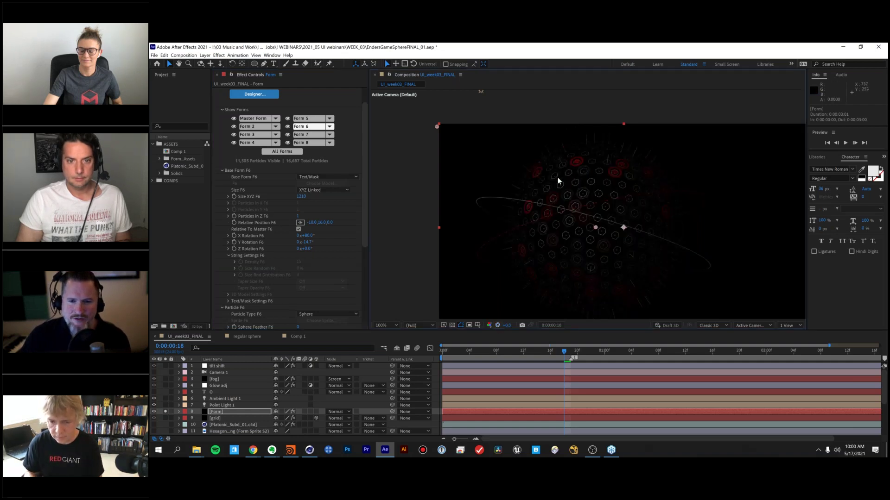
# Brighten the Form layer's light response by increasing the shading Nominal Distance and setting Ambient to 111.
pyautogui.click(230, 406)
pyautogui.click(228, 400)
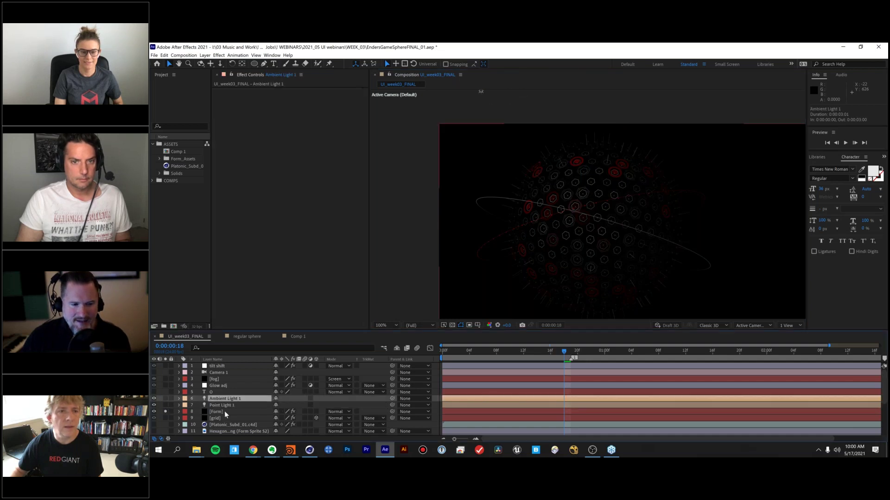
pyautogui.click(224, 411)
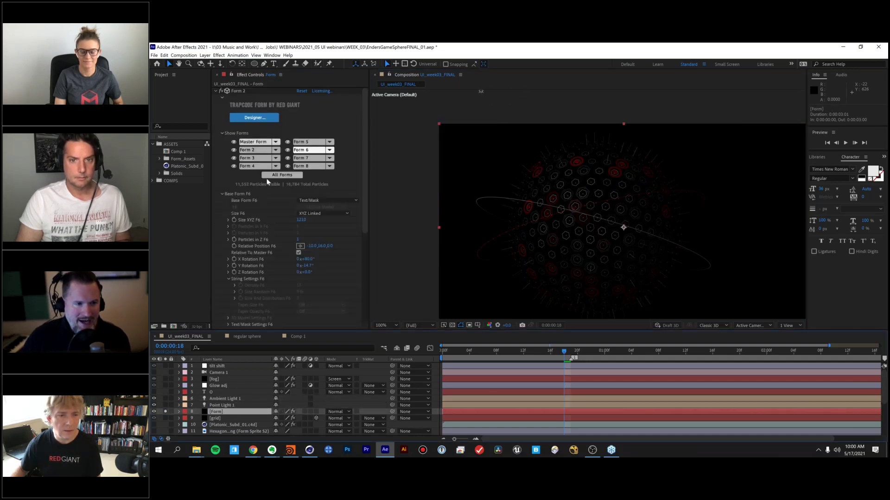
pyautogui.scroll(-15, 267, 181)
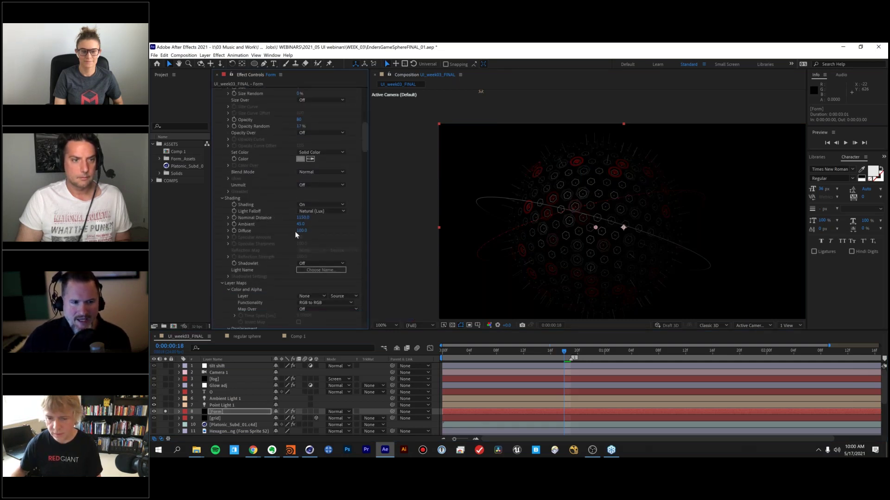
pyautogui.moveTo(302, 217); pyautogui.dragTo(332, 218)
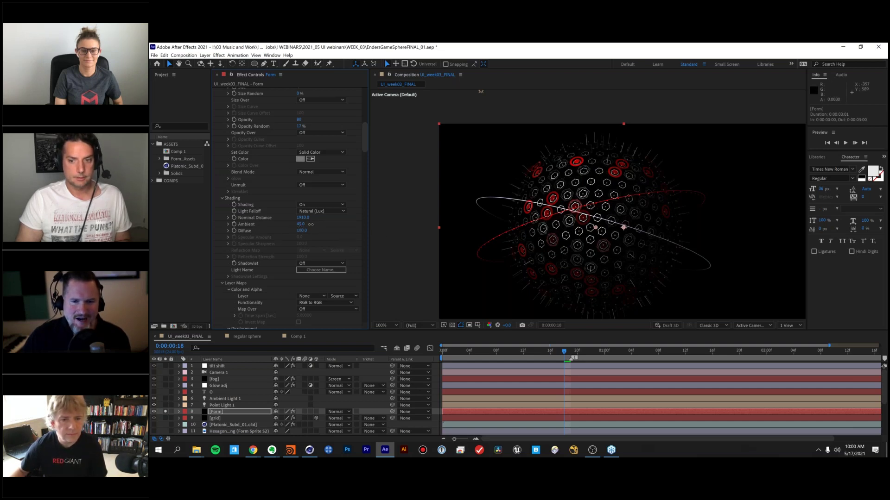
pyautogui.moveTo(321, 224); pyautogui.dragTo(321, 222)
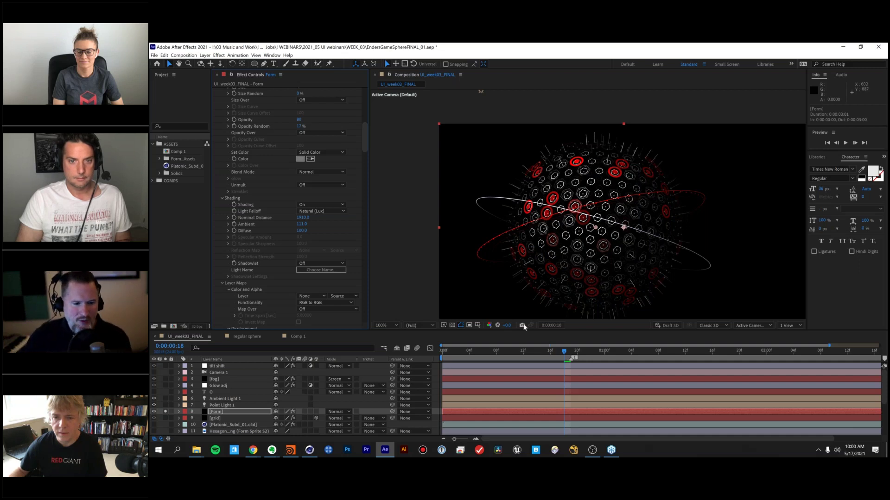
# Switch to Chrome to compare the reference hologram with the lit sphere and return to After Effects.
pyautogui.click(253, 451)
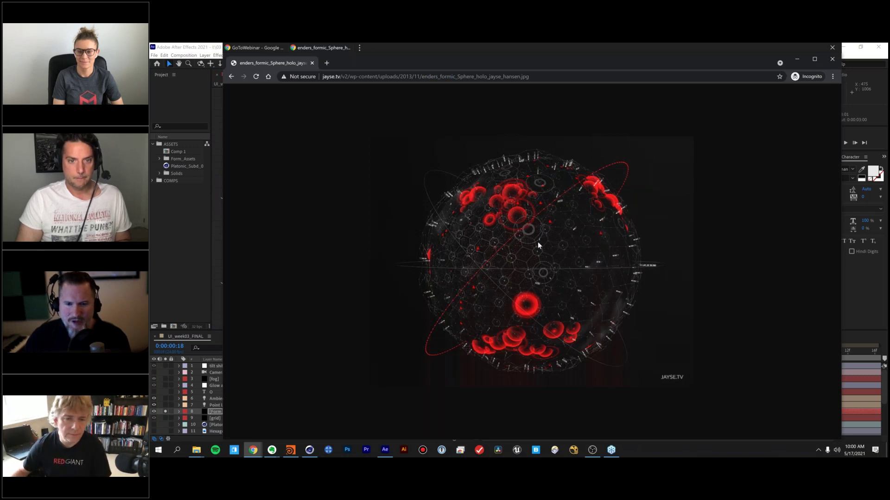
pyautogui.click(185, 248)
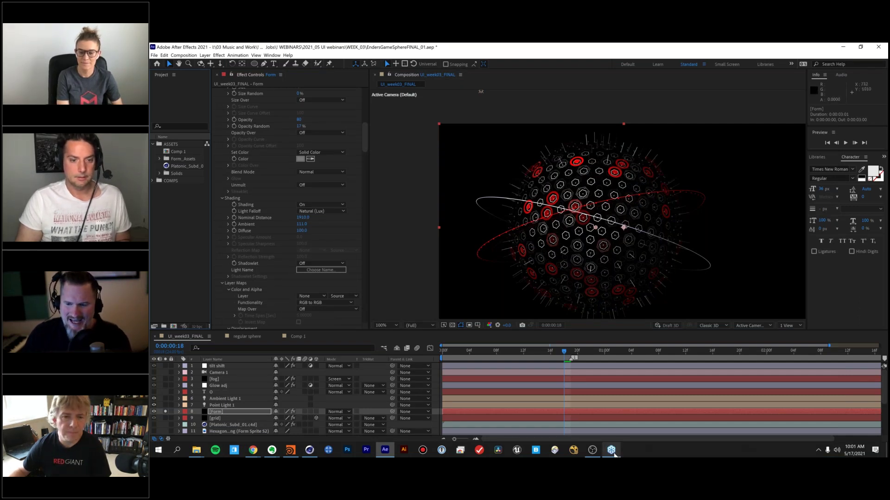
pyautogui.moveTo(612, 452)
pyautogui.click(606, 400)
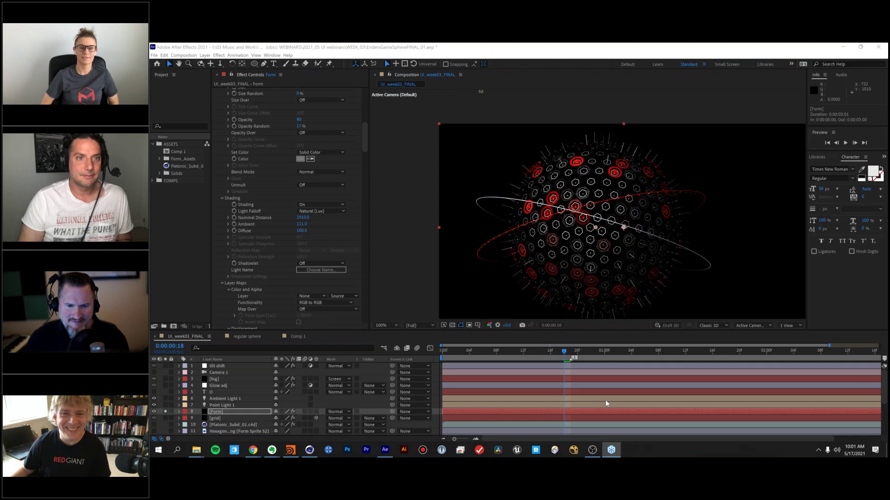
pyautogui.click(699, 113)
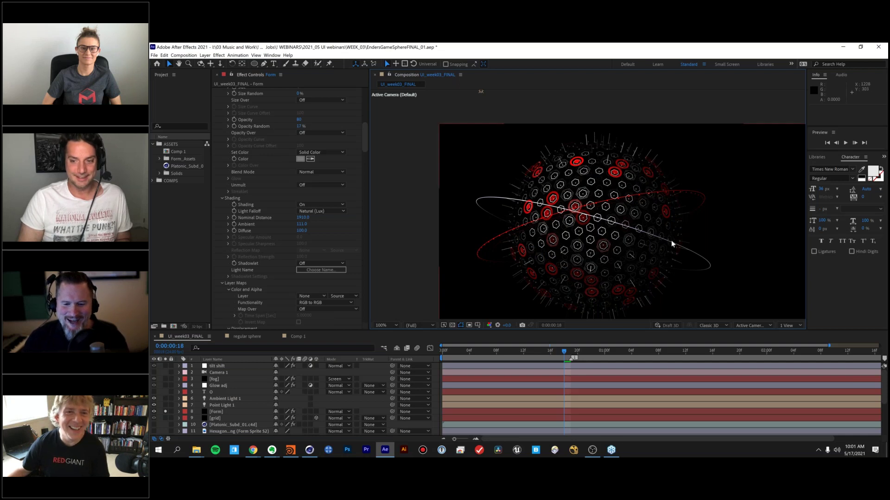
pyautogui.click(611, 450)
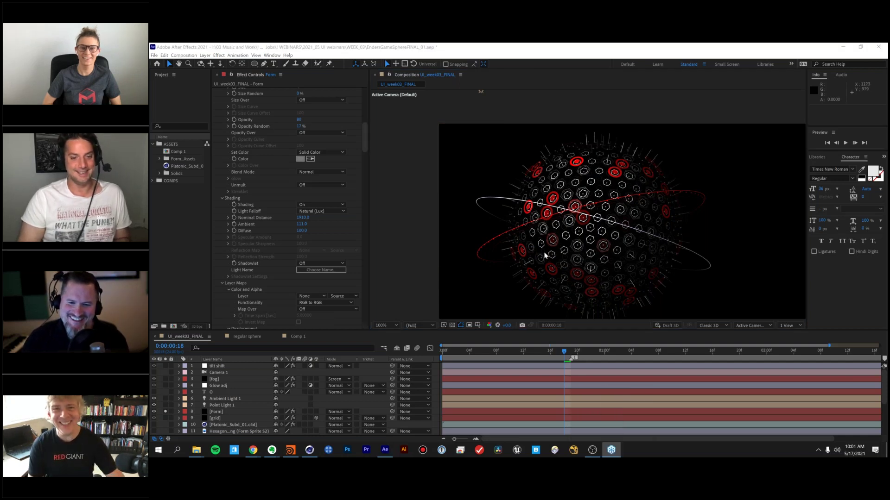
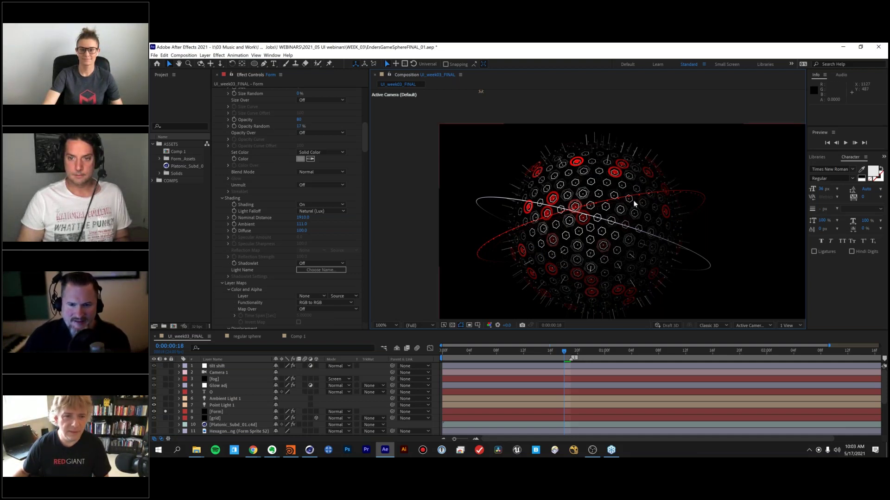
# Solo the tilt shift adjustment layer and inspect its mask and Camera Lens Blur settings.
pyautogui.click(164, 366)
pyautogui.click(217, 365)
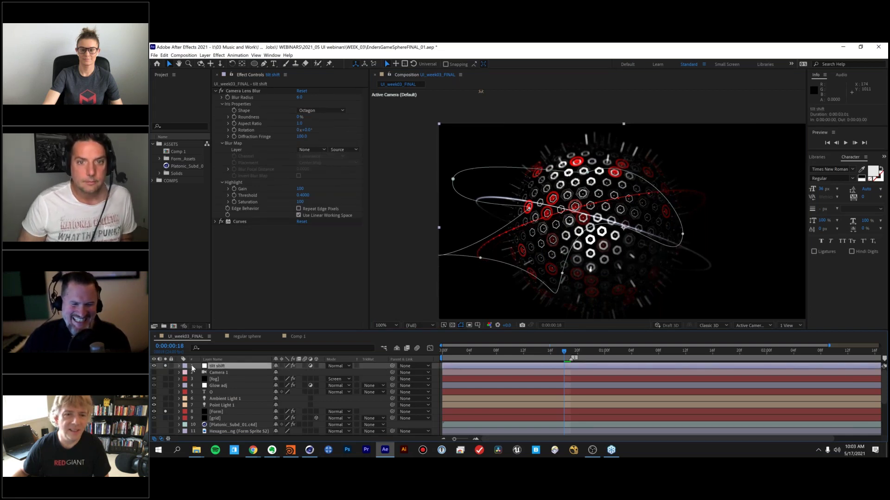
pyautogui.press('F2')
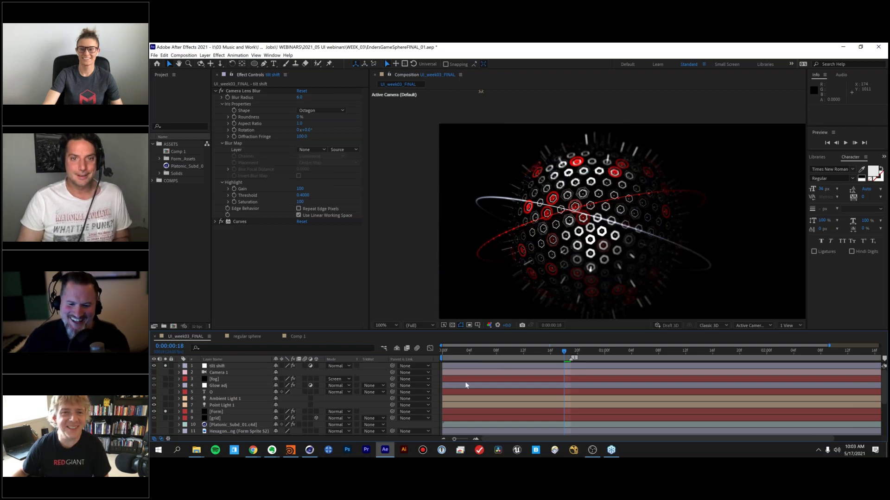
pyautogui.click(613, 453)
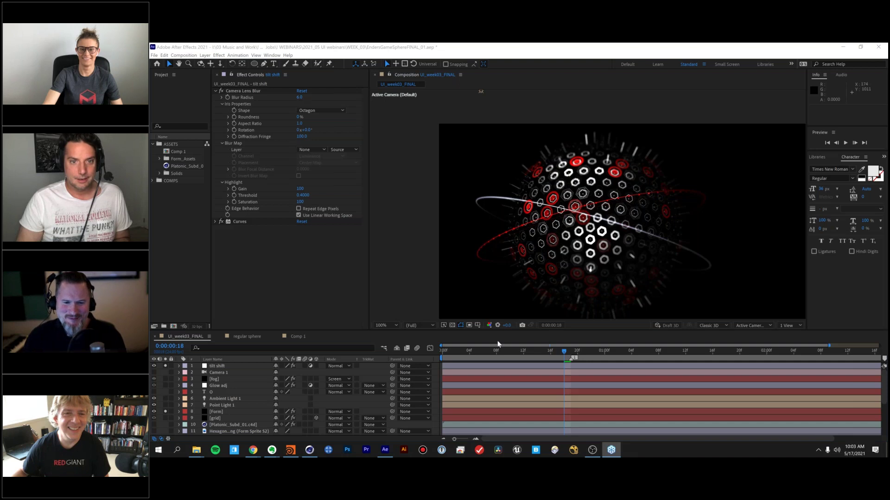